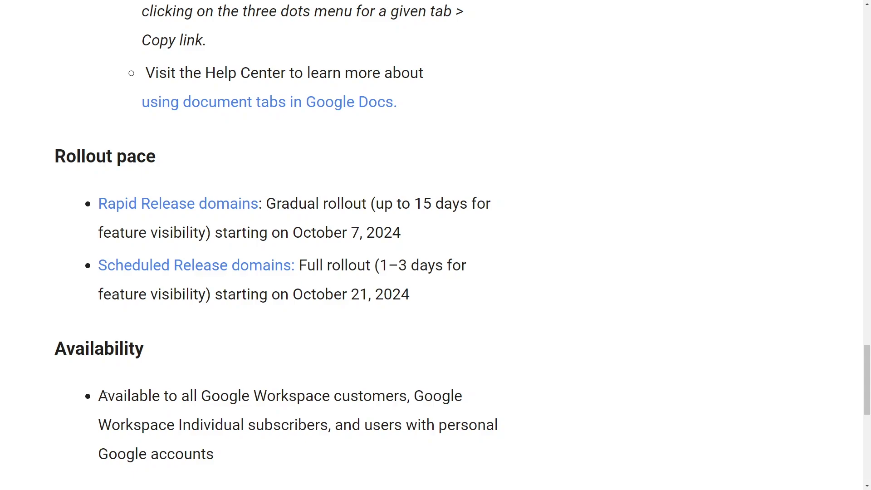
Step: Review the document tabs announcement, covering its availability, rollout pace, end-user details and what is changing
{"action": "left_click_drag", "start_coordinate": [104, 396], "coordinate": [249, 463]}
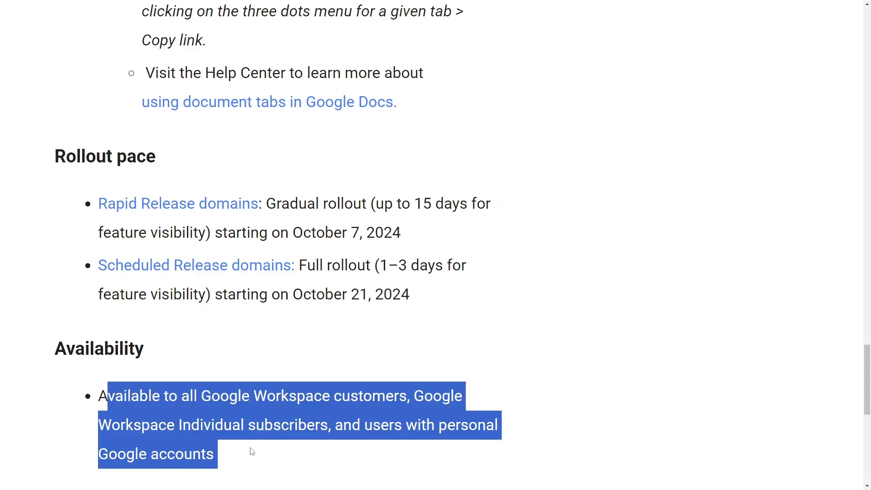
{"action": "left_click", "coordinate": [253, 451]}
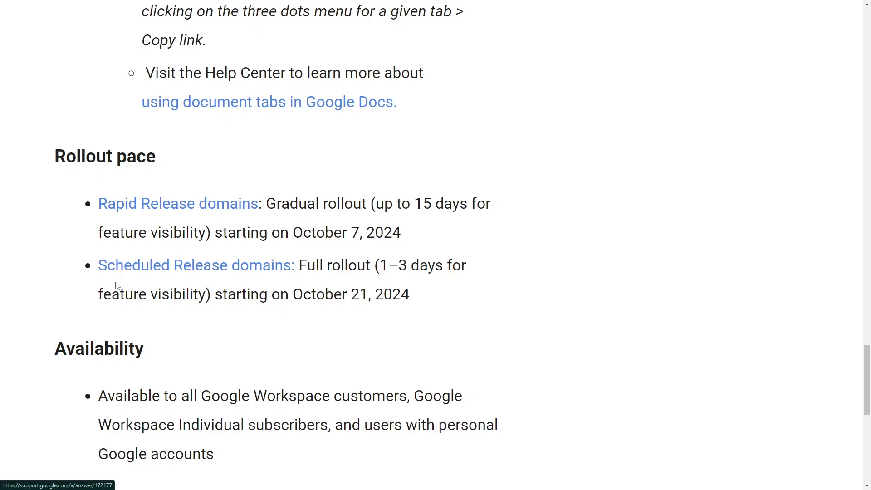
{"action": "scroll", "coordinate": [120, 288], "scroll_direction": "up", "scroll_amount": 20}
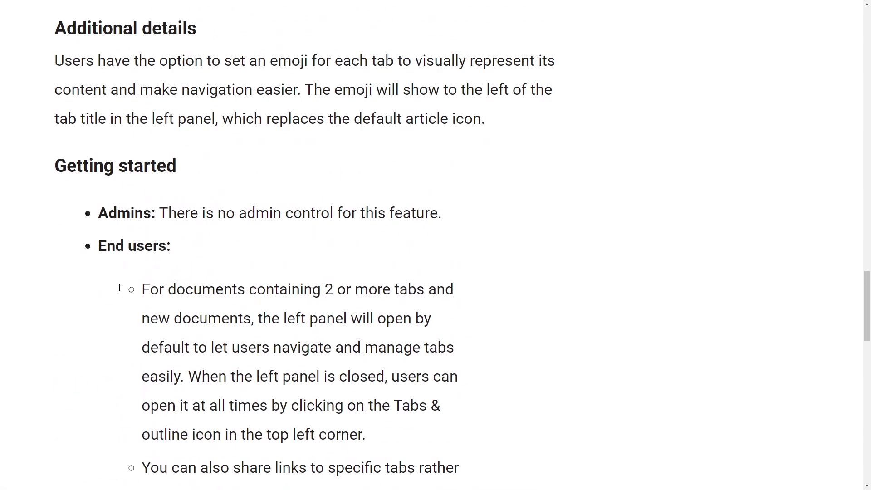
{"action": "scroll", "coordinate": [118, 291], "scroll_direction": "up", "scroll_amount": 15}
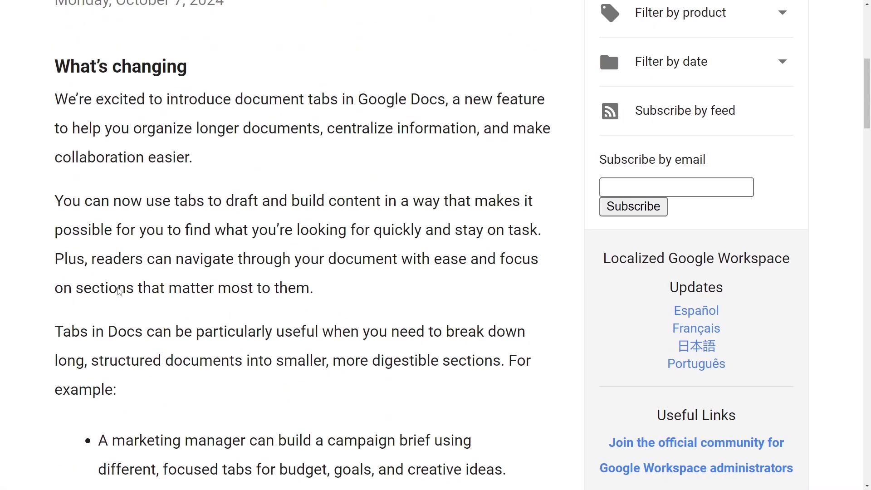
{"action": "scroll", "coordinate": [118, 291], "scroll_direction": "down", "scroll_amount": 15}
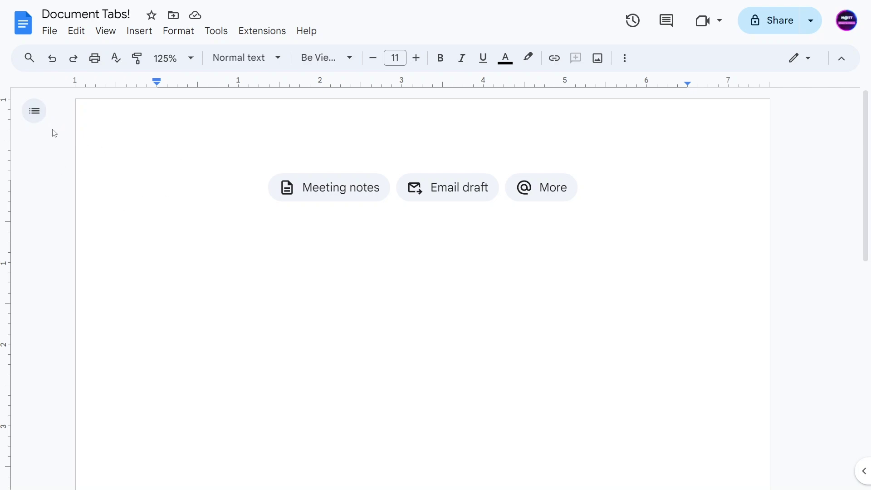
Step: Show the document tabs and outline, and add a Heading 1 reading "Header 1" to Tab 1
{"action": "left_click", "coordinate": [39, 119]}
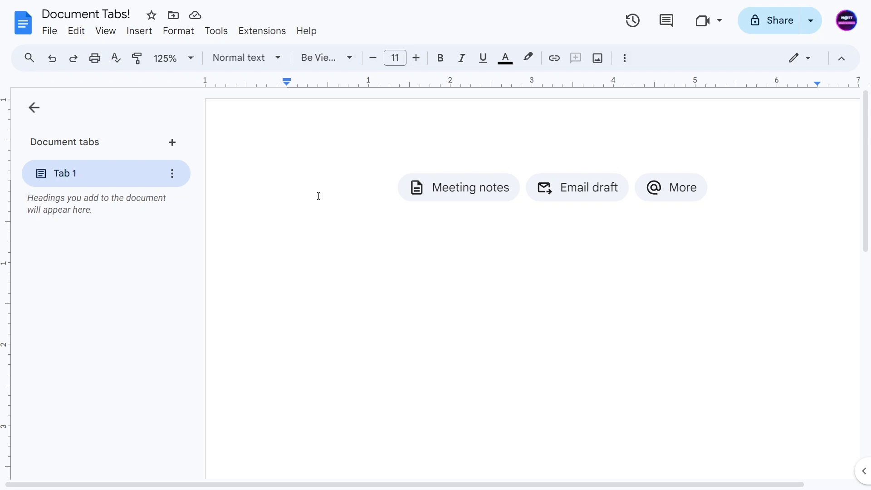
{"action": "key", "text": "ctrl+alt+1"}
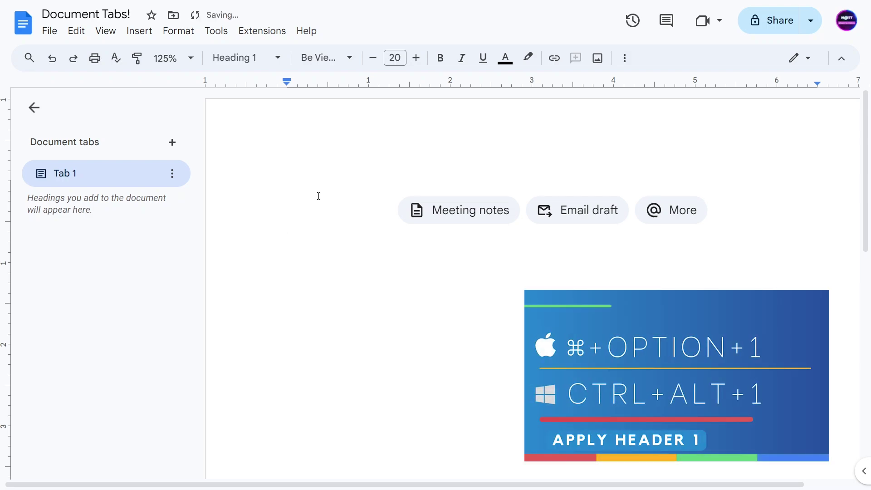
{"action": "type", "text": "Header 1"}
{"action": "key", "text": "Return"}
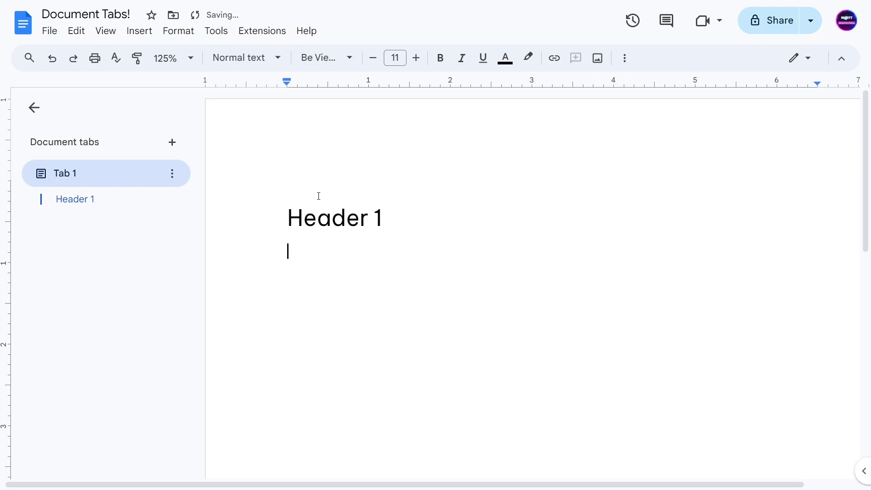
Step: Add a Heading 2 reading "H2" and a Heading 3 reading "H3" below Header 1
{"action": "key", "text": "ctrl+alt+2"}
{"action": "type", "text": "H3"}
{"action": "key", "text": "BackSpace"}
{"action": "type", "text": "2"}
{"action": "key", "text": "Return"}
{"action": "key", "text": "ctrl+alt+3"}
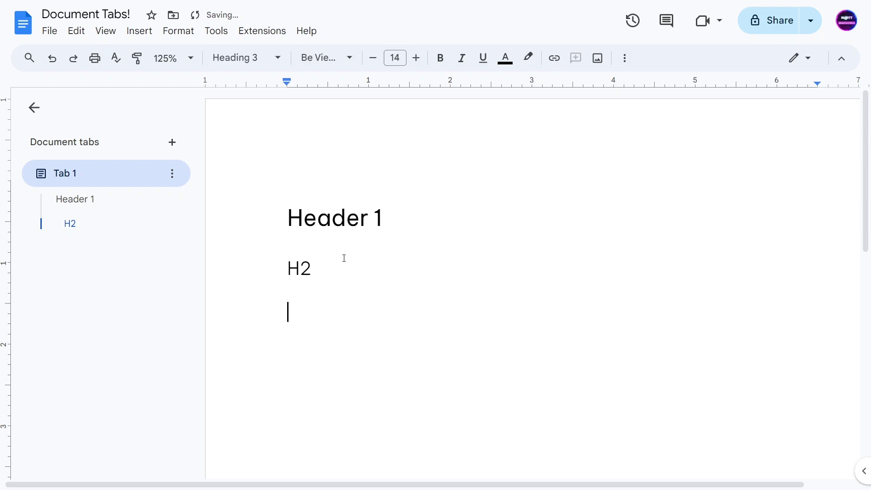
{"action": "type", "text": "H3"}
{"action": "key", "text": "Return"}
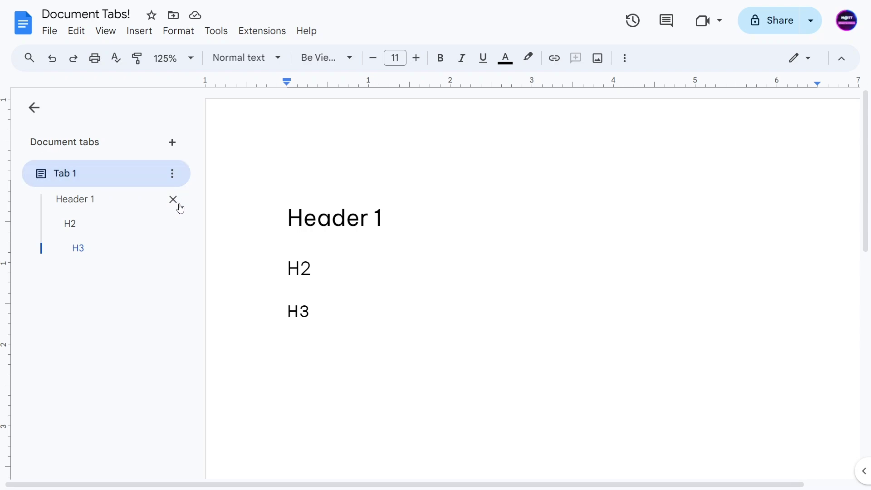
Step: Place the cursor in the Header 1 heading, and jump to H3 through the outline
{"action": "left_click", "coordinate": [288, 220]}
{"action": "left_click", "coordinate": [318, 220]}
{"action": "left_click", "coordinate": [412, 224]}
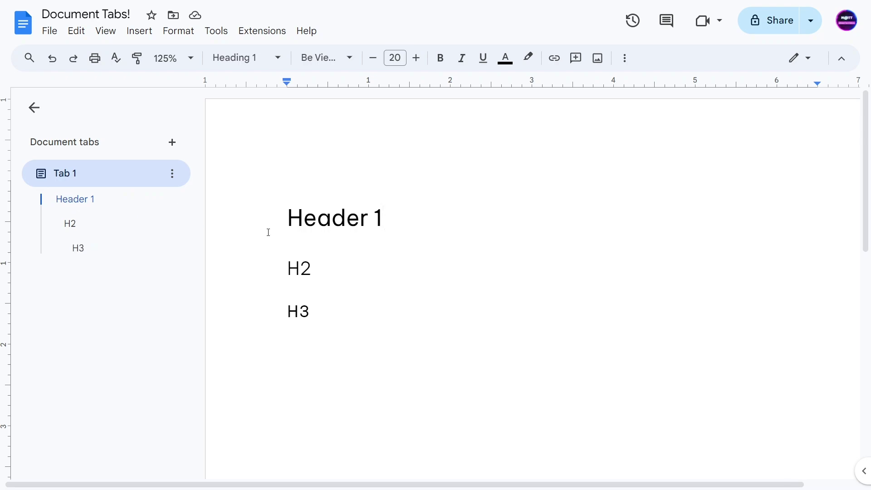
{"action": "left_click", "coordinate": [77, 250]}
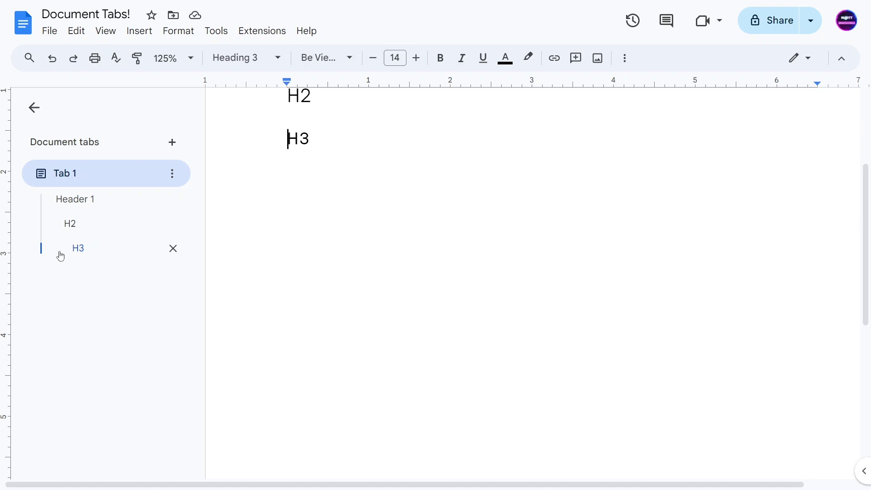
Step: Add a second document tab, and switch to Tab 1 and back to the new tab
{"action": "left_click", "coordinate": [173, 145]}
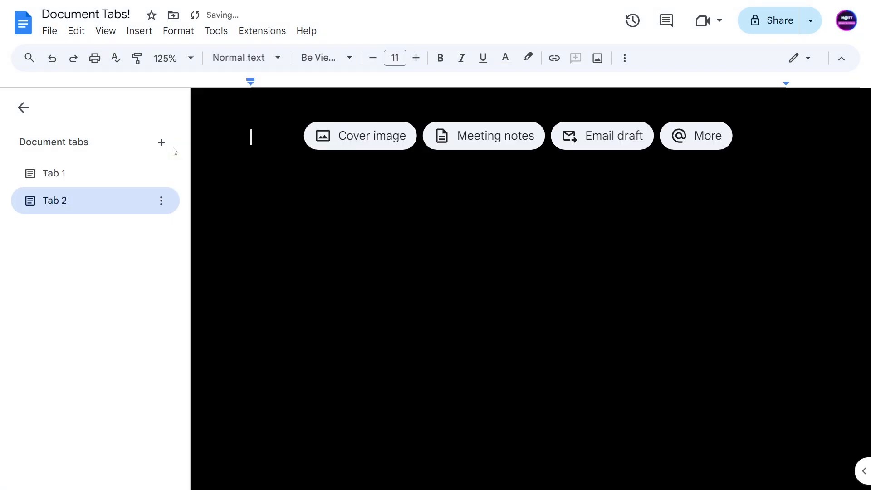
{"action": "left_click", "coordinate": [50, 178]}
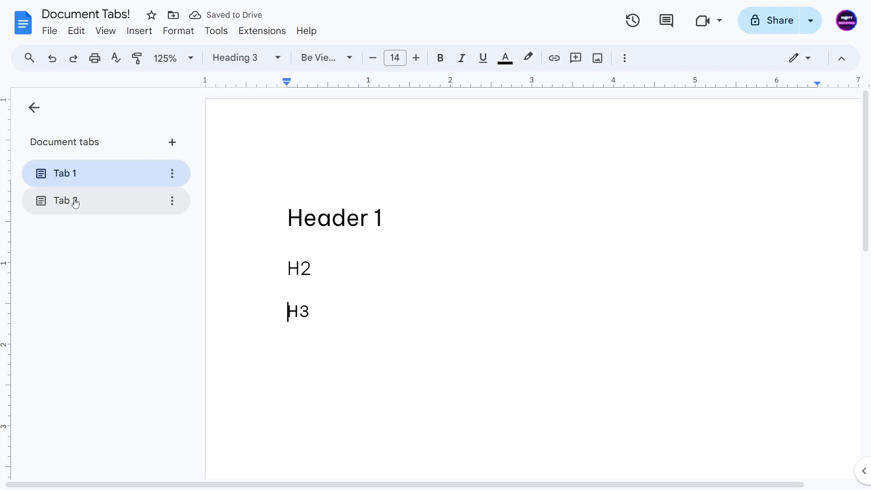
{"action": "left_click", "coordinate": [70, 200]}
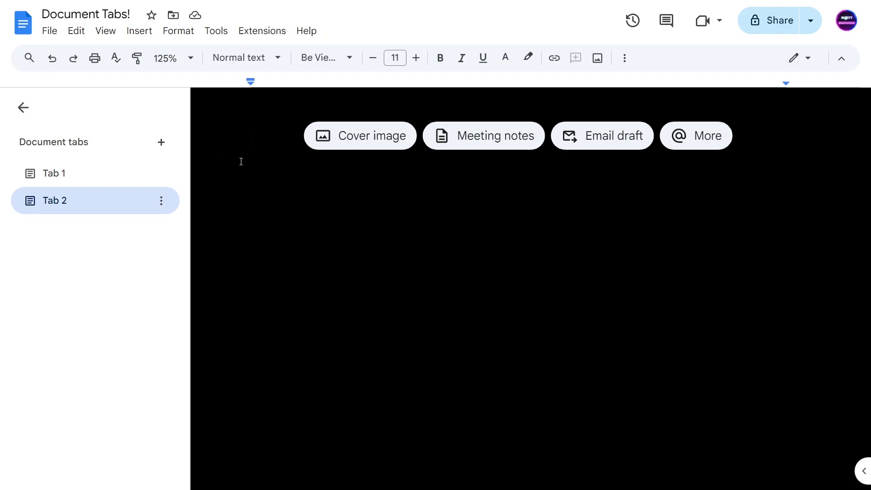
Step: Change the page setup of Tab 2 to the Pages format
{"action": "left_click", "coordinate": [51, 32]}
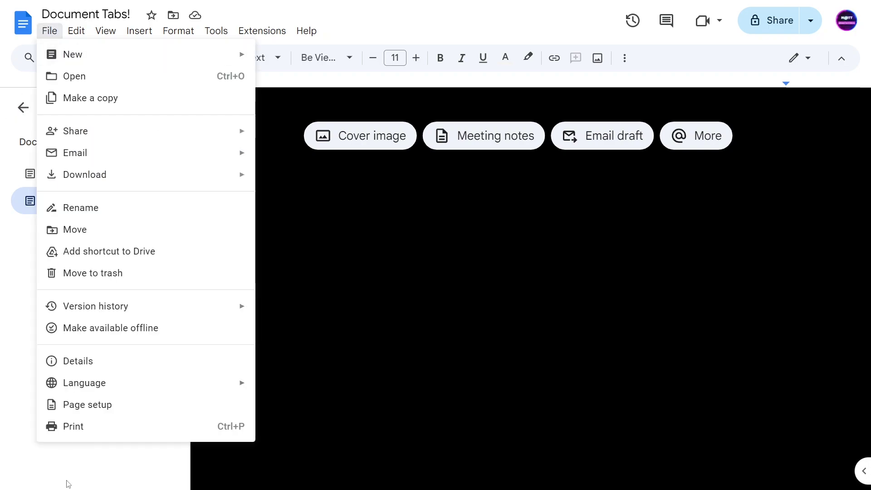
{"action": "left_click", "coordinate": [71, 410]}
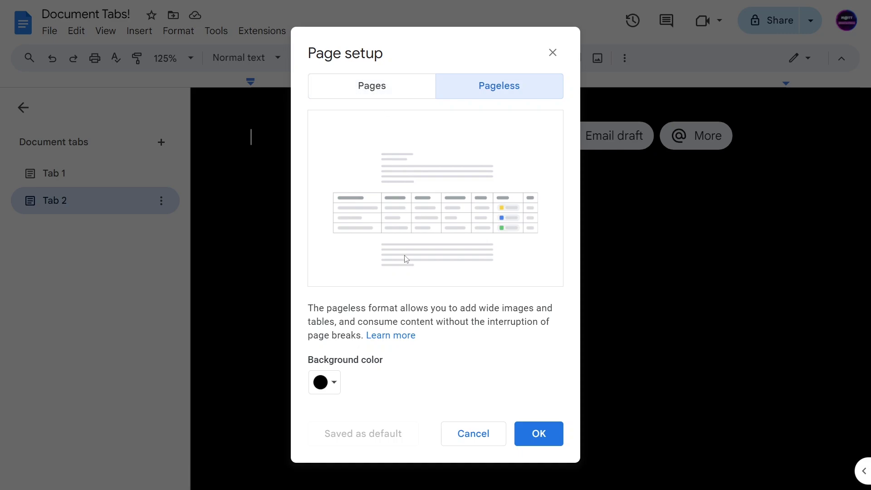
{"action": "left_click", "coordinate": [380, 91]}
{"action": "left_click", "coordinate": [534, 406]}
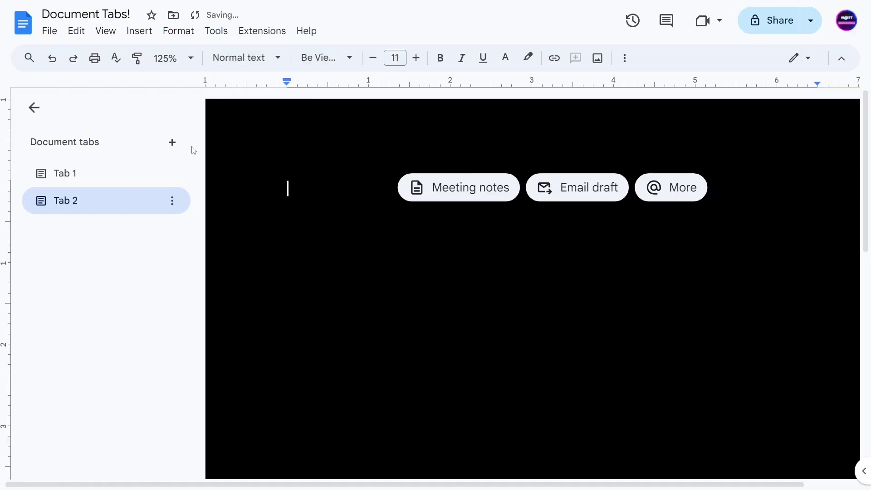
Step: Hide the document tabs, enter the test text "jk;l" in Tab 2 and delete it, and show the tabs again
{"action": "left_click", "coordinate": [34, 108]}
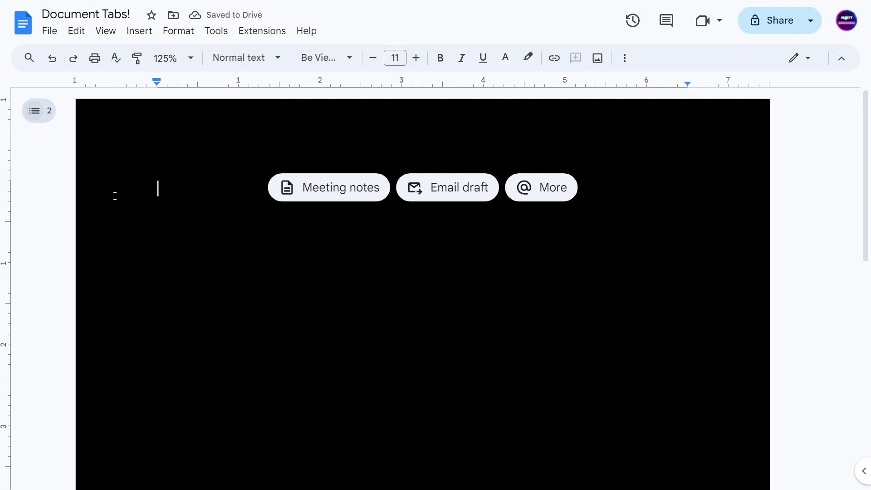
{"action": "type", "text": "jk;l"}
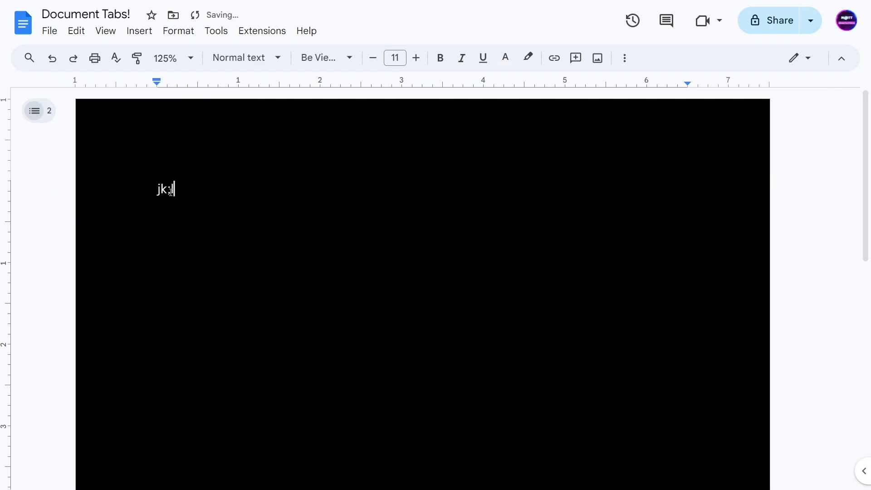
{"action": "left_click_drag", "start_coordinate": [180, 191], "coordinate": [30, 176]}
{"action": "key", "text": "BackSpace"}
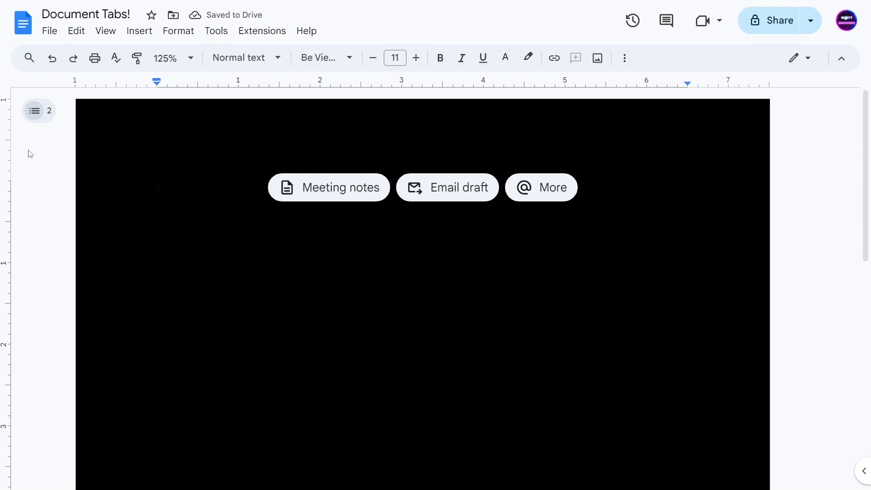
{"action": "left_click", "coordinate": [31, 111]}
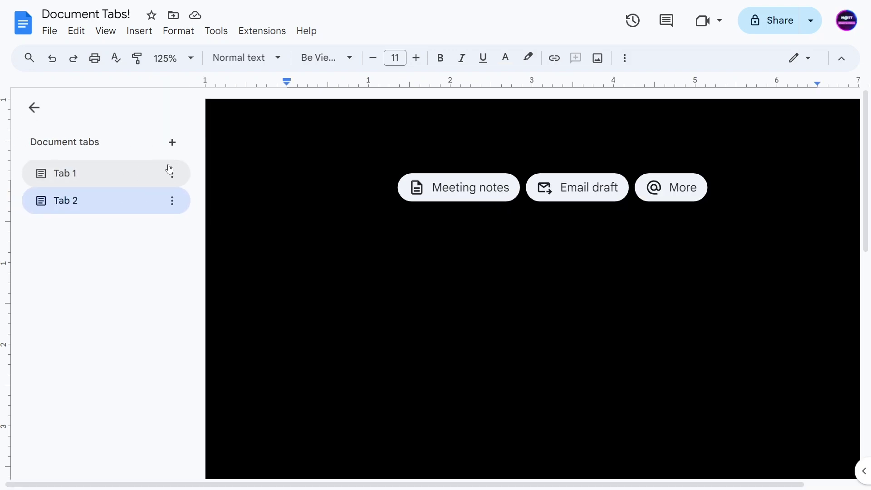
Step: Duplicate Tab 1 and delete Tab 2
{"action": "left_click", "coordinate": [171, 174]}
{"action": "left_click", "coordinate": [206, 217]}
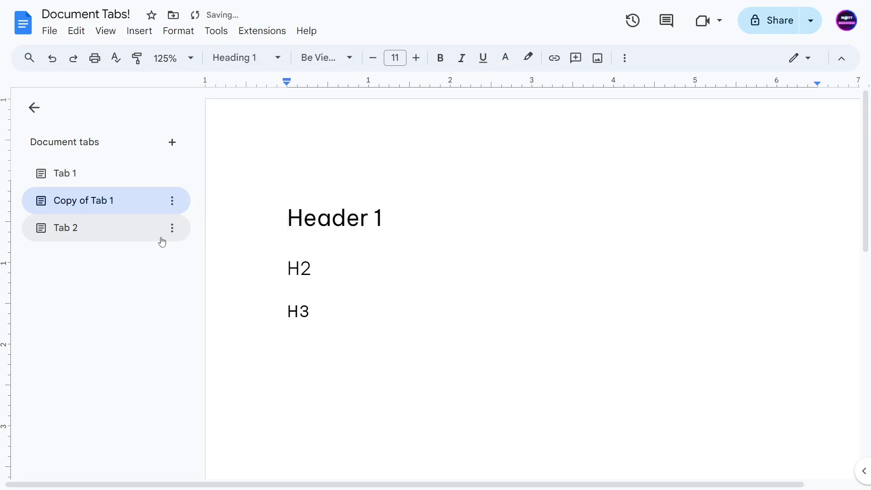
{"action": "left_click", "coordinate": [109, 229]}
{"action": "left_click", "coordinate": [172, 228]}
{"action": "left_click", "coordinate": [176, 250]}
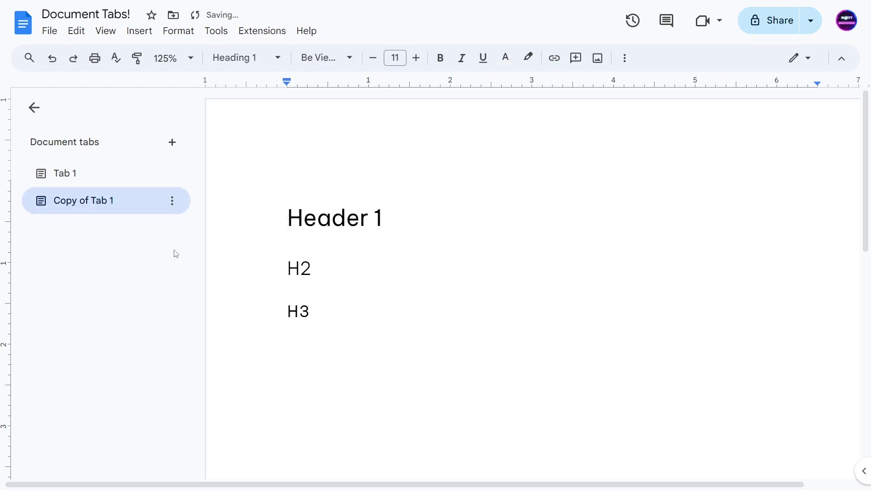
Step: Compare the contents of Tab 1 and Copy of Tab 1, finishing in the copy's Header 1 heading
{"action": "left_click", "coordinate": [123, 206]}
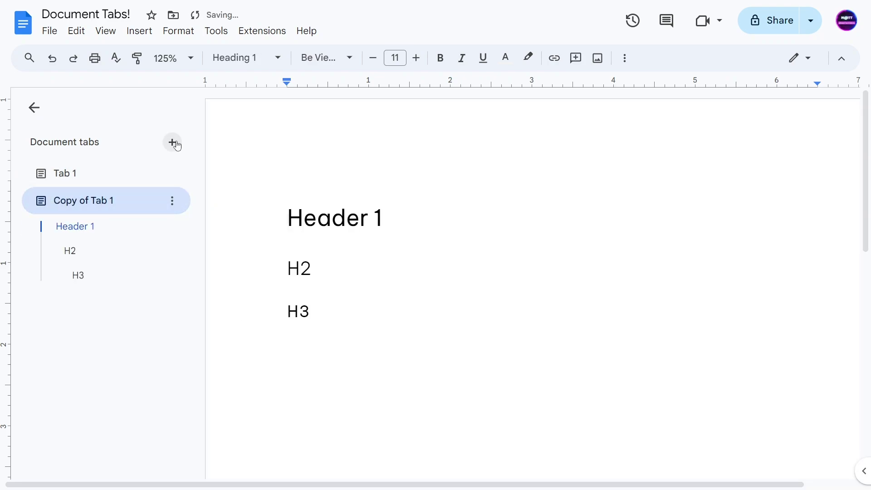
{"action": "left_click", "coordinate": [60, 185]}
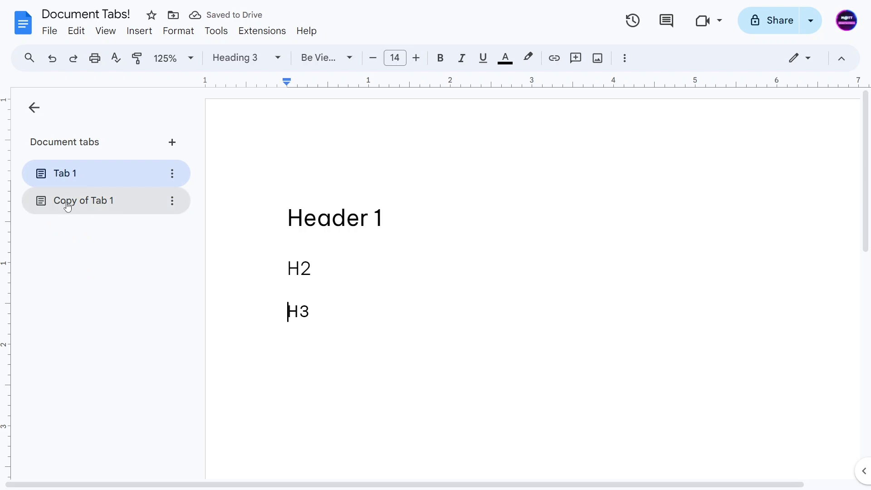
{"action": "left_click", "coordinate": [64, 200]}
{"action": "double_click", "coordinate": [323, 218]}
{"action": "left_click", "coordinate": [332, 218]}
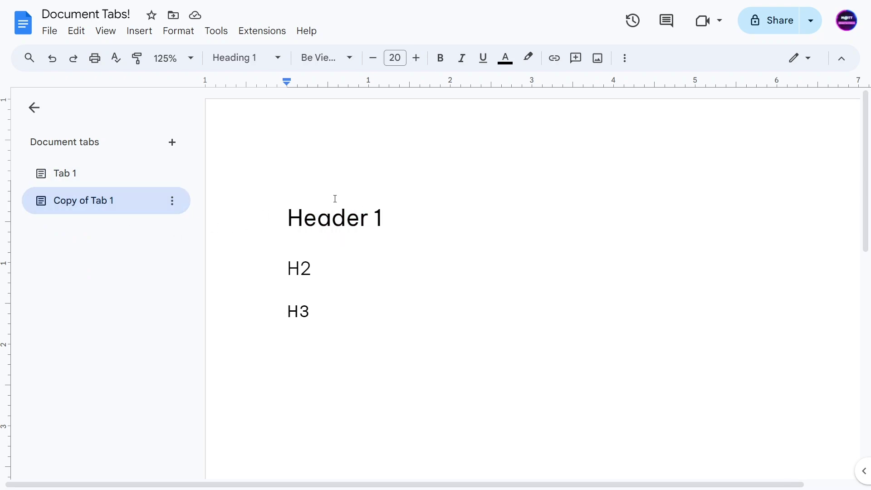
Step: Rename Copy of Tab 1 as "Technology Asset Management"
{"action": "double_click", "coordinate": [84, 201]}
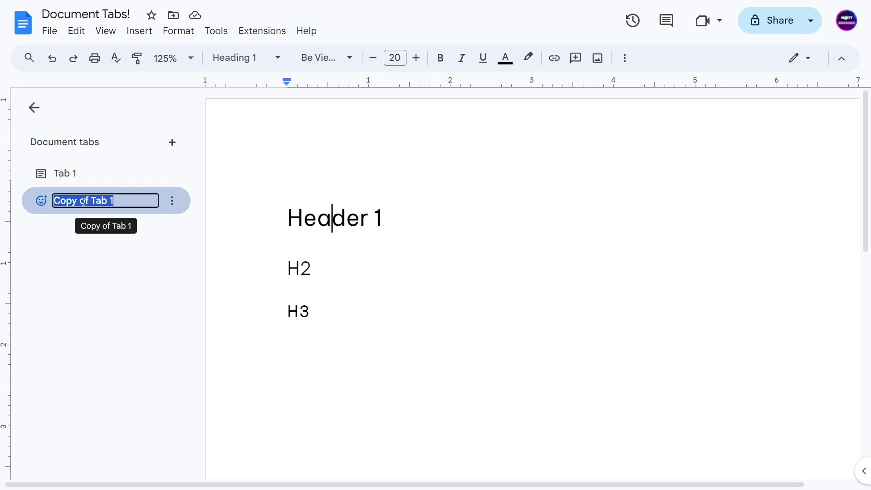
{"action": "type", "text": "Technology"}
{"action": "type", "text": " Asset Managem"}
{"action": "type", "text": "ent"}
{"action": "key", "text": "Return"}
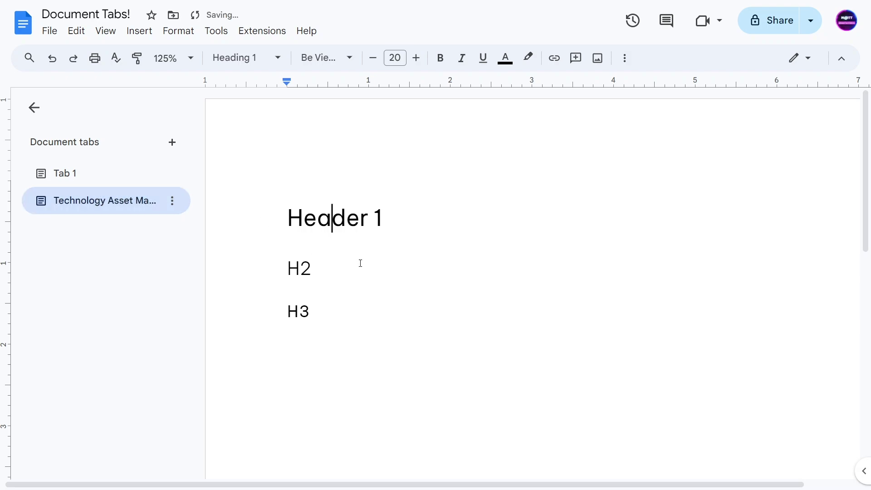
Step: Select all the headings in the Technology Asset Management tab, and inspect the matching headings in Tab 1
{"action": "key", "text": "ctrl+a"}
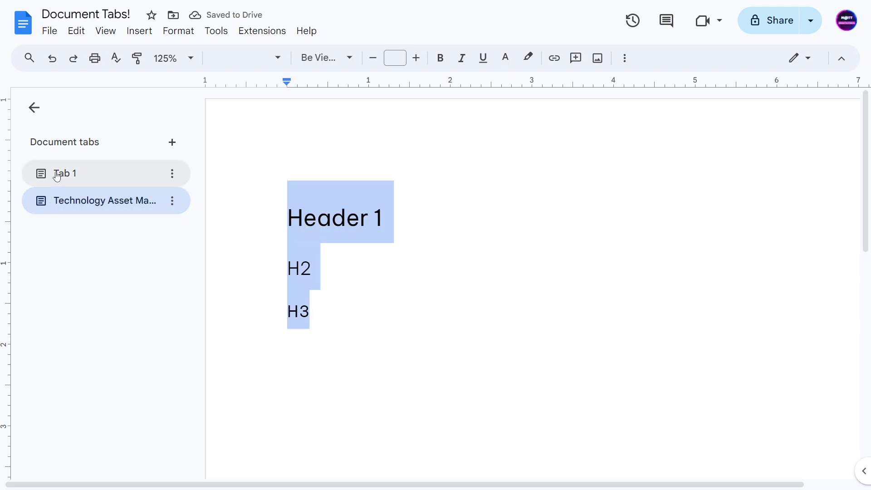
{"action": "left_click", "coordinate": [53, 173]}
{"action": "left_click", "coordinate": [255, 204]}
{"action": "key", "text": "Down"}
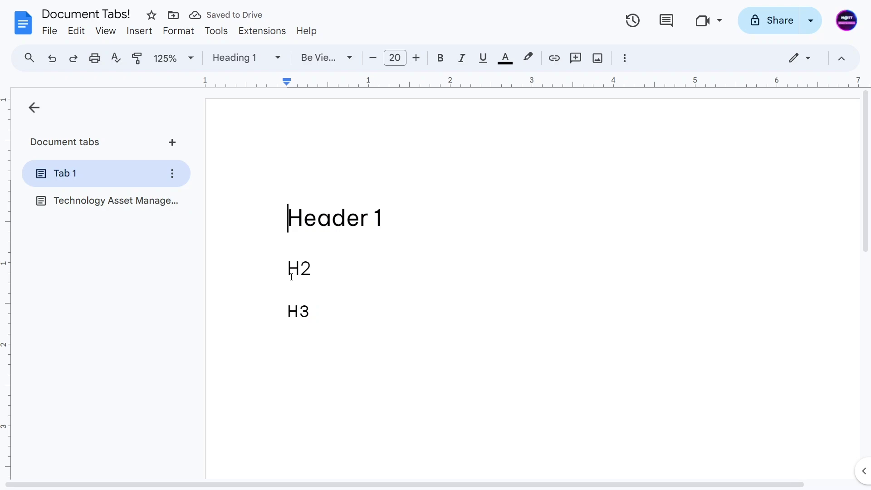
{"action": "left_click", "coordinate": [298, 312]}
Step: Replace the Header 1 heading in the Technology Asset Management tab with "Asset Management"
{"action": "left_click", "coordinate": [63, 204]}
{"action": "triple_click", "coordinate": [290, 209]}
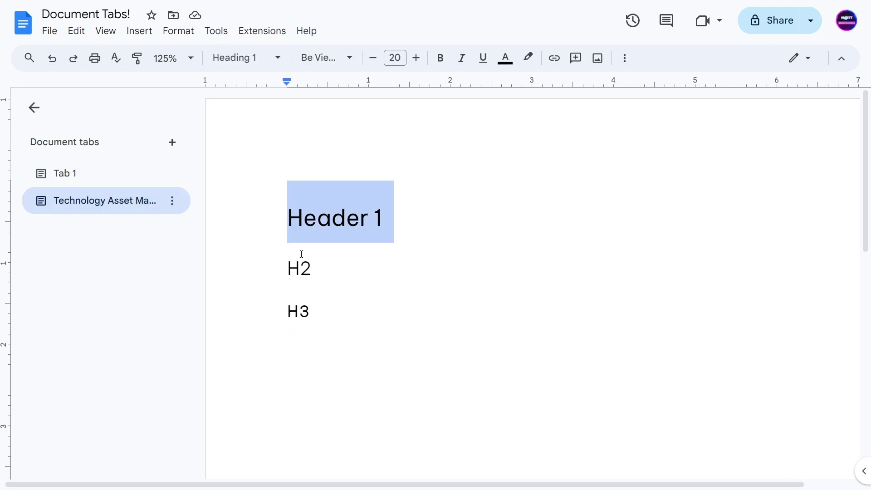
{"action": "type", "text": "Asset Managem"}
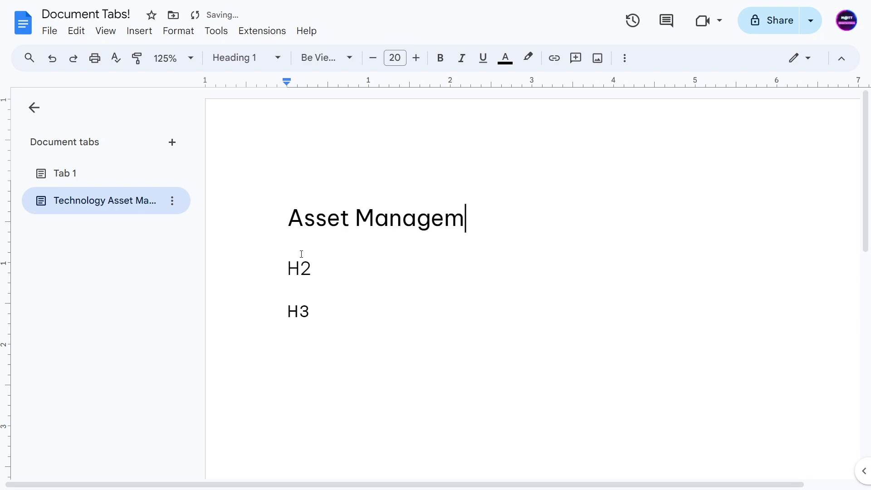
{"action": "type", "text": "ent"}
Step: Replace the H2 heading in the Technology Asset Management tab with "Description"
{"action": "triple_click", "coordinate": [224, 262]}
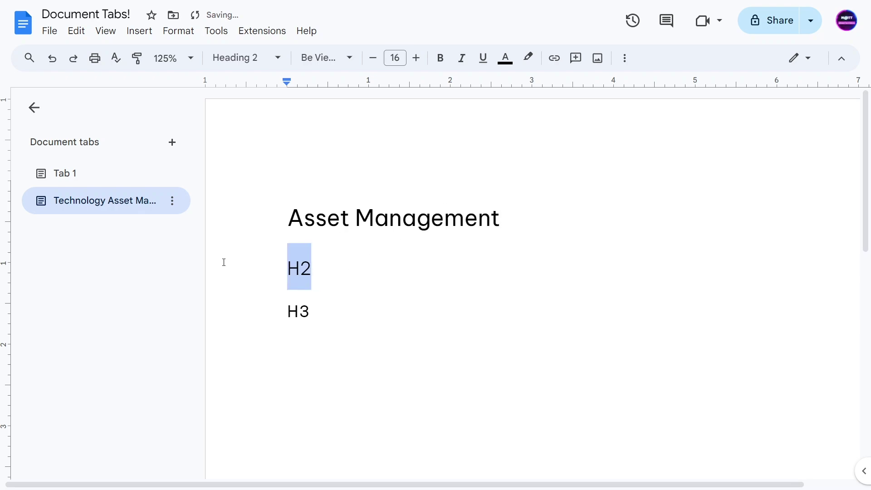
{"action": "type", "text": "D"}
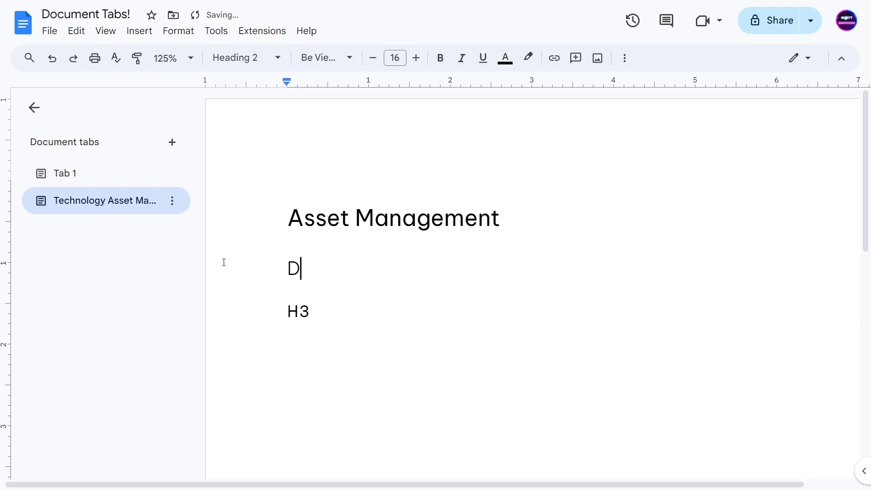
{"action": "type", "text": "escription"}
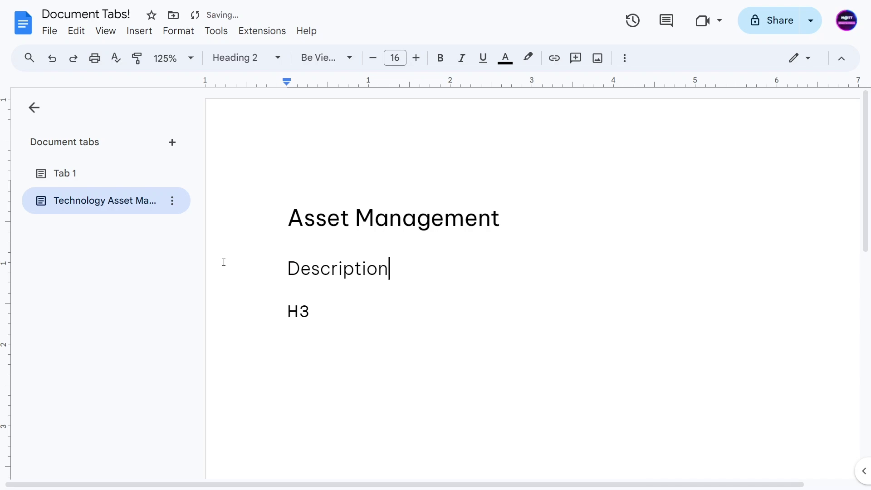
Step: Replace the H3 heading in the Technology Asset Management tab with "Barcode setup"
{"action": "left_click", "coordinate": [286, 309]}
{"action": "key", "text": "shift+End"}
{"action": "type", "text": "Bas"}
{"action": "key", "text": "BackSpace"}
{"action": "type", "text": "rcode setup"}
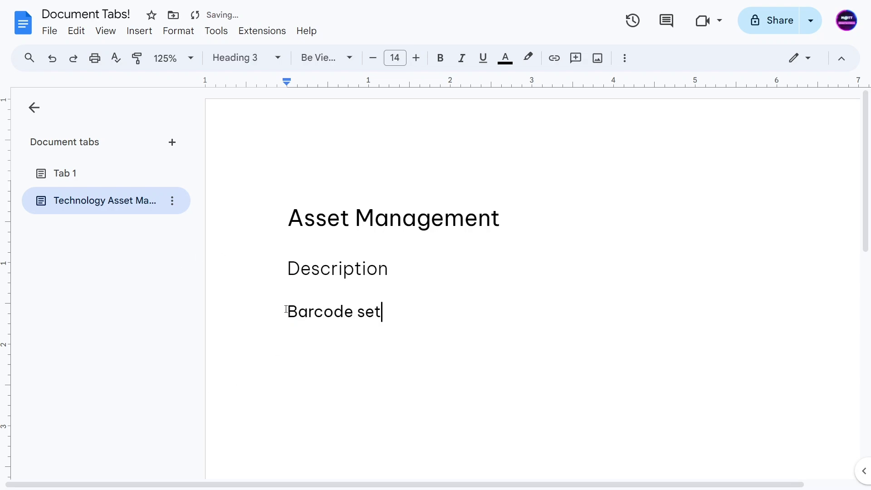
Step: Add the body text "Have normal text" under the Barcode setup heading, and leave an empty line under Description
{"action": "key", "text": "Return"}
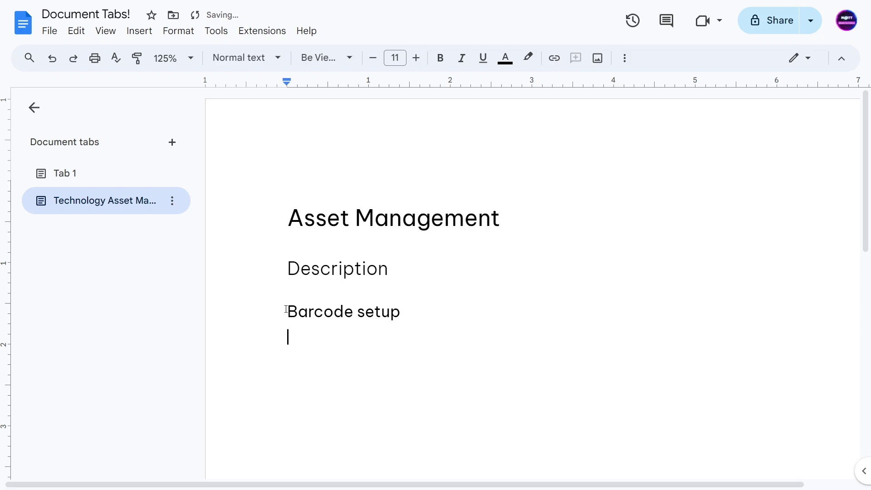
{"action": "type", "text": "Have normaltext"}
{"action": "left_click", "coordinate": [332, 279]}
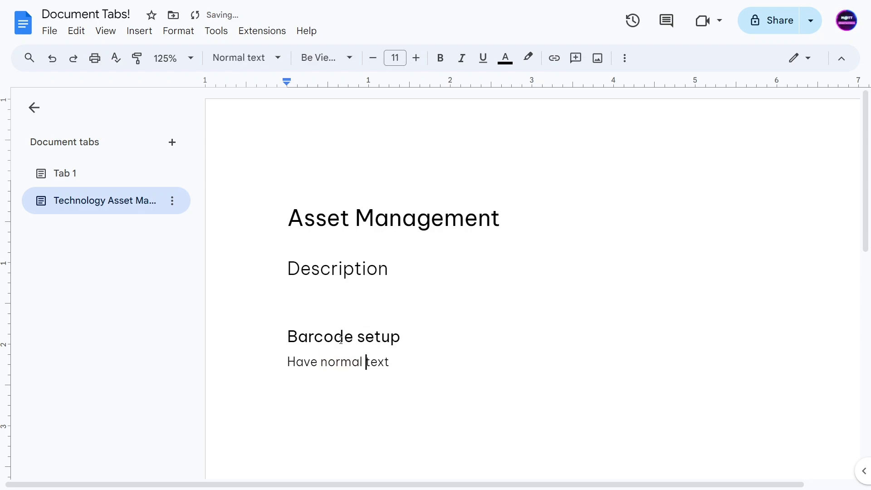
Step: Jump to the Asset Management and Barcode setup headings through the tab's outline, and compare the tab with Tab 1
{"action": "left_click", "coordinate": [105, 200]}
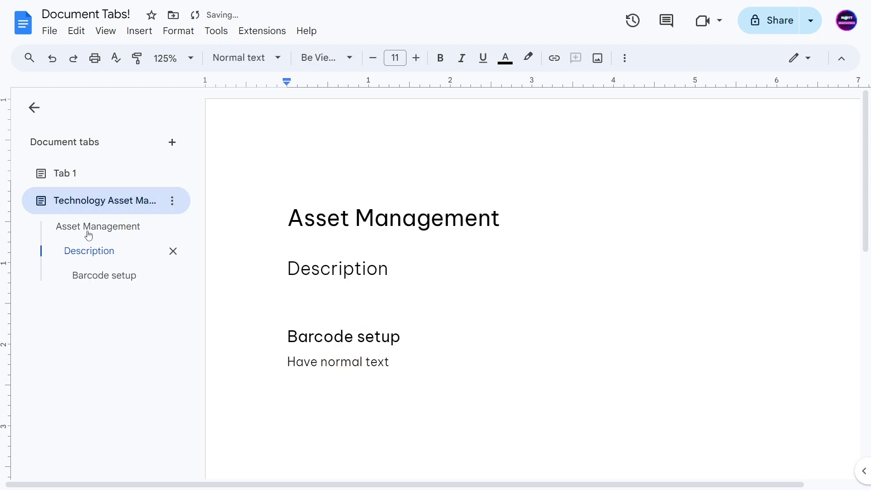
{"action": "left_click", "coordinate": [79, 228]}
{"action": "left_click", "coordinate": [87, 277]}
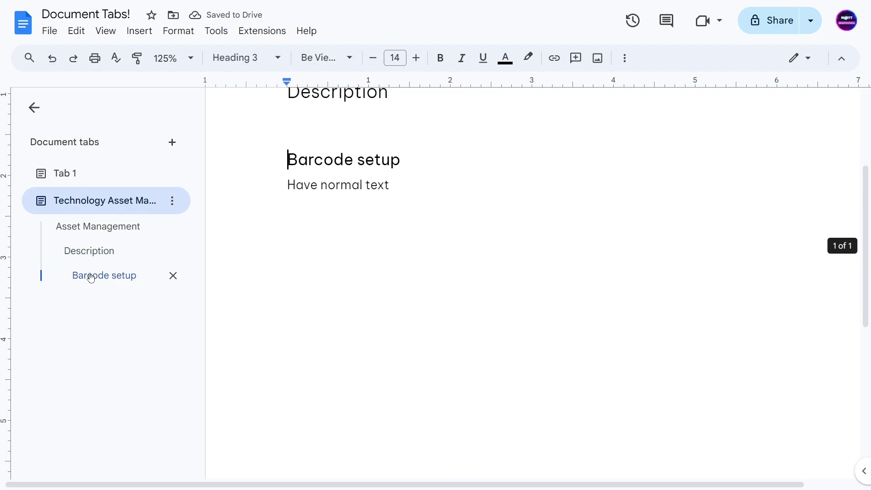
{"action": "left_click", "coordinate": [70, 177]}
{"action": "scroll", "coordinate": [417, 153], "scroll_direction": "up", "scroll_amount": 4}
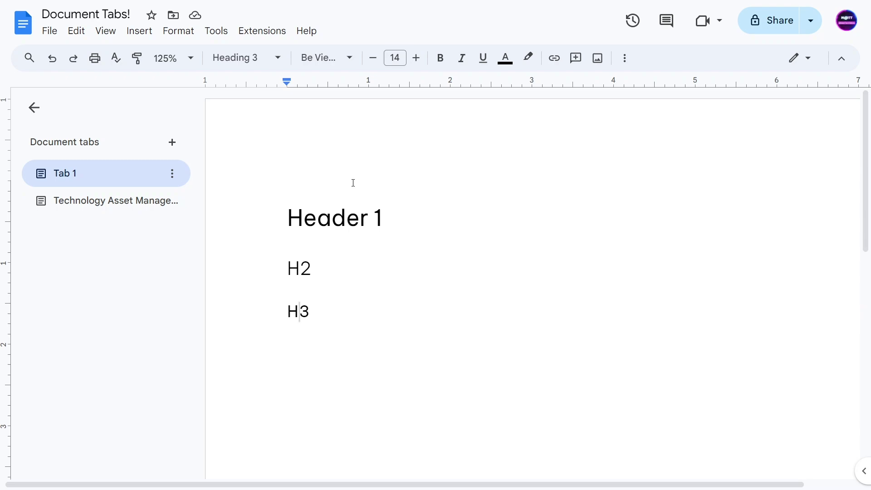
{"action": "left_click", "coordinate": [117, 203]}
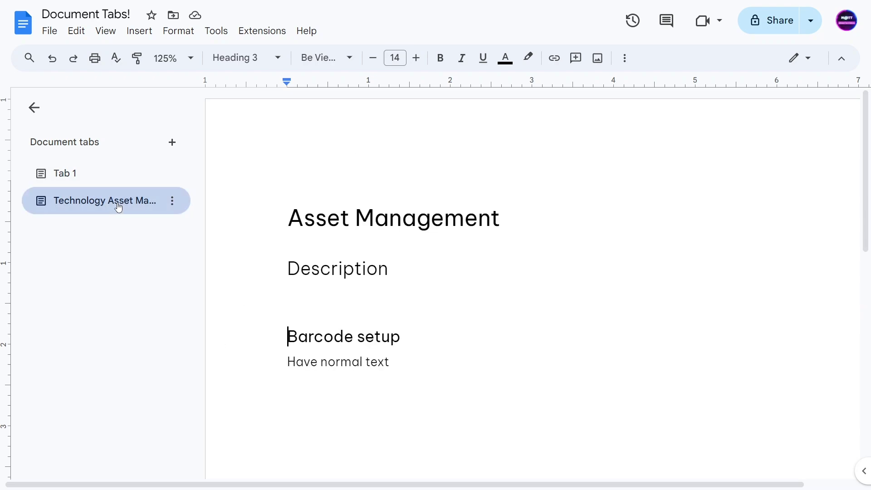
Step: Set the page setup of the Technology Asset Management tab to Pageless, applied to this tab only
{"action": "left_click", "coordinate": [41, 30]}
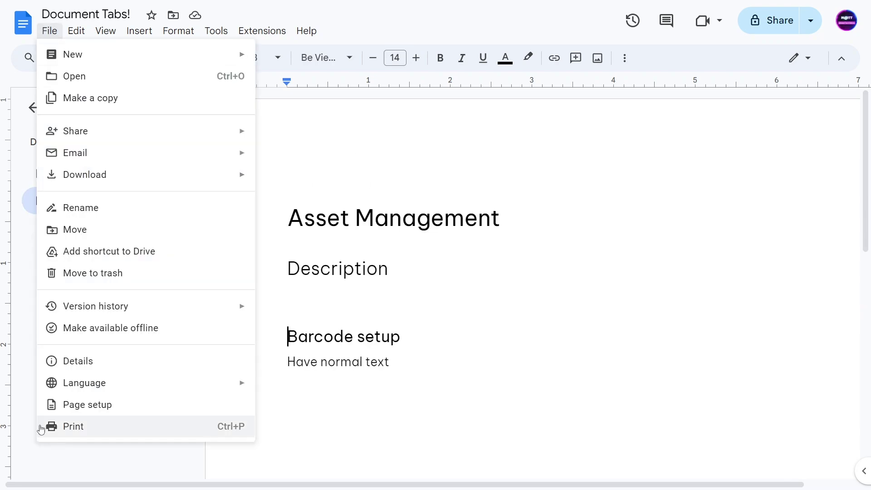
{"action": "left_click", "coordinate": [86, 411]}
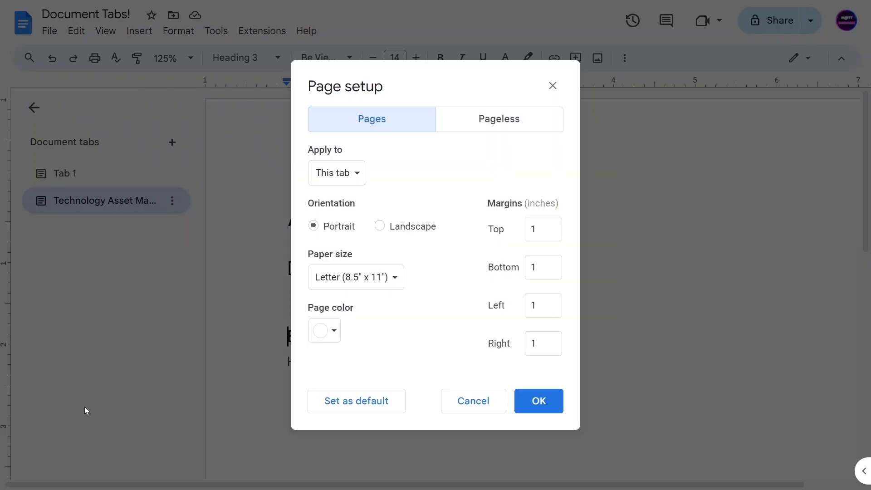
{"action": "left_click", "coordinate": [475, 127]}
{"action": "left_click", "coordinate": [537, 436]}
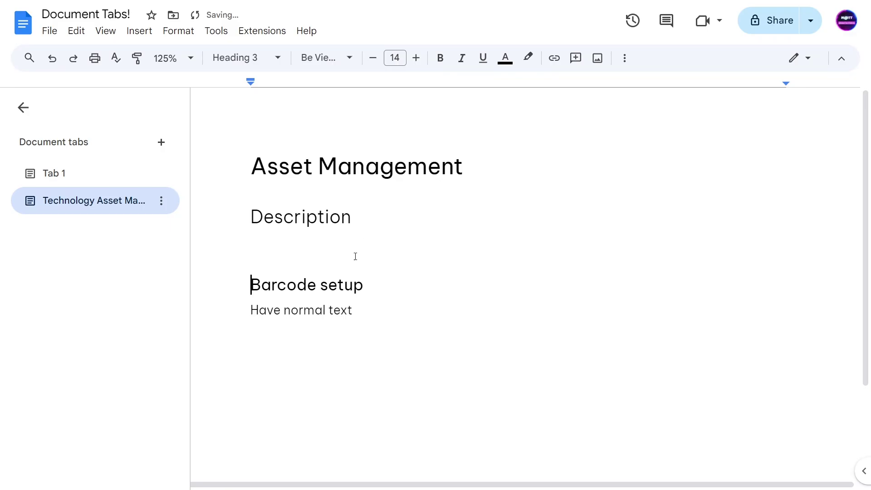
Step: Insert an empty line above the Asset Management heading and place the cursor in it
{"action": "key", "text": "ctrl+Home"}
{"action": "key", "text": "Return"}
{"action": "key", "text": "Up"}
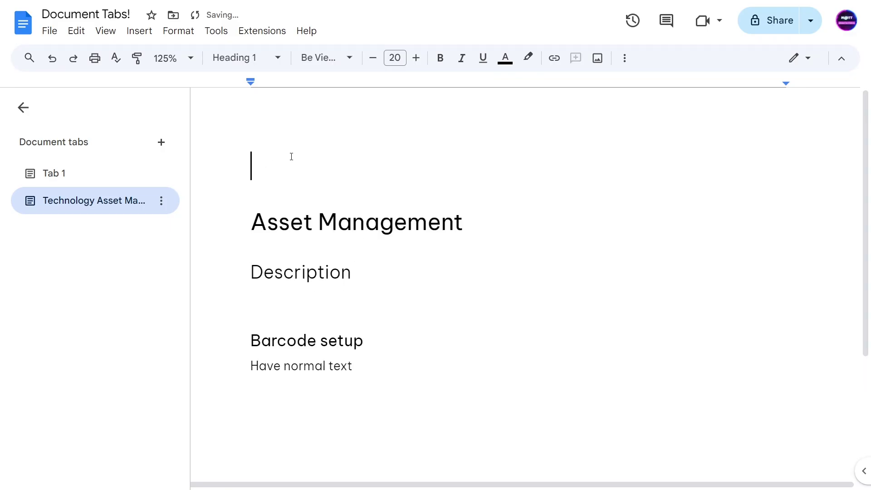
Step: Insert the stock photo of the park bridge as the tab's cover image, and close the stock image selection
{"action": "left_click", "coordinate": [139, 34]}
{"action": "mouse_move", "coordinate": [175, 97]}
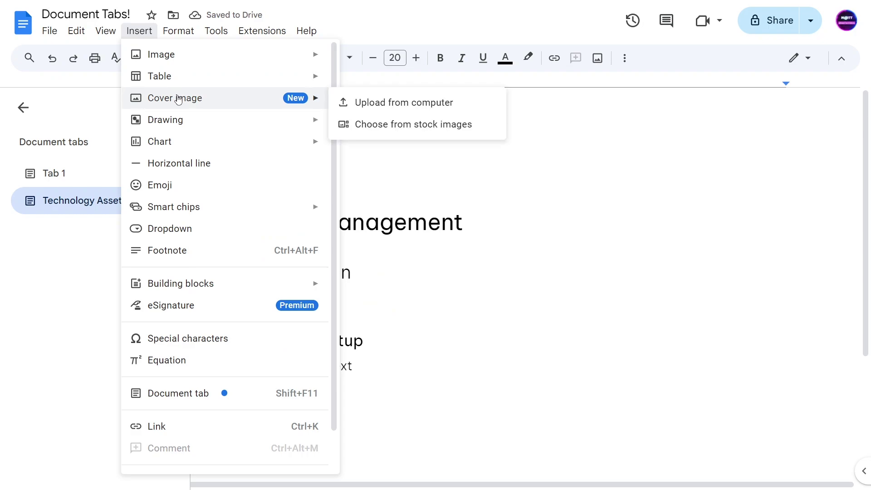
{"action": "left_click", "coordinate": [390, 125]}
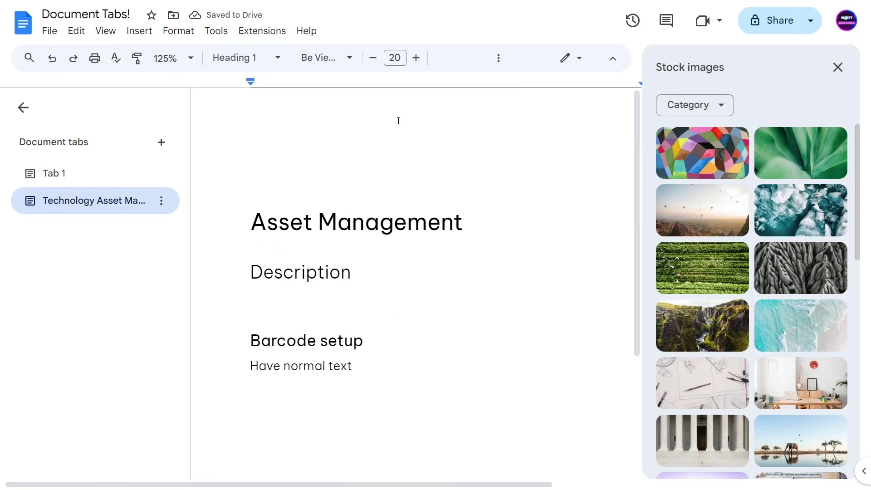
{"action": "scroll", "coordinate": [723, 222], "scroll_direction": "down", "scroll_amount": 9}
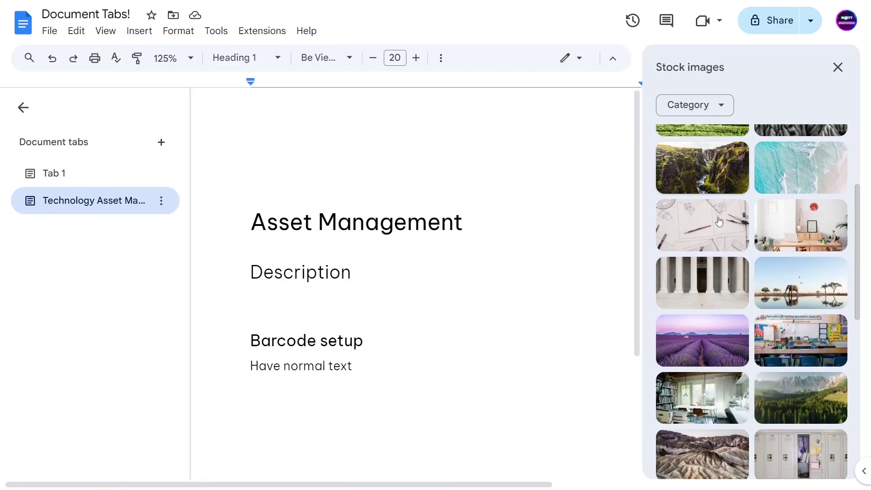
{"action": "scroll", "coordinate": [722, 223], "scroll_direction": "down", "scroll_amount": 2}
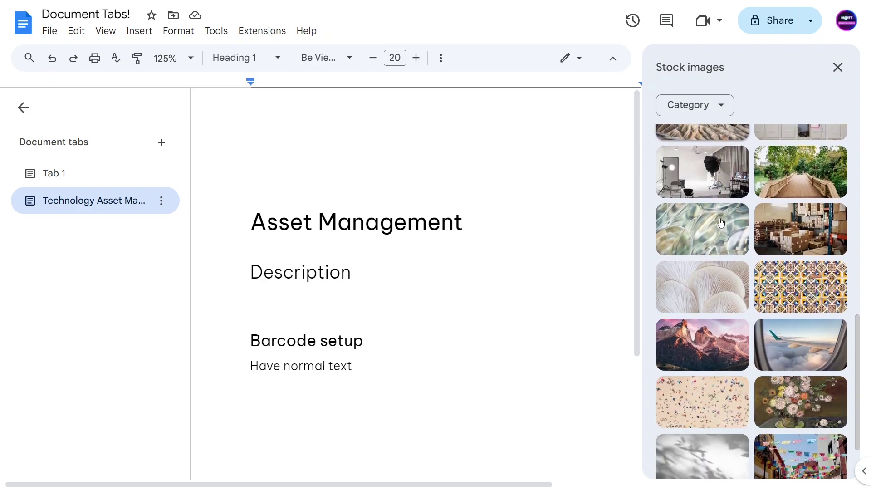
{"action": "left_click", "coordinate": [802, 173]}
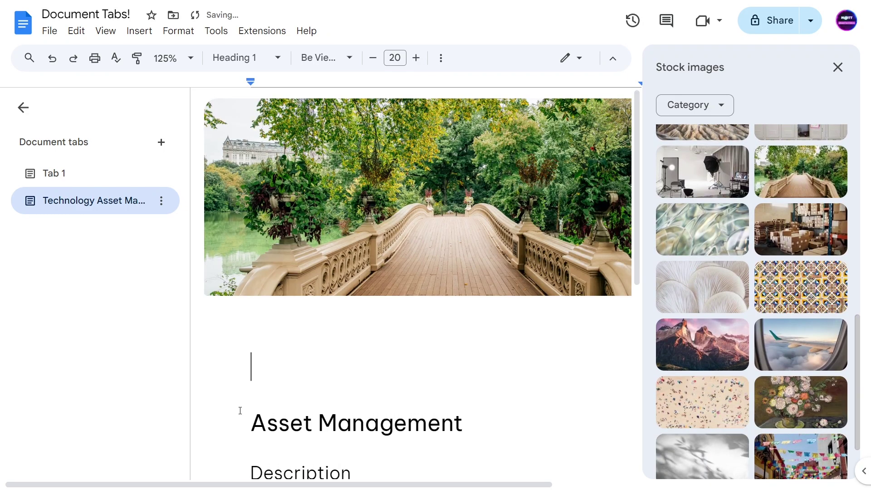
{"action": "left_click", "coordinate": [839, 72]}
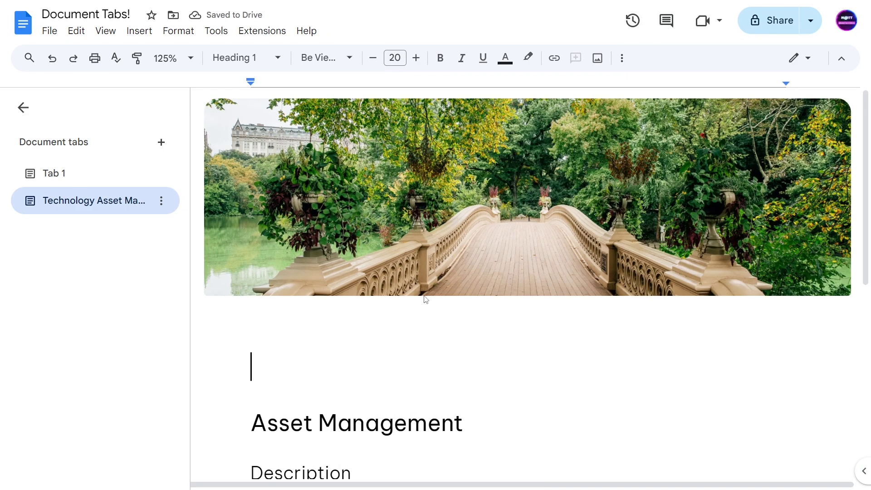
Step: Delete the empty line above the Asset Management heading
{"action": "triple_click", "coordinate": [343, 382]}
{"action": "key", "text": "BackSpace"}
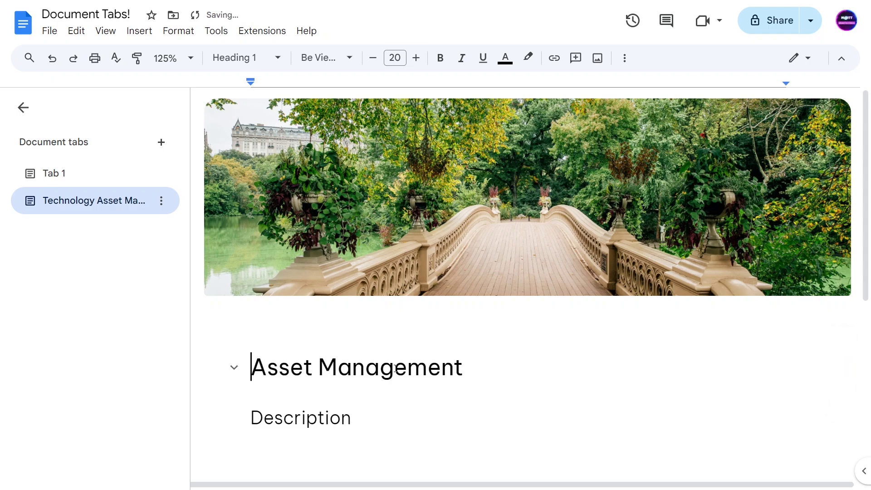
Step: Collapse and expand the content under the Asset Management, Description and Barcode setup headings in turn
{"action": "left_click", "coordinate": [234, 367]}
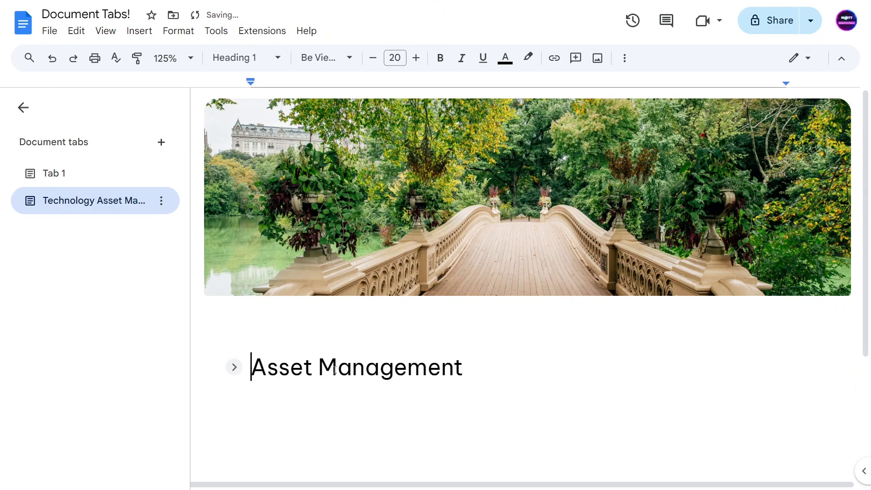
{"action": "left_click", "coordinate": [234, 367]}
{"action": "scroll", "coordinate": [318, 385], "scroll_direction": "down", "scroll_amount": 1}
{"action": "scroll", "coordinate": [318, 385], "scroll_direction": "down", "scroll_amount": 3}
{"action": "left_click", "coordinate": [231, 237]}
{"action": "left_click", "coordinate": [231, 237]}
{"action": "left_click", "coordinate": [234, 306]}
{"action": "left_click", "coordinate": [234, 305]}
{"action": "left_click", "coordinate": [234, 305]}
{"action": "left_click", "coordinate": [354, 351]}
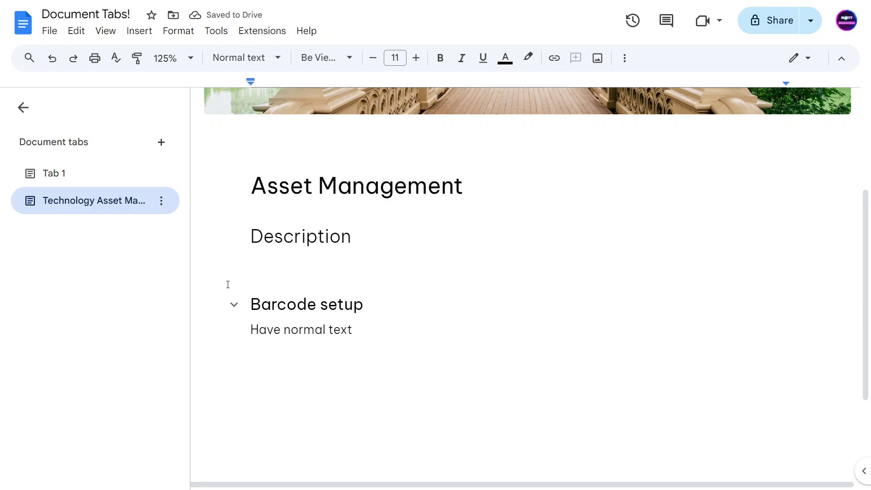
Step: Review the Technology Asset Management tab from its cover image to its body text, and show its heading outline
{"action": "scroll", "coordinate": [555, 155], "scroll_direction": "up", "scroll_amount": 4}
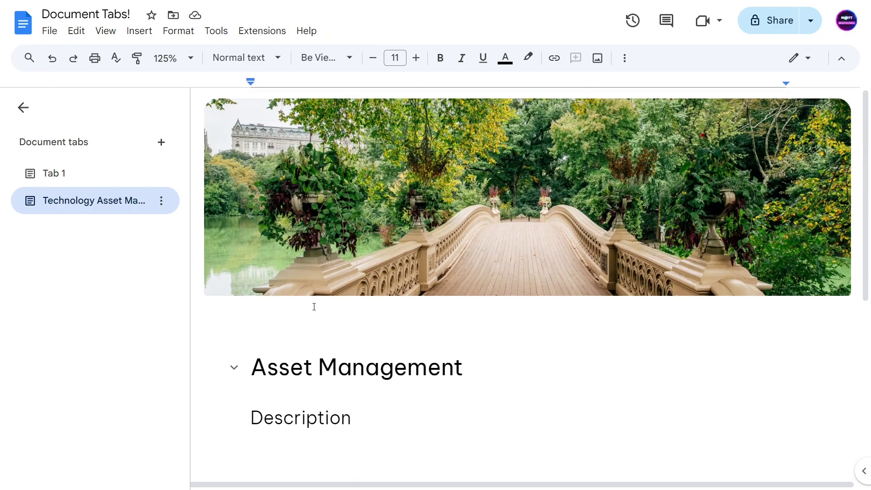
{"action": "scroll", "coordinate": [350, 282], "scroll_direction": "down", "scroll_amount": 7}
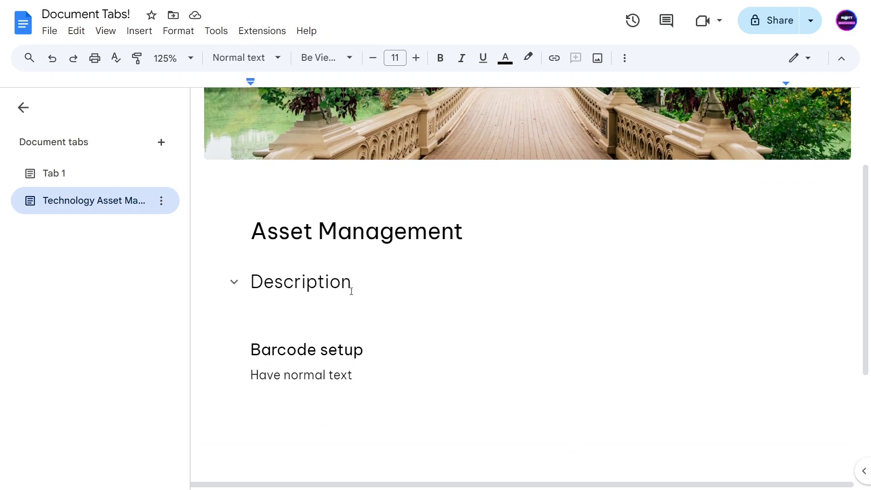
{"action": "scroll", "coordinate": [304, 315], "scroll_direction": "up", "scroll_amount": 3}
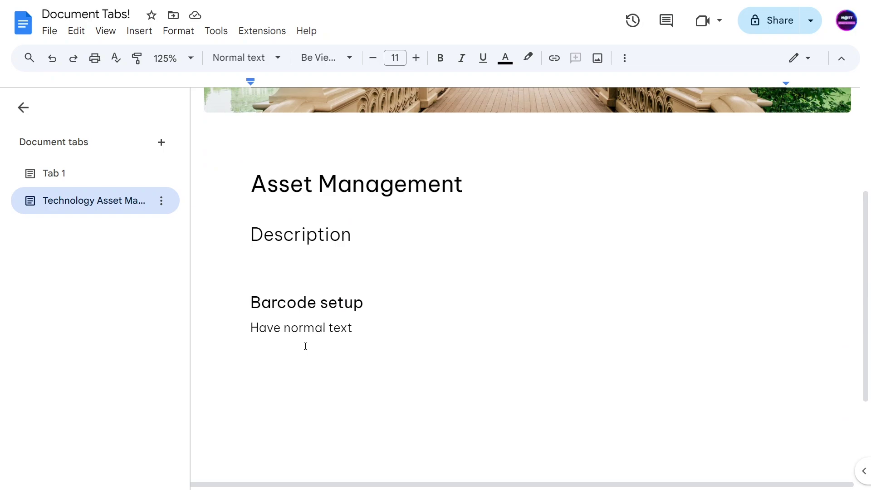
{"action": "scroll", "coordinate": [196, 257], "scroll_direction": "up", "scroll_amount": 2}
{"action": "left_click", "coordinate": [61, 198]}
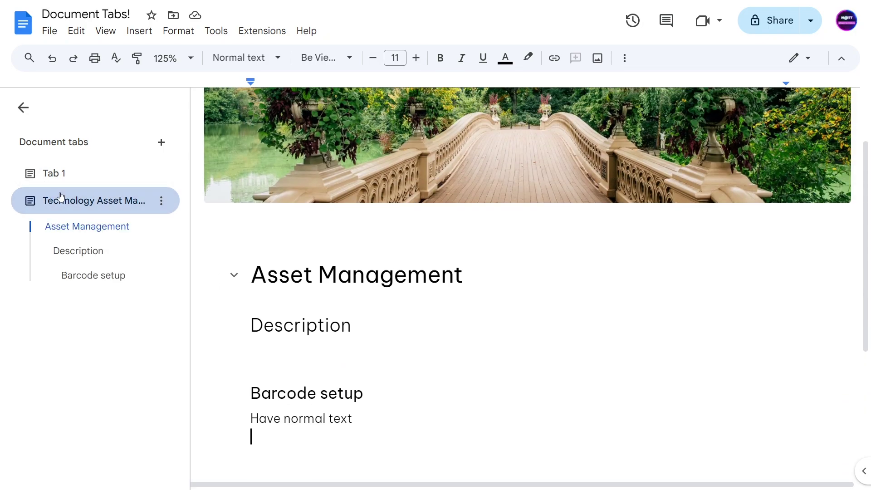
Step: Rename Tab 1 as "Overview"
{"action": "left_click", "coordinate": [56, 174]}
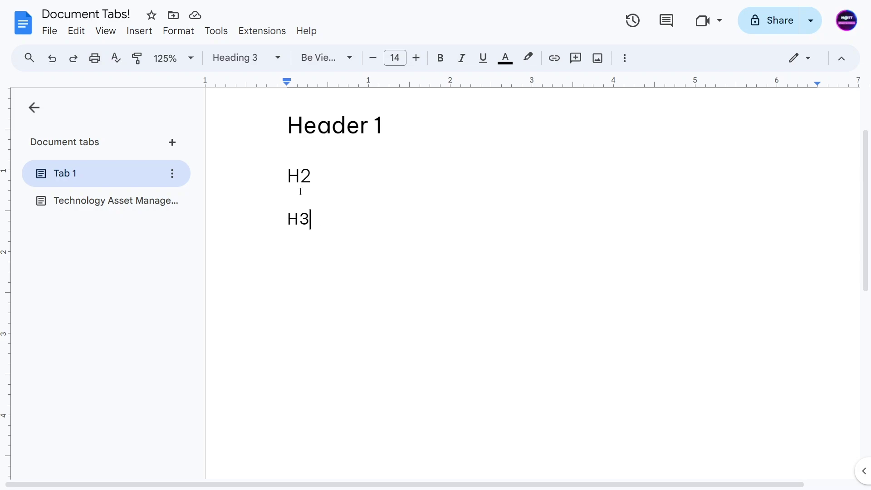
{"action": "double_click", "coordinate": [75, 176]}
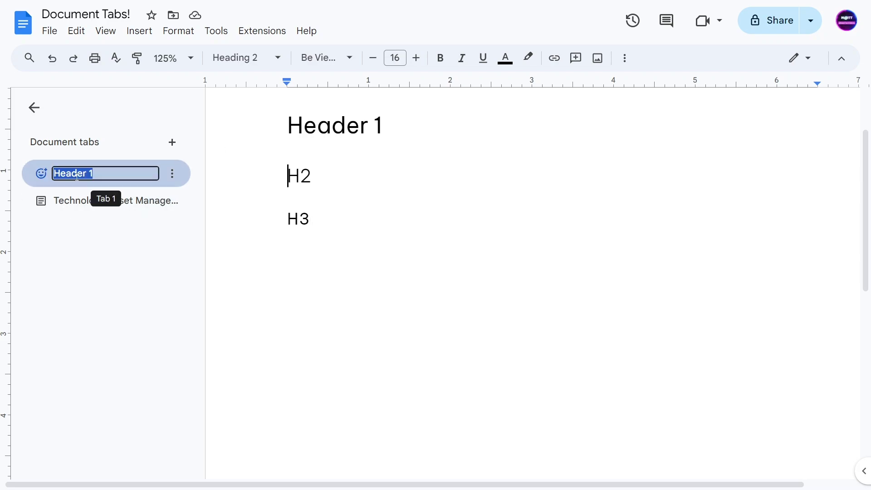
{"action": "type", "text": "Overview"}
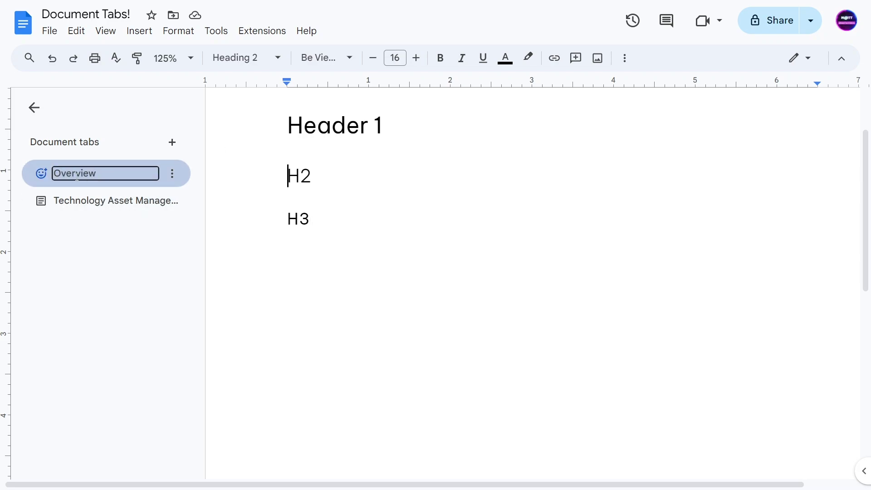
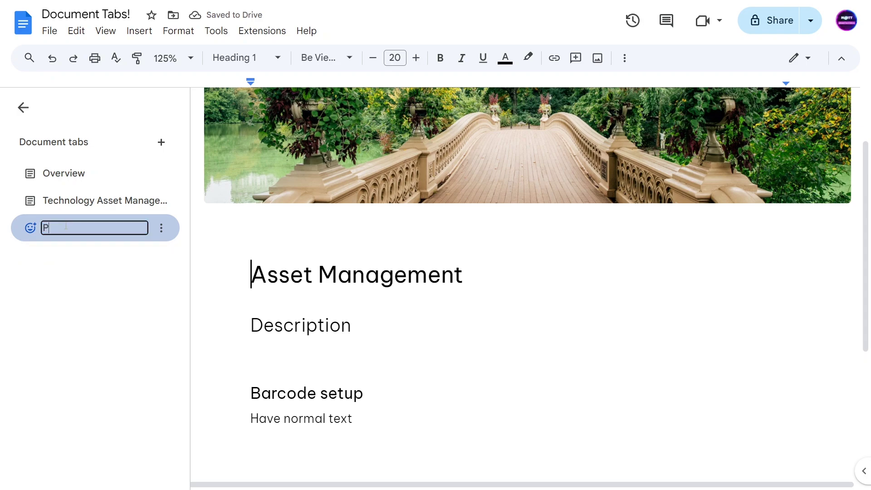
Step: Name the duplicate of the Technology Asset Management tab "Person Management"
{"action": "type", "text": "erson Management"}
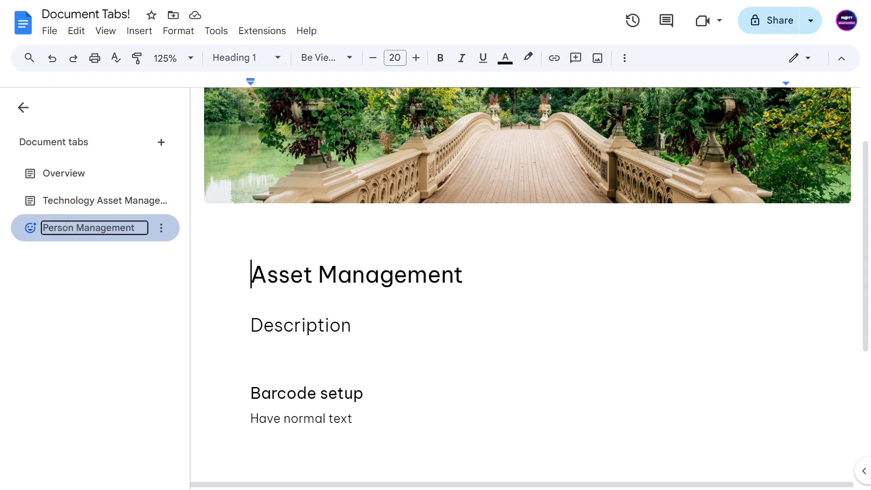
{"action": "key", "text": "ctrl+a"}
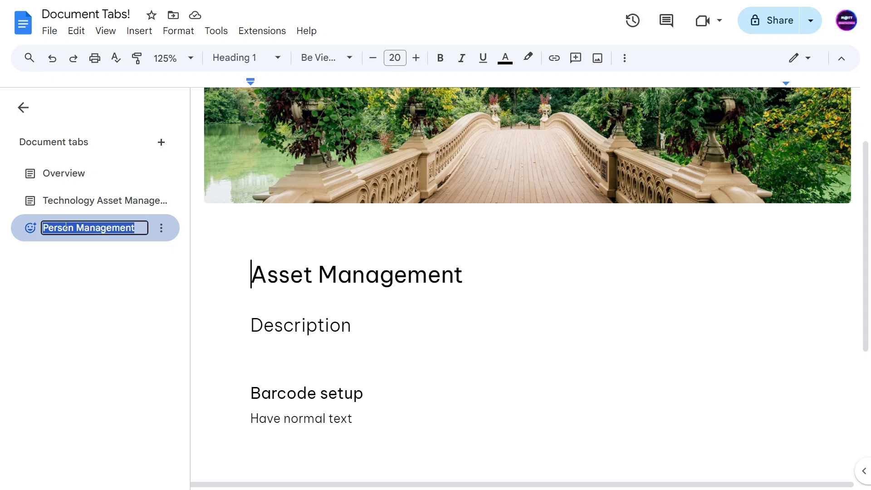
{"action": "key", "text": "Return"}
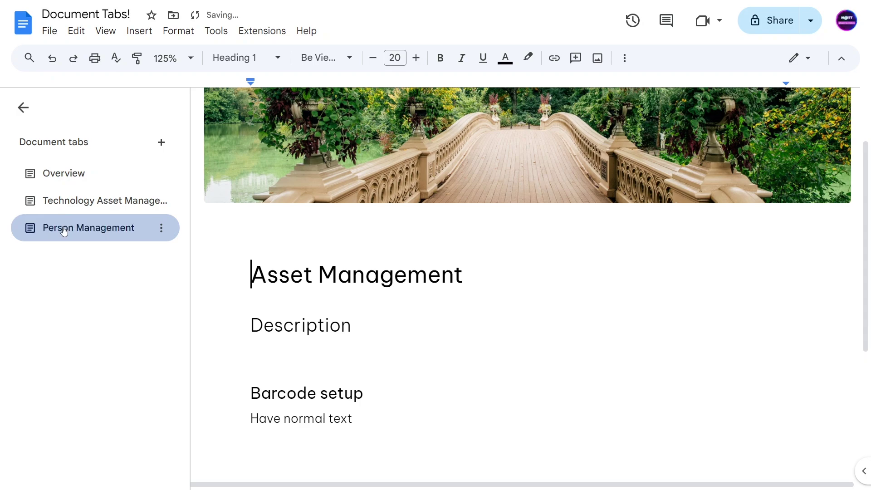
Step: Rename the Person Management tab as "Accounts Management"
{"action": "double_click", "coordinate": [64, 223]}
{"action": "mouse_move", "coordinate": [64, 224]}
{"action": "left_mouse_down"}
{"action": "mouse_move", "coordinate": [56, 226]}
{"action": "mouse_move", "coordinate": [70, 228]}
{"action": "left_mouse_up"}
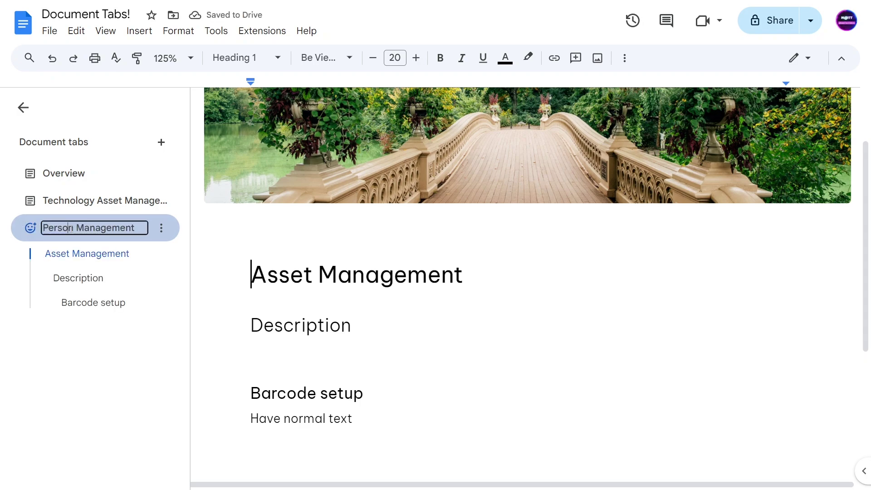
{"action": "key", "text": "BackSpace"}
{"action": "key", "text": "BackSpace"}
{"action": "key", "text": "BackSpace"}
{"action": "key", "text": "BackSpace"}
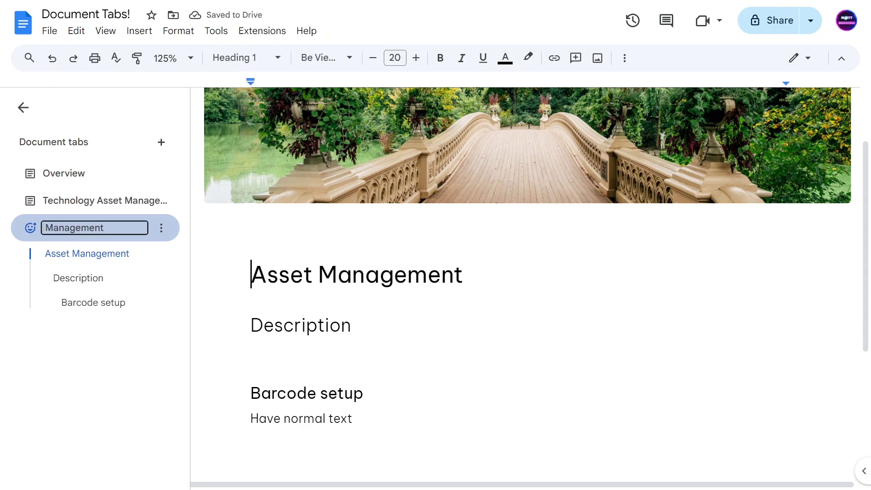
{"action": "type", "text": "Accounts"}
{"action": "key", "text": "Return"}
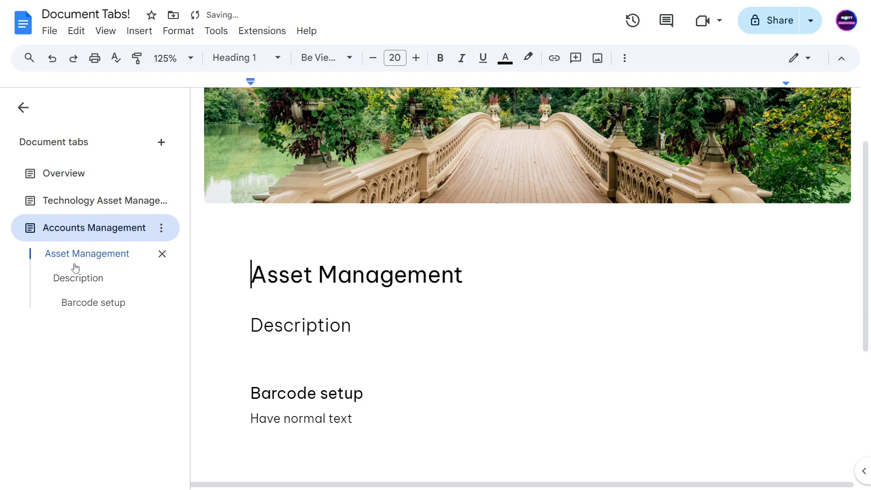
Step: Change the Asset Management heading in the Accounts Management tab to "Accounts Management"
{"action": "left_click", "coordinate": [83, 259]}
{"action": "double_click", "coordinate": [282, 143]}
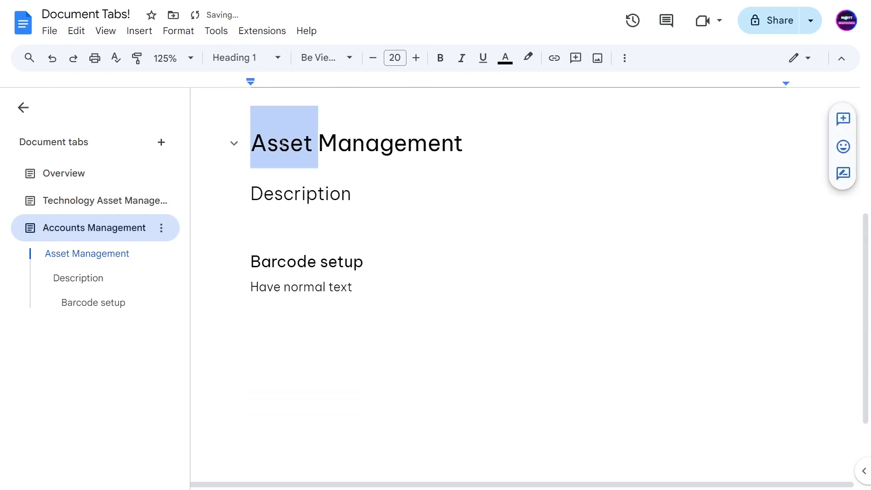
{"action": "type", "text": "Accounts"}
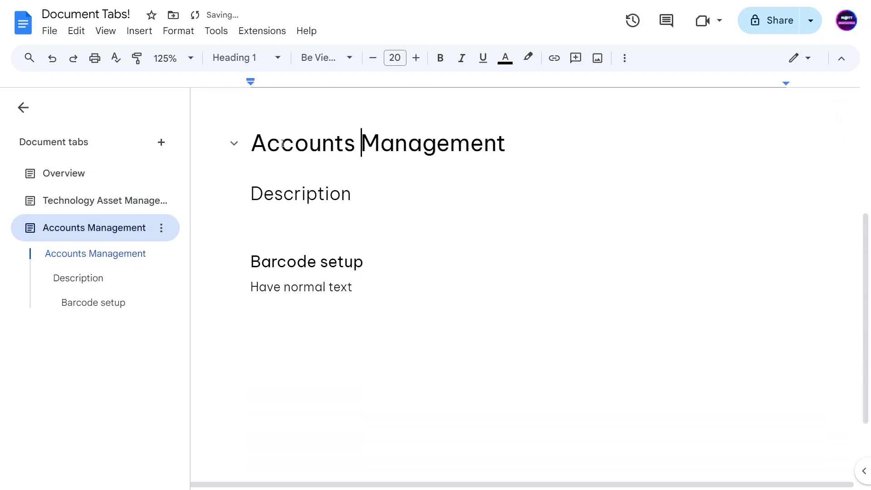
Step: Replace the Barcode setup heading and the normal text below it with the single line "Accounts"
{"action": "left_click", "coordinate": [302, 218]}
{"action": "left_click_drag", "start_coordinate": [251, 262], "coordinate": [362, 299]}
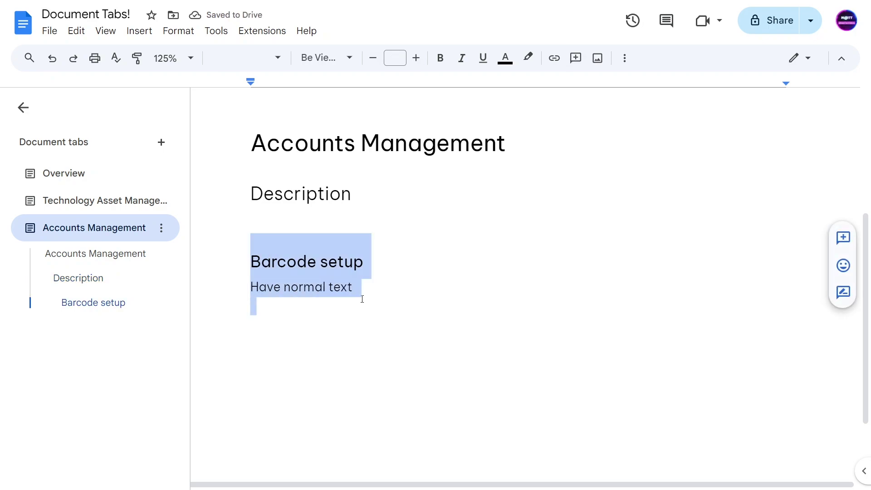
{"action": "type", "text": "Accounts"}
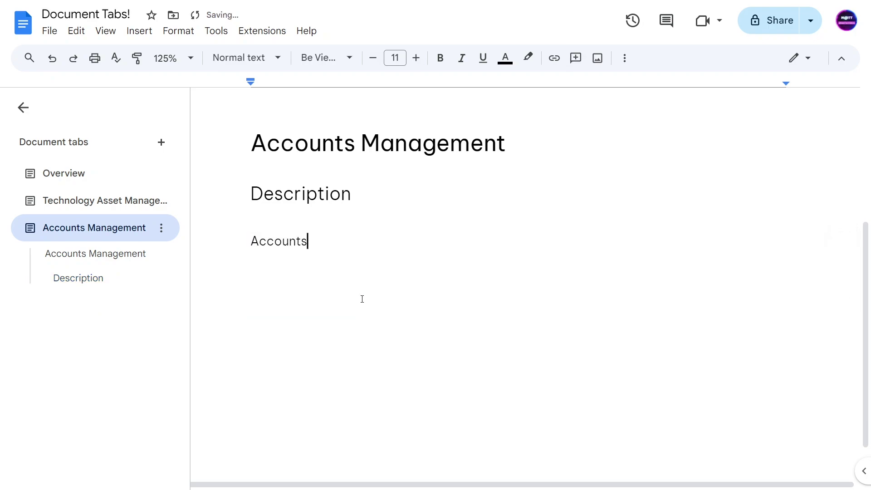
{"action": "left_click", "coordinate": [78, 277]}
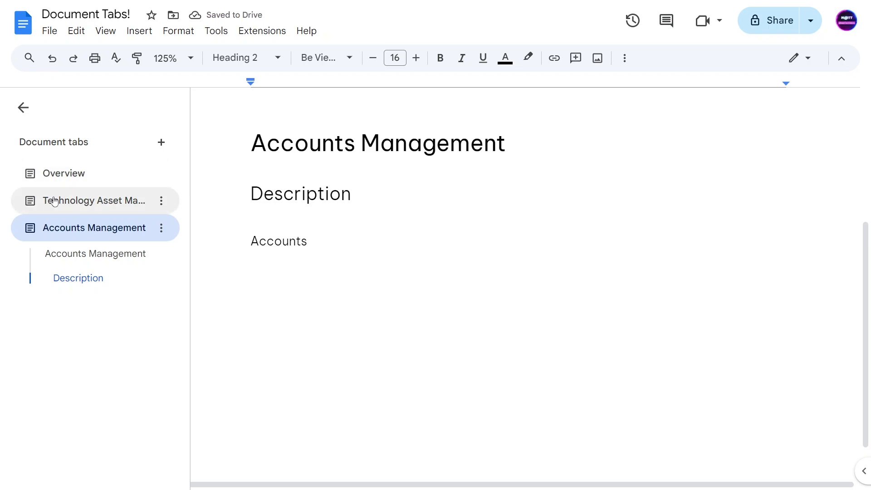
Step: Give the Overview tab a document page emoji as its icon, found by searching for "doc"
{"action": "left_click", "coordinate": [42, 180]}
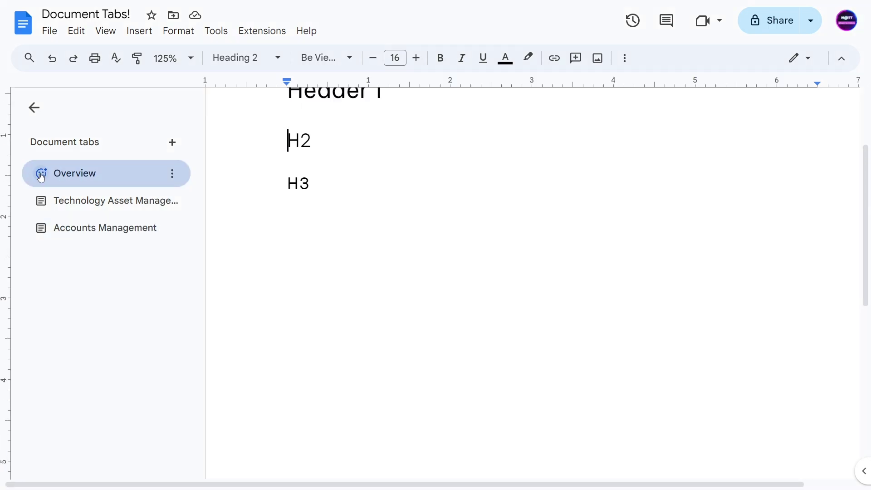
{"action": "left_click", "coordinate": [44, 177]}
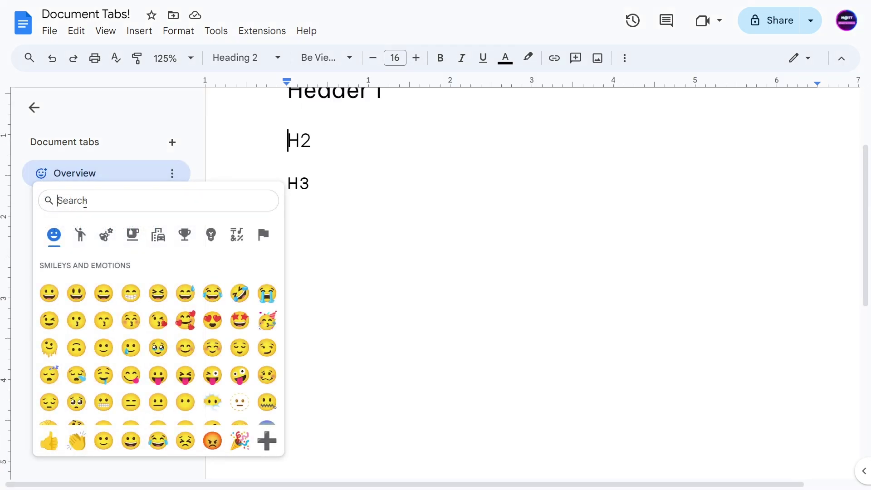
{"action": "type", "text": "paper"}
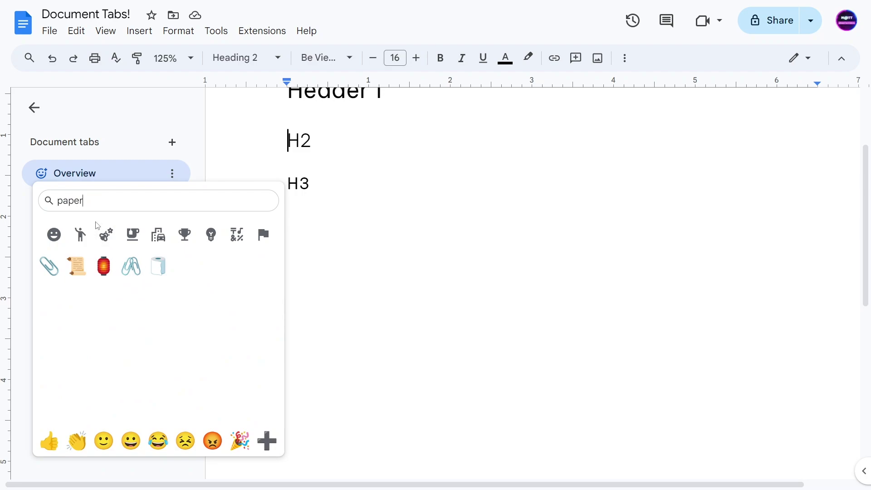
{"action": "double_click", "coordinate": [75, 201]}
{"action": "type", "text": "doc"}
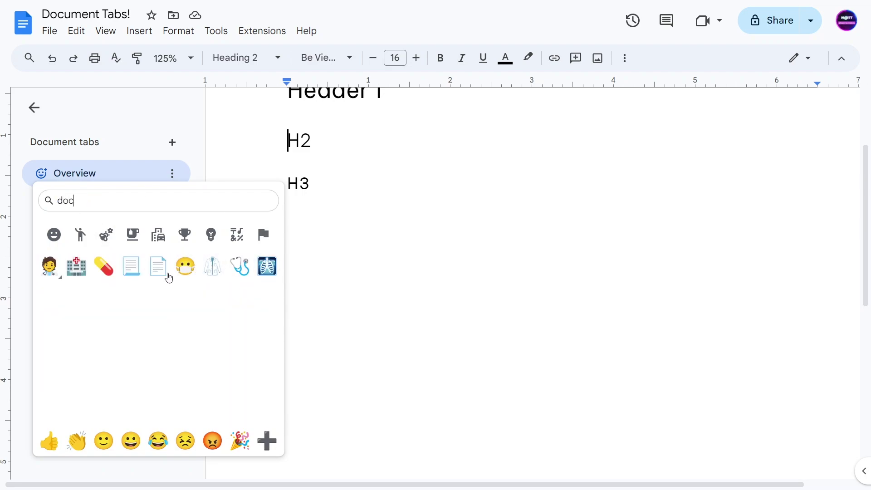
{"action": "left_click", "coordinate": [158, 266]}
Step: Replace all content of the Overview tab with the heading "Here's what this document is all about" and a line reading "...."
{"action": "scroll", "coordinate": [307, 242], "scroll_direction": "up", "scroll_amount": 3}
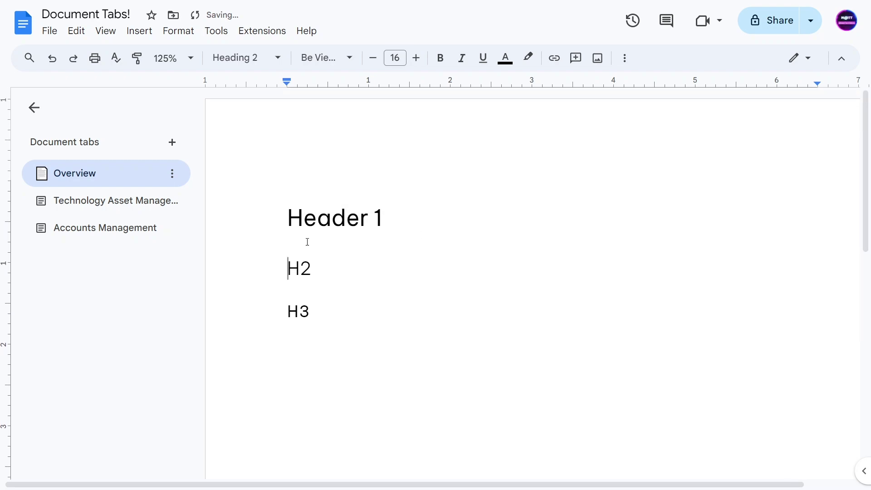
{"action": "double_click", "coordinate": [302, 219]}
{"action": "key", "text": "ctrl+a"}
{"action": "type", "text": "H"}
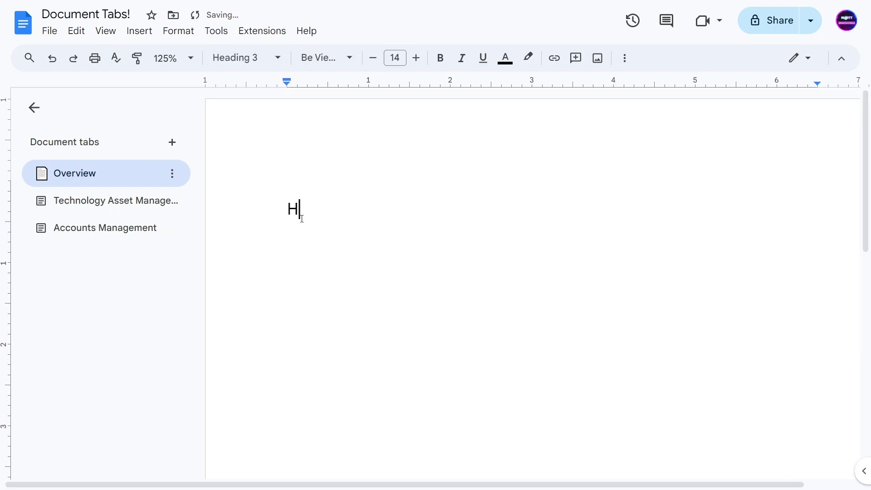
{"action": "type", "text": "ere's what th"}
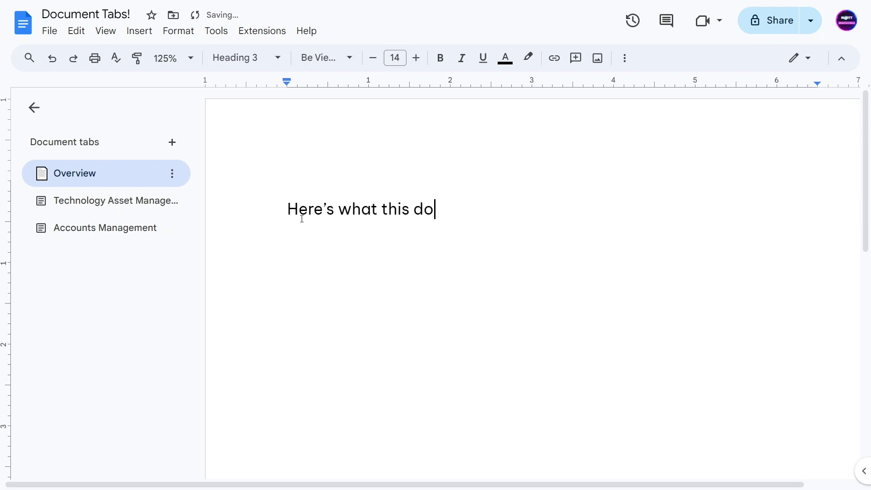
{"action": "type", "text": "is document is all abou"}
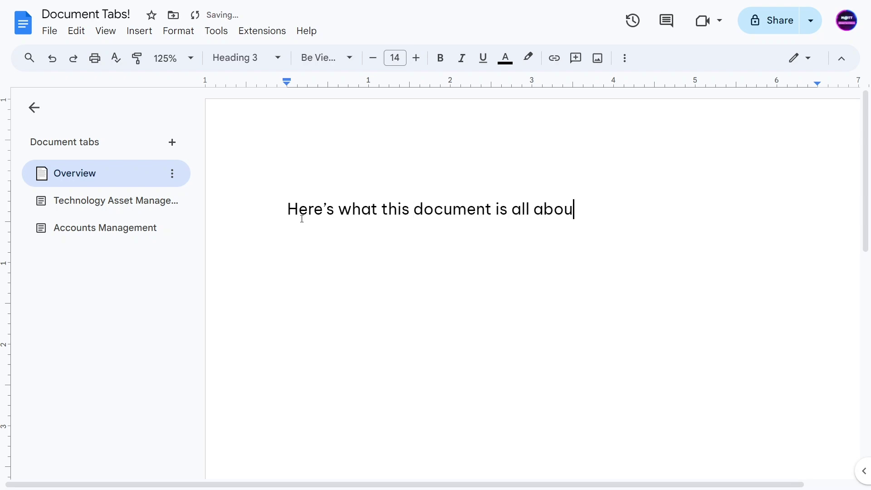
{"action": "type", "text": "t"}
{"action": "key", "text": "Return"}
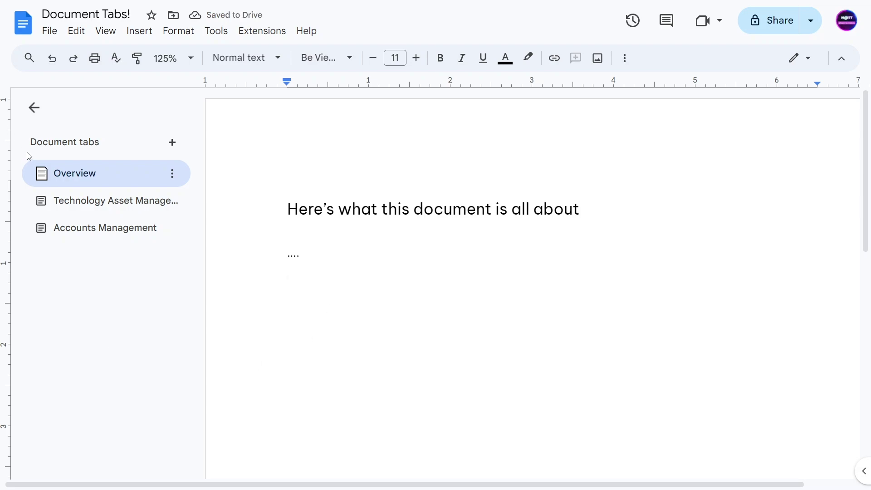
Step: Give the Technology Asset Management tab a laptop emoji as its icon, found by searching for "comp"
{"action": "left_click", "coordinate": [59, 178]}
{"action": "left_click", "coordinate": [61, 208]}
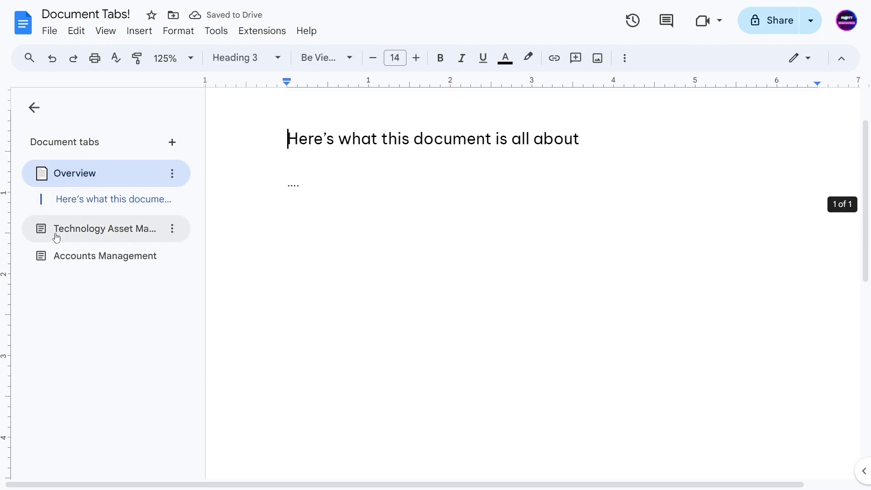
{"action": "left_click", "coordinate": [87, 230]}
{"action": "scroll", "coordinate": [356, 362], "scroll_direction": "down", "scroll_amount": 4}
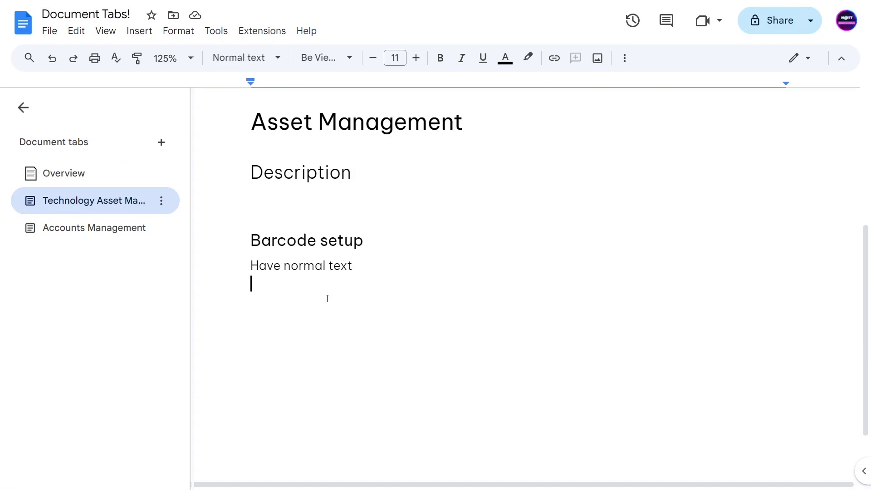
{"action": "left_click", "coordinate": [30, 201]}
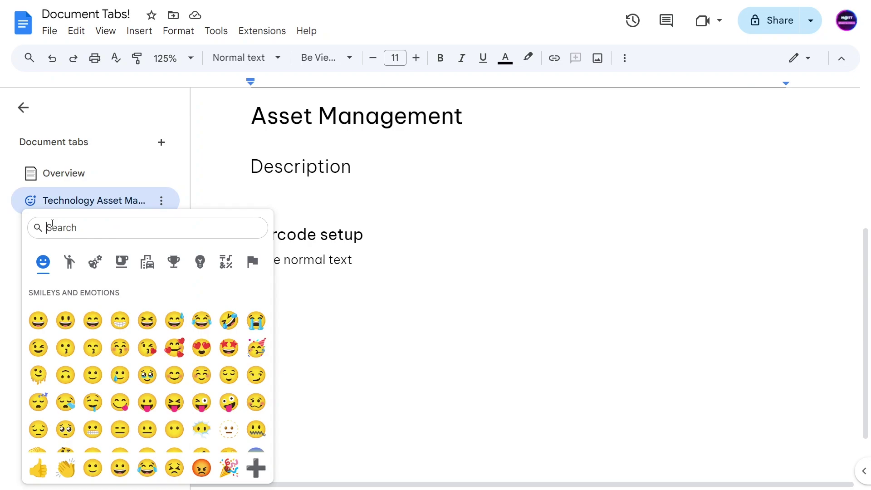
{"action": "type", "text": "comp"}
{"action": "left_click", "coordinate": [147, 293]}
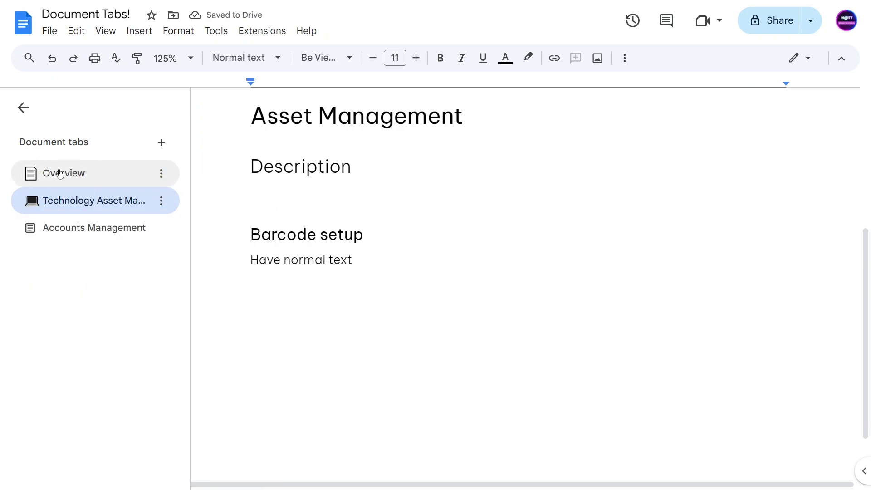
Step: Give the Accounts Management tab the single-person silhouette emoji as its icon
{"action": "left_click", "coordinate": [30, 229]}
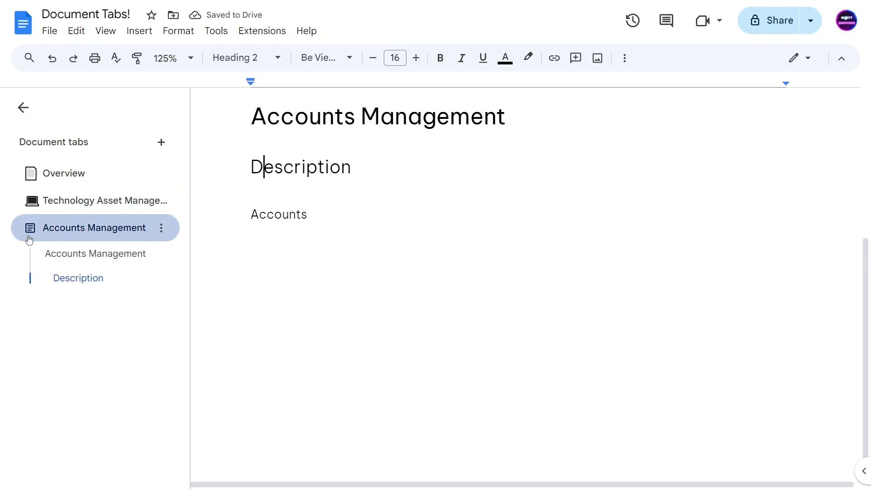
{"action": "left_click", "coordinate": [30, 236]}
{"action": "left_click", "coordinate": [30, 229]}
{"action": "scroll", "coordinate": [145, 149], "scroll_direction": "down", "scroll_amount": 3}
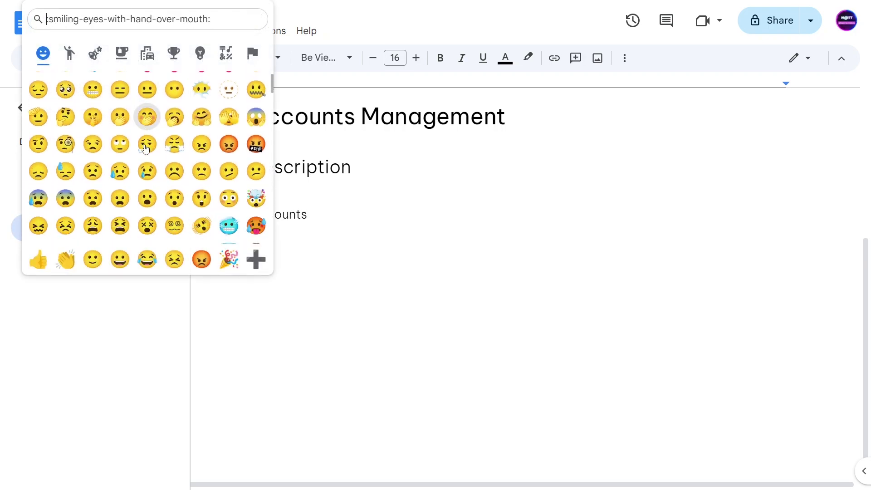
{"action": "scroll", "coordinate": [145, 149], "scroll_direction": "down", "scroll_amount": 10}
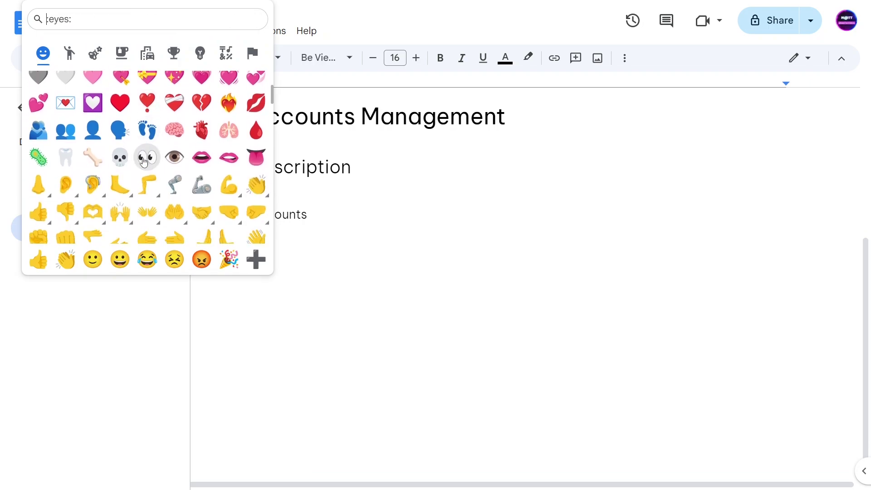
{"action": "left_click", "coordinate": [92, 132]}
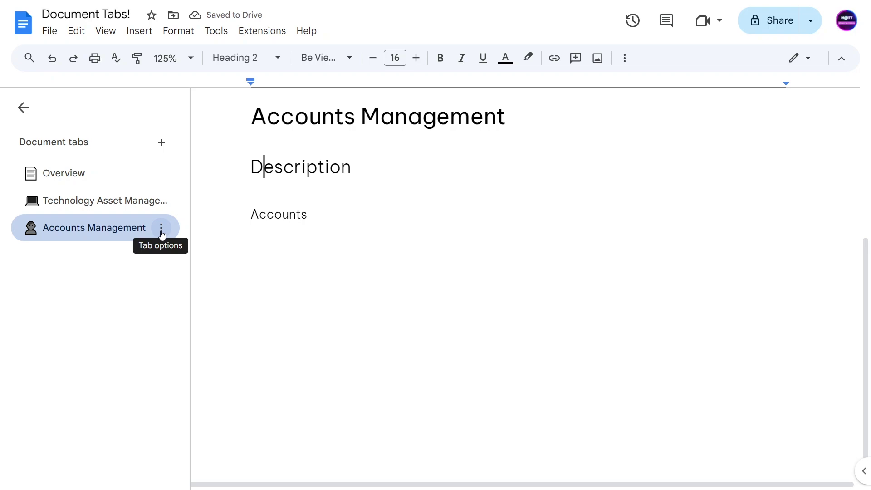
Step: Show the Accounts Management tab's heading outline and review the page from its cover image to its body text
{"action": "left_click", "coordinate": [278, 194]}
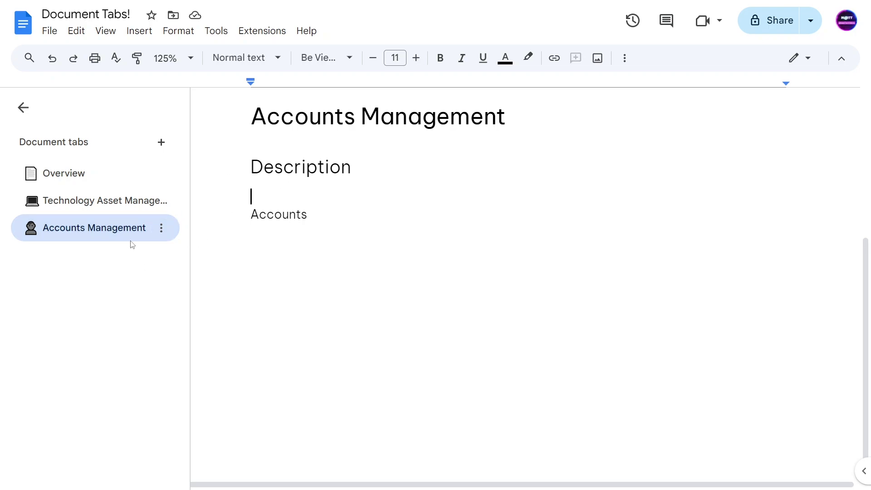
{"action": "left_click", "coordinate": [139, 231]}
{"action": "mouse_move", "coordinate": [94, 261]}
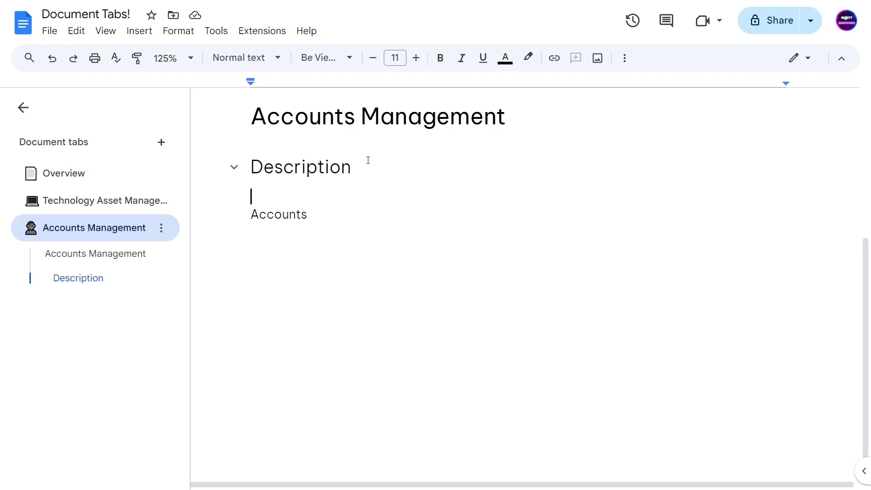
{"action": "key", "text": "BackSpace"}
{"action": "scroll", "coordinate": [372, 245], "scroll_direction": "up", "scroll_amount": 3}
{"action": "scroll", "coordinate": [376, 330], "scroll_direction": "down", "scroll_amount": 3}
{"action": "left_click", "coordinate": [316, 228]}
{"action": "scroll", "coordinate": [316, 228], "scroll_direction": "up", "scroll_amount": 5}
{"action": "scroll", "coordinate": [396, 342], "scroll_direction": "down", "scroll_amount": 5}
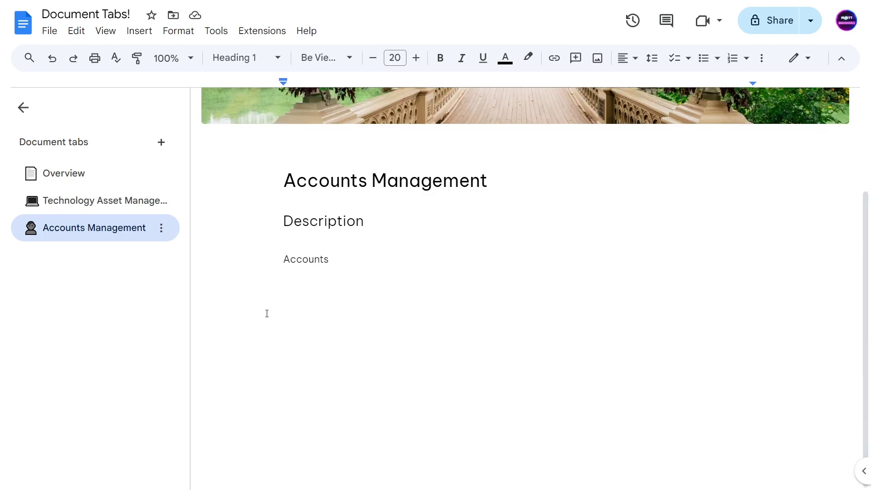
{"action": "scroll", "coordinate": [266, 311], "scroll_direction": "up", "scroll_amount": 3}
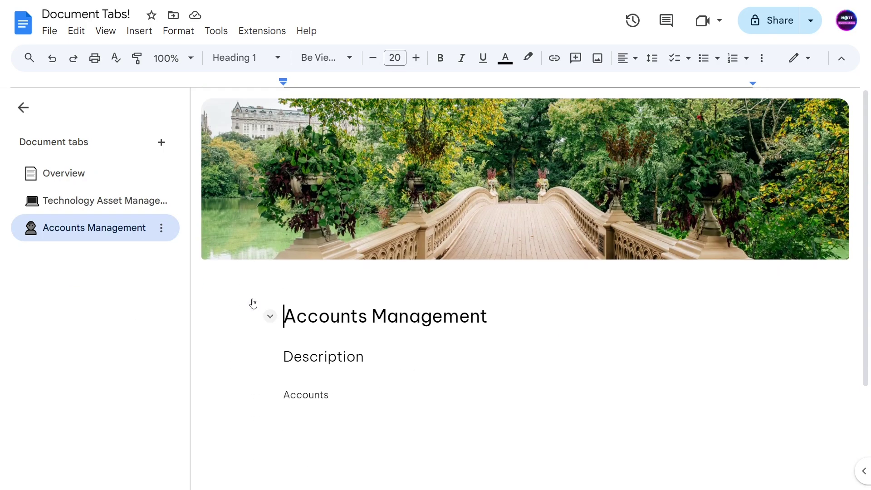
Step: Add a subtab under the Accounts Management tab, and duplicate the Accounts Management tab
{"action": "left_click", "coordinate": [162, 227]}
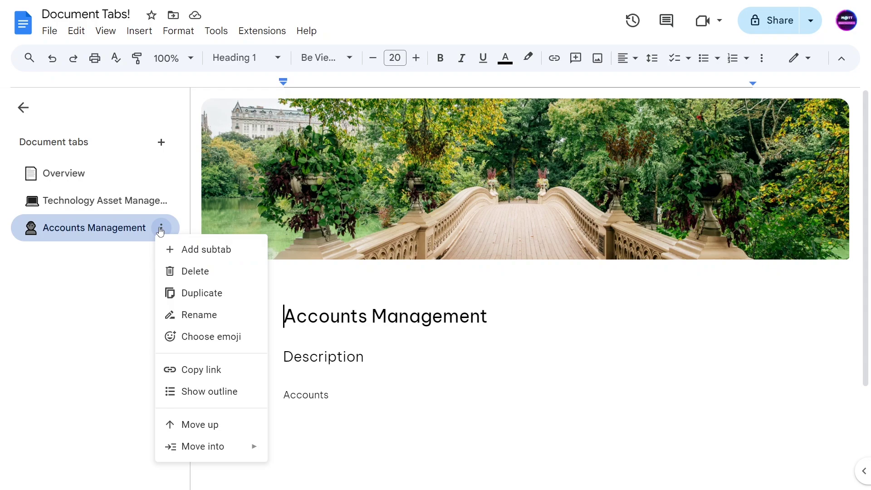
{"action": "left_click", "coordinate": [179, 257]}
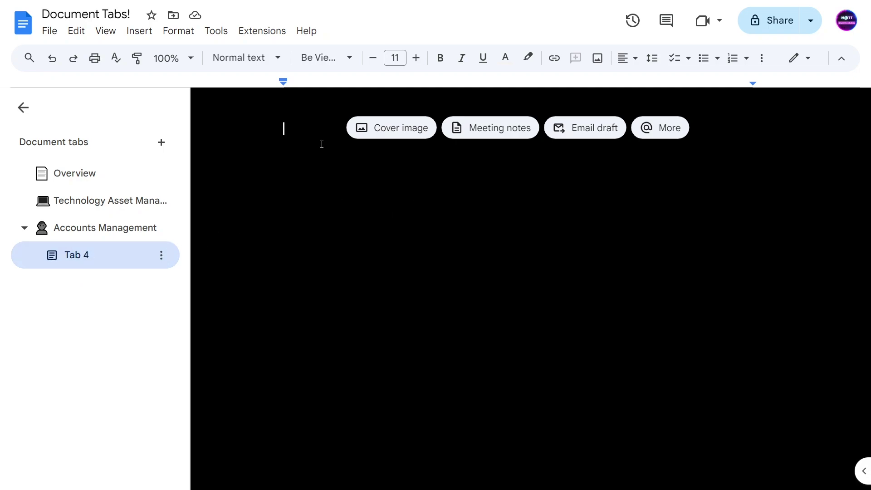
{"action": "left_click", "coordinate": [161, 228]}
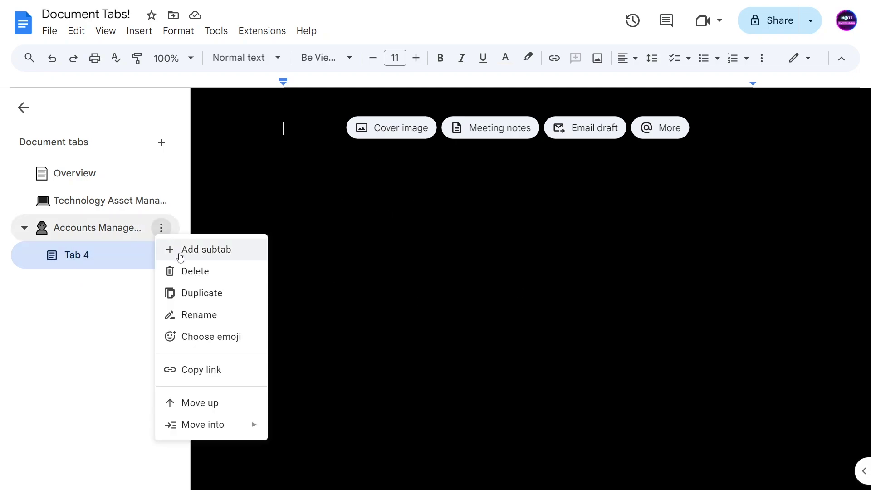
{"action": "left_click", "coordinate": [185, 293]}
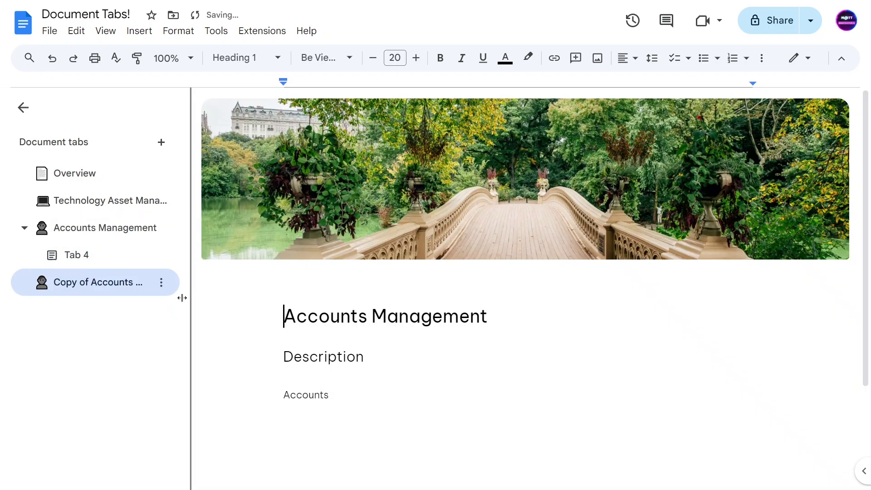
Step: Delete the Tab 4 subtab under Accounts Management and select the copy of the Accounts Management tab
{"action": "left_click", "coordinate": [81, 254]}
{"action": "left_click", "coordinate": [162, 255]}
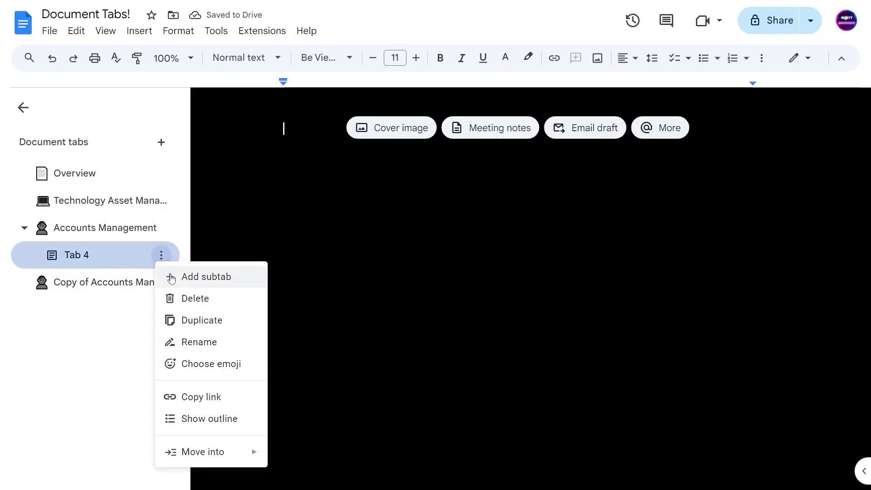
{"action": "left_click", "coordinate": [184, 298]}
{"action": "left_click", "coordinate": [70, 263]}
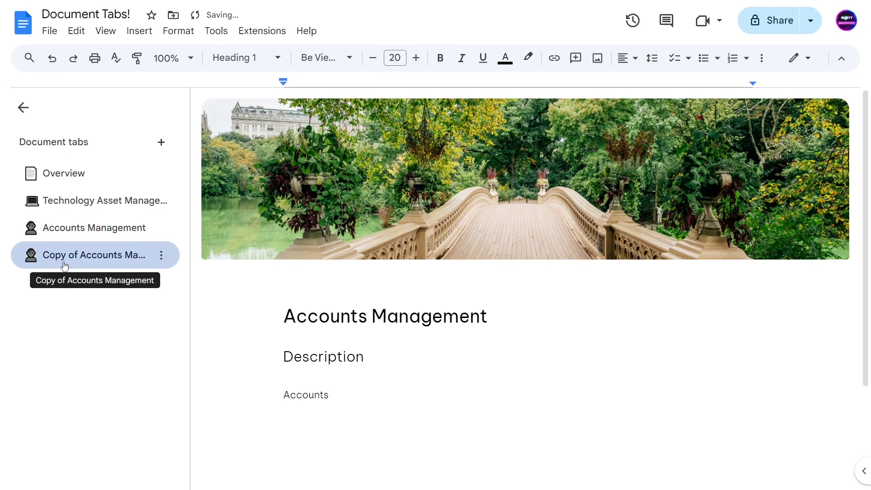
Step: Nest the copied tab under Accounts Management and rename it Account Status
{"action": "left_click_drag", "start_coordinate": [59, 265], "coordinate": [88, 258]}
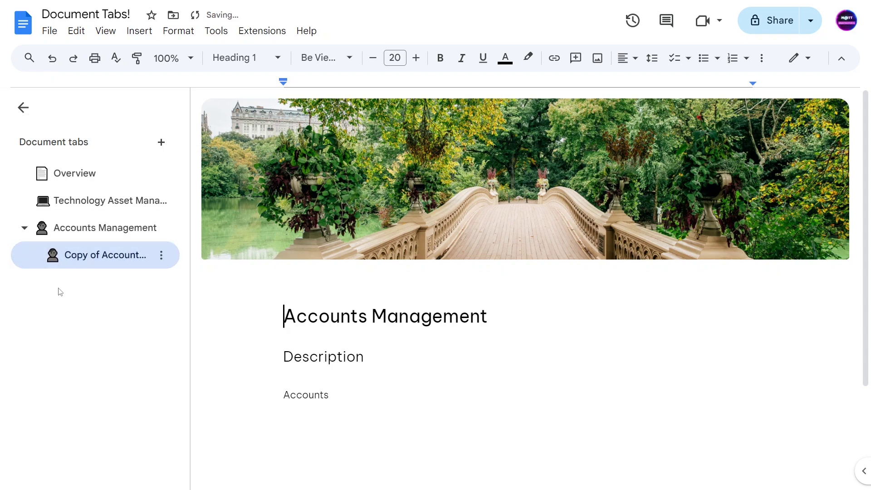
{"action": "double_click", "coordinate": [68, 255]}
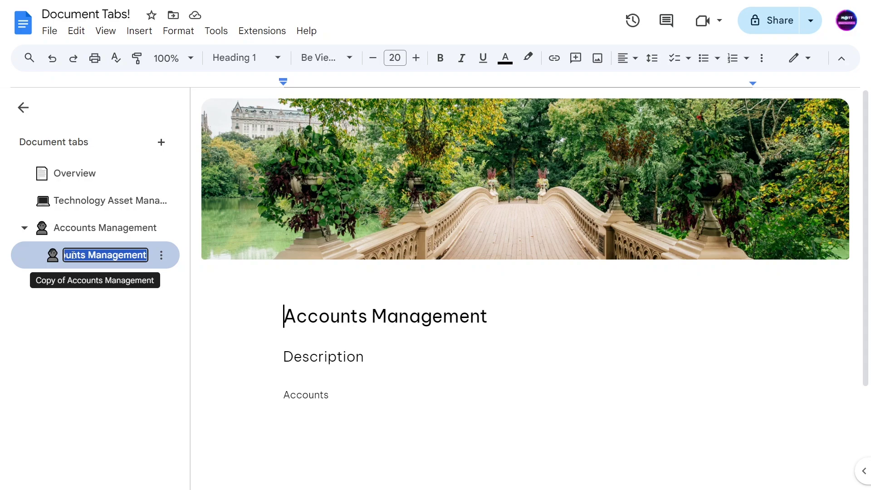
{"action": "type", "text": "Status"}
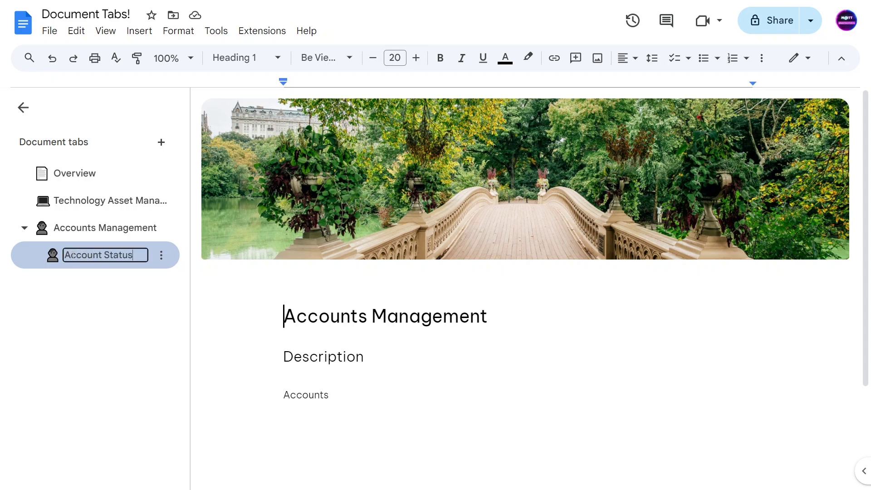
{"action": "key", "text": "Return"}
Step: Clear all body text from the Account Status tab and insert a 4 x 4 table
{"action": "key", "text": "ctrl+a"}
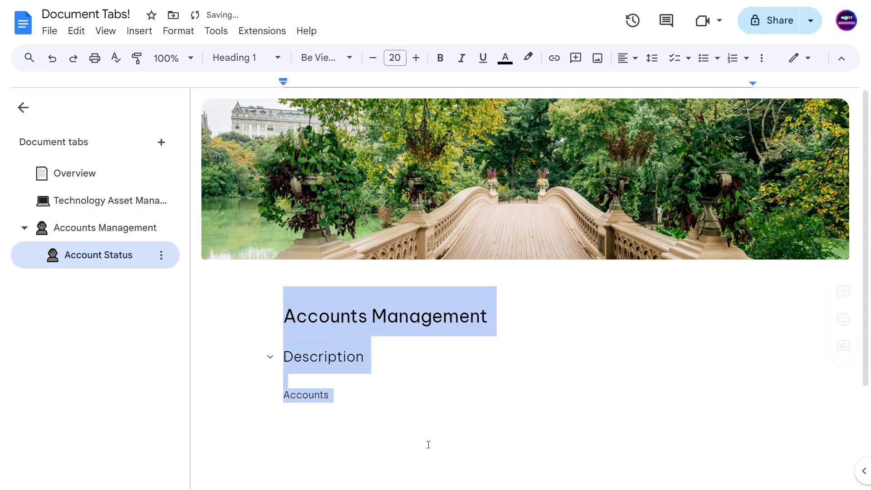
{"action": "key", "text": "BackSpace"}
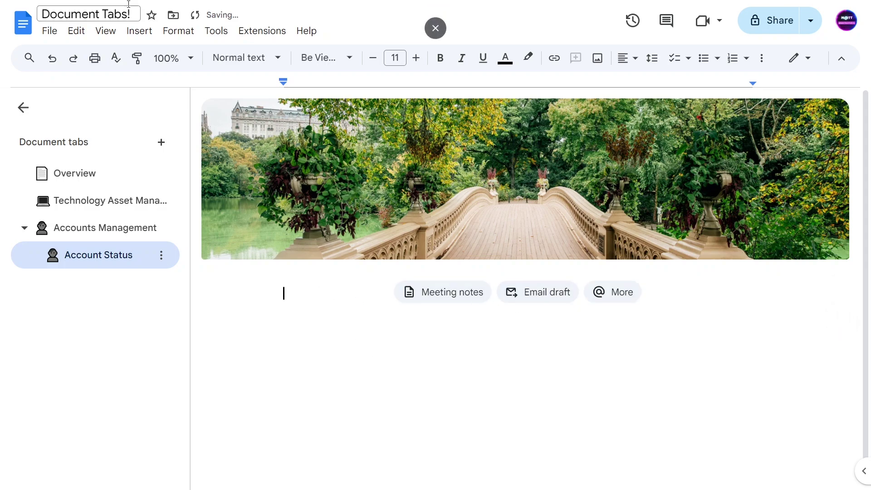
{"action": "left_click", "coordinate": [139, 31]}
{"action": "mouse_move", "coordinate": [313, 76]}
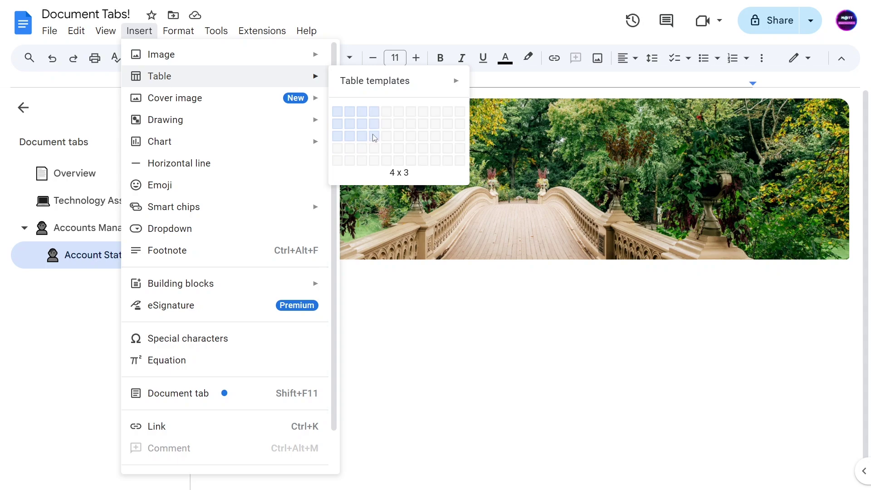
{"action": "left_click", "coordinate": [376, 147]}
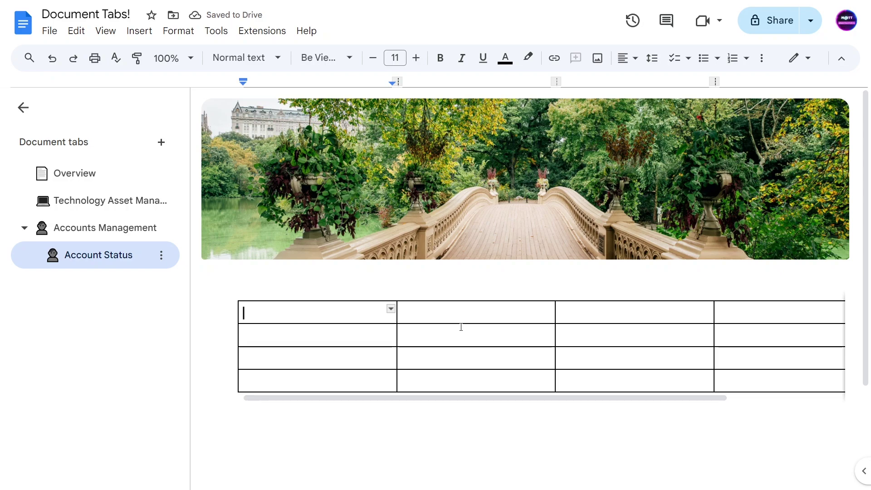
Step: Fill the table's header row with Staff Name, email, status and notes
{"action": "type", "text": "Staff Naem"}
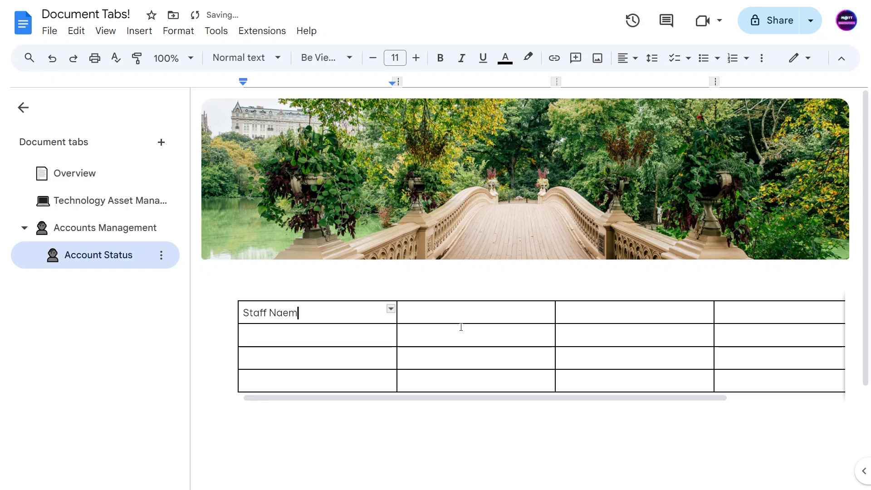
{"action": "key", "text": "BackSpace"}
{"action": "key", "text": "BackSpace"}
{"action": "type", "text": "me"}
{"action": "key", "text": "Tab"}
{"action": "key", "text": "Tab"}
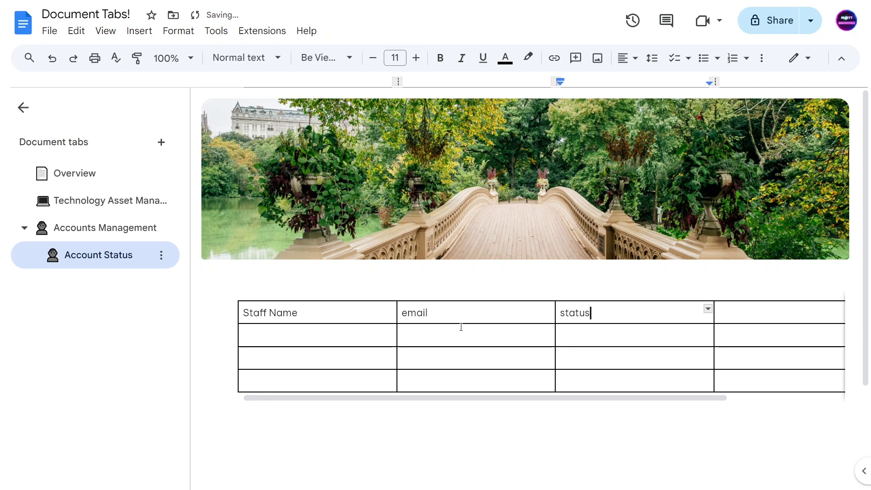
{"action": "key", "text": "Tab"}
{"action": "type", "text": "notes"}
Step: Insert the document's existing Status dropdown into the status cell of the table's second row
{"action": "left_click", "coordinate": [334, 344]}
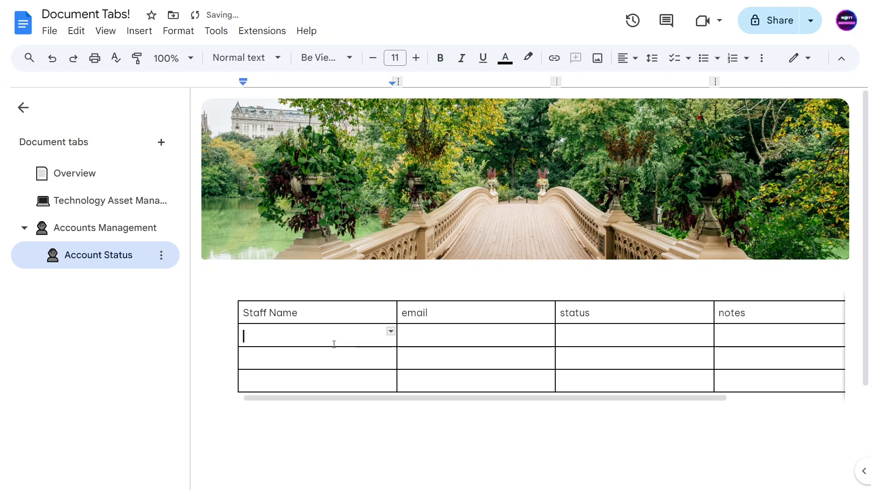
{"action": "left_click", "coordinate": [621, 338]}
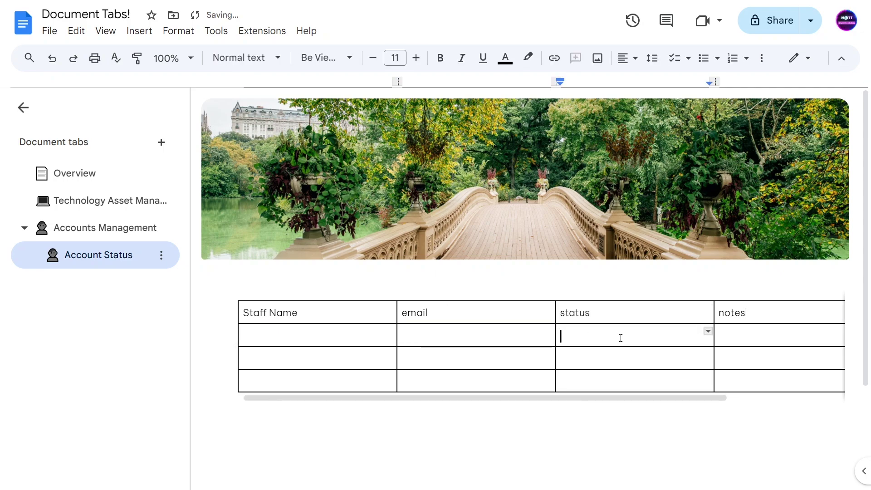
{"action": "left_click", "coordinate": [139, 30]}
{"action": "mouse_move", "coordinate": [166, 88]}
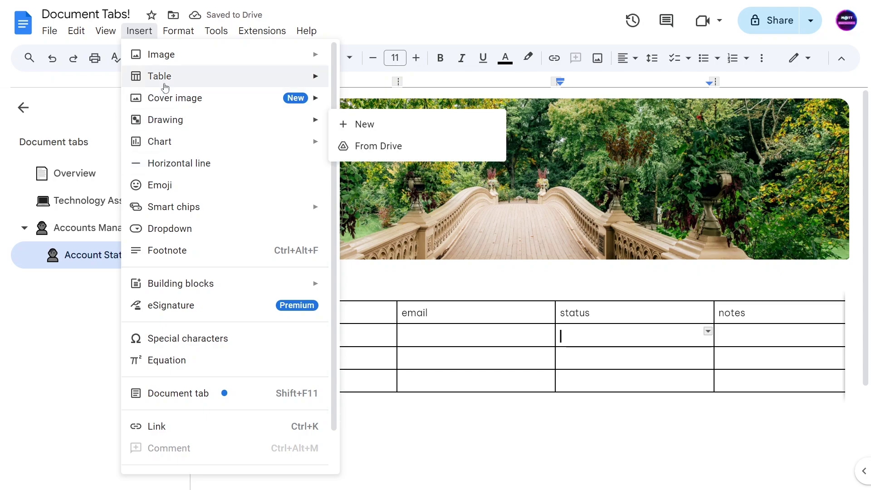
{"action": "left_click", "coordinate": [171, 227]}
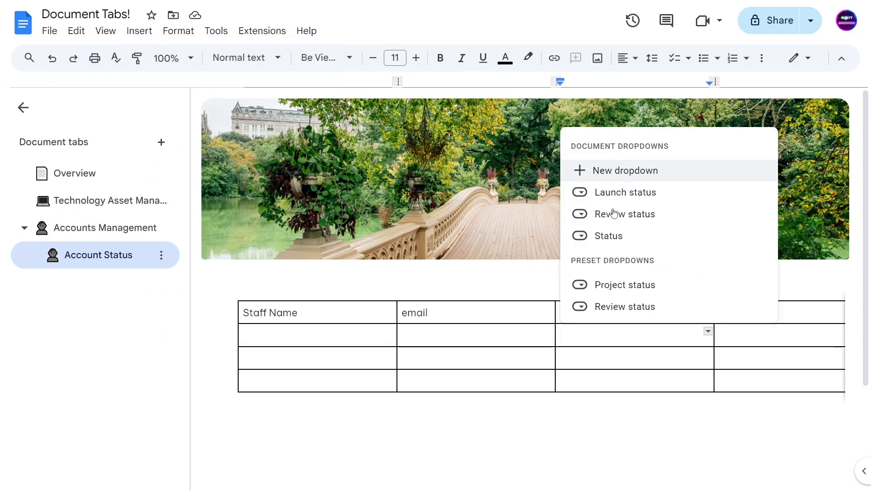
{"action": "left_click", "coordinate": [619, 236]}
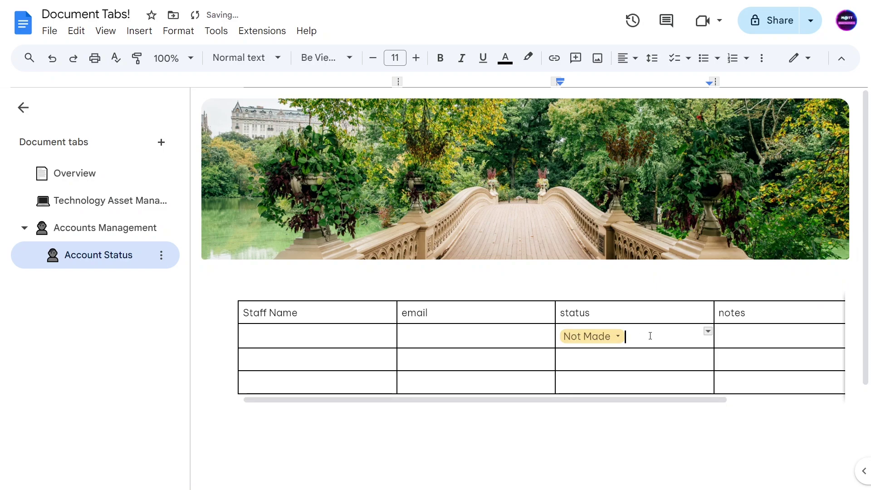
Step: Copy the status dropdown into the two status cells below it and narrow the status column
{"action": "key", "text": "shift+Left"}
{"action": "key", "text": "ctrl+c"}
{"action": "left_click", "coordinate": [672, 363]}
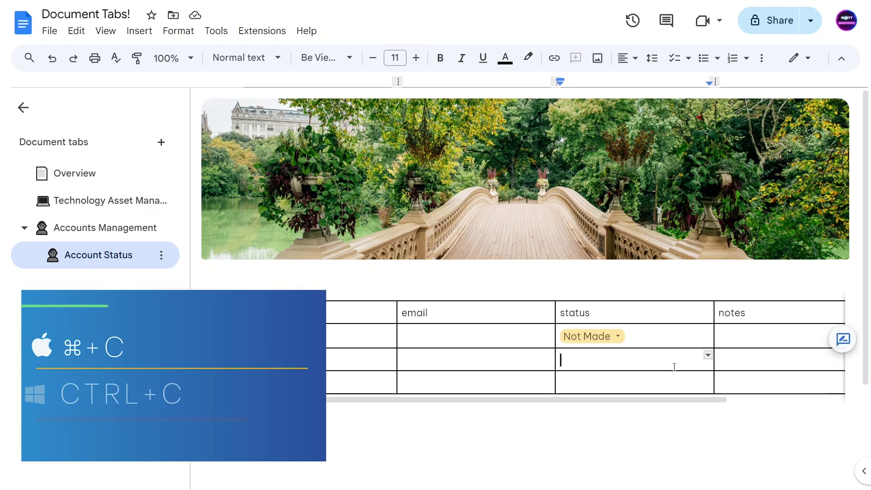
{"action": "key", "text": "ctrl+v"}
{"action": "left_click", "coordinate": [647, 378]}
{"action": "key", "text": "ctrl+v"}
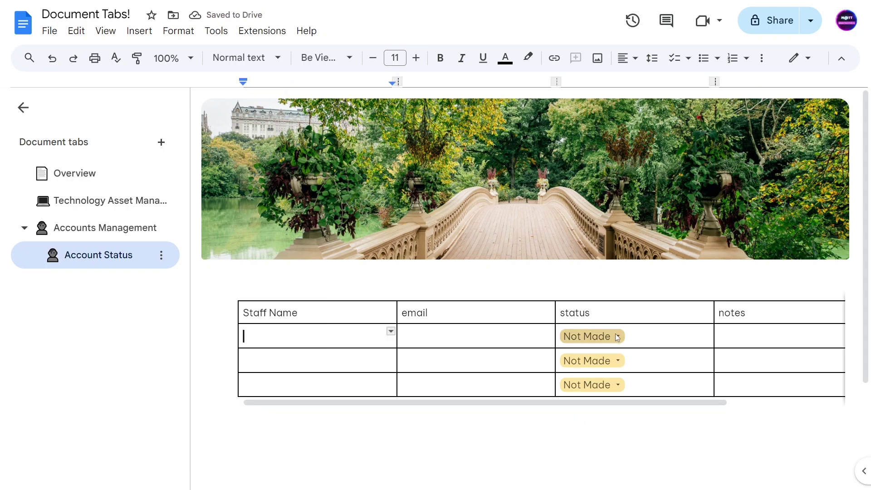
{"action": "left_click_drag", "start_coordinate": [655, 329], "coordinate": [651, 329]}
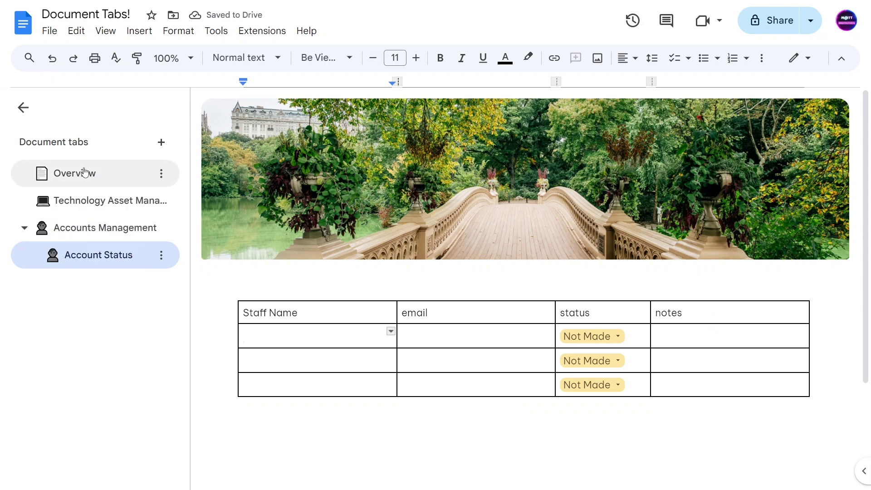
Step: Look through the Technology Asset Management, Accounts Management and Account Status tabs to compare their pages
{"action": "left_click", "coordinate": [78, 207]}
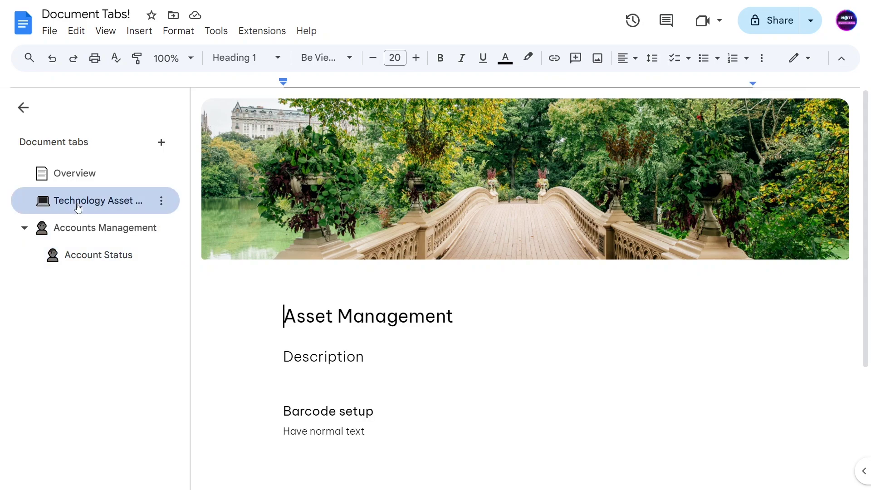
{"action": "left_click", "coordinate": [74, 228]}
{"action": "left_click", "coordinate": [74, 253]}
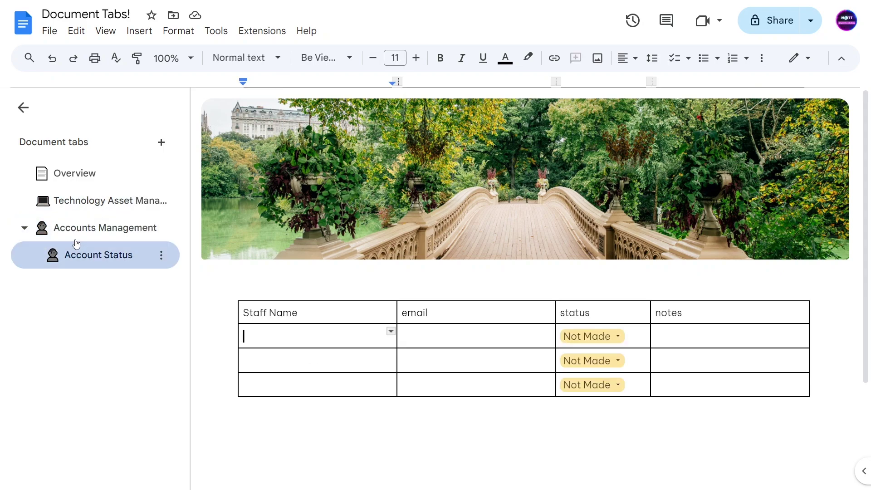
{"action": "left_click", "coordinate": [71, 239]}
Step: Replace the Technology Asset Management tab's cover image with the black-and-white ridged texture stock image
{"action": "left_click", "coordinate": [75, 201]}
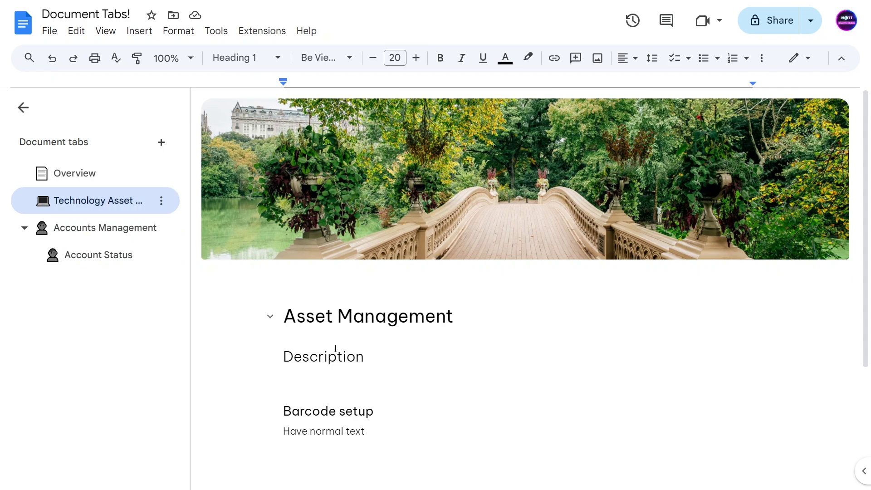
{"action": "left_click", "coordinate": [324, 178]}
{"action": "left_click", "coordinate": [216, 279]}
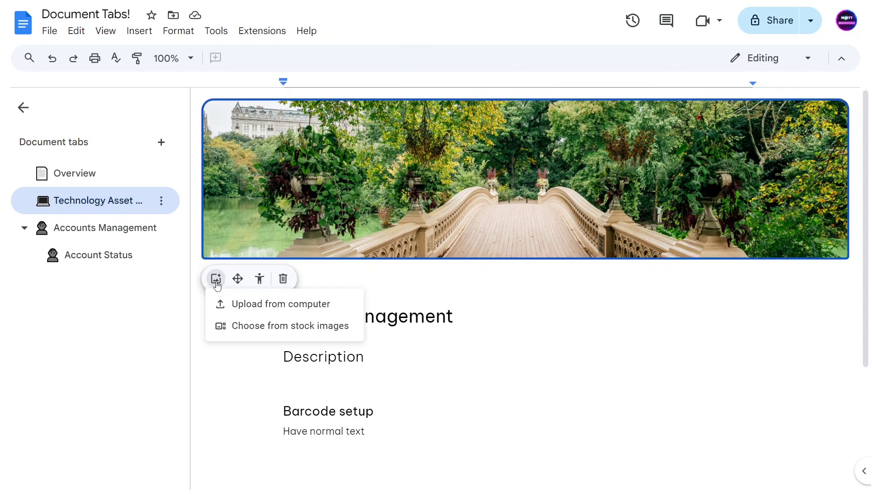
{"action": "left_click", "coordinate": [251, 327]}
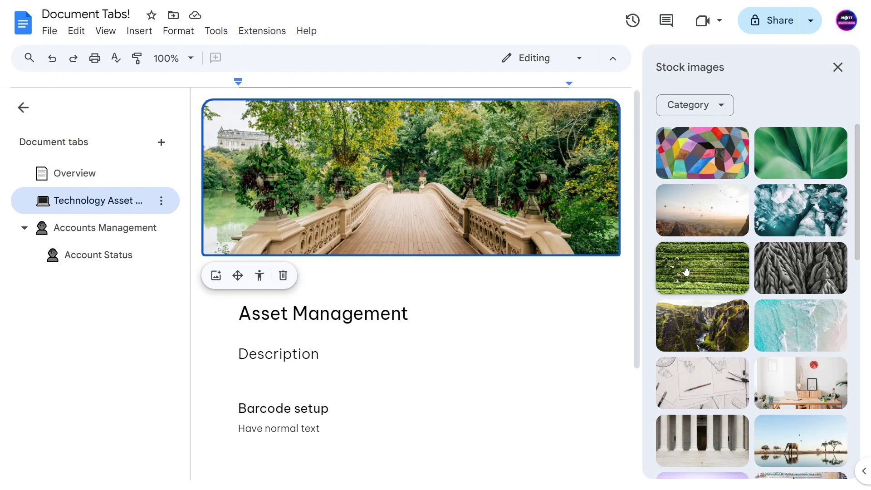
{"action": "left_click", "coordinate": [782, 276]}
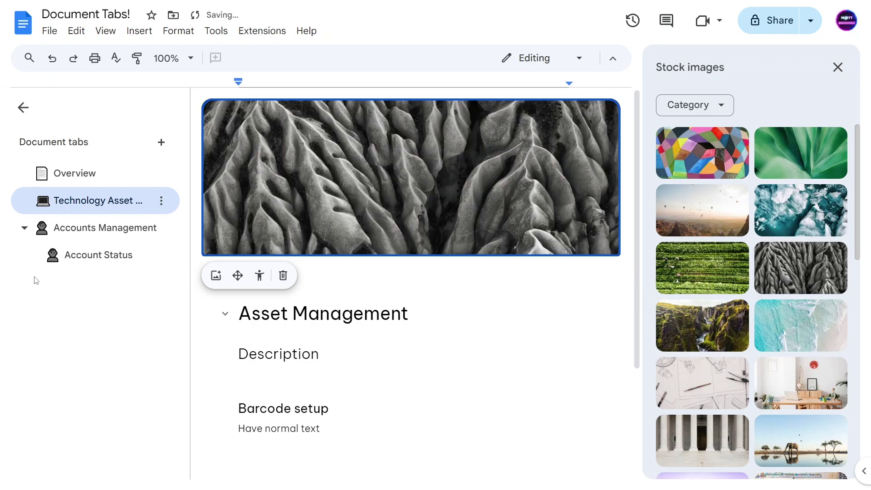
Step: Check the cover images on the Accounts Management and Account Status tabs, and return to the Overview tab
{"action": "left_click", "coordinate": [96, 225]}
{"action": "left_click", "coordinate": [91, 256]}
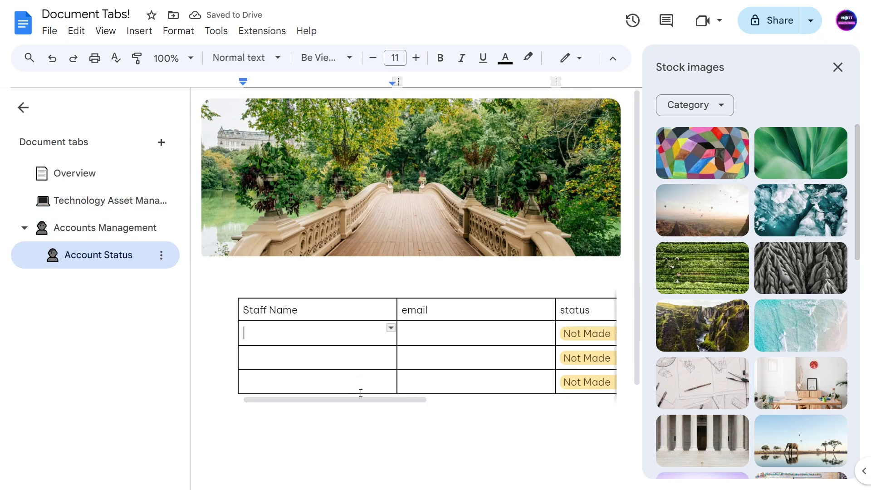
{"action": "left_click", "coordinate": [93, 177]}
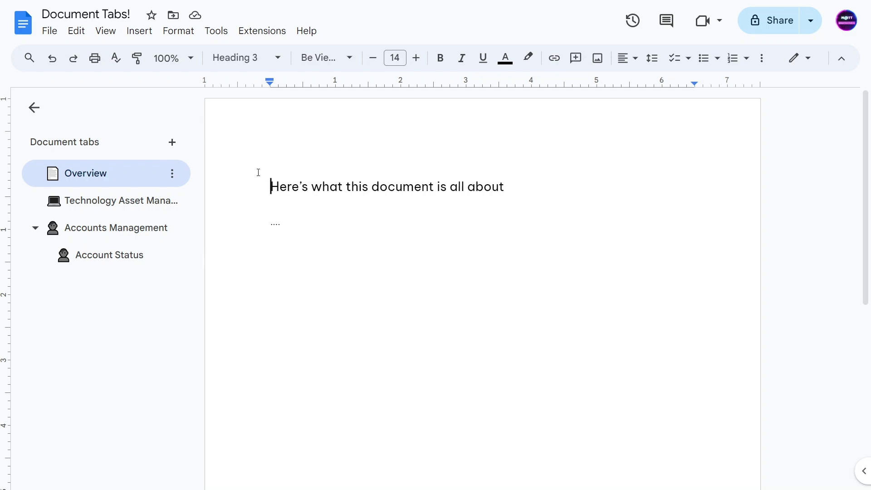
Step: Add a Heading 1 line reading "Overview" above the existing text on the Overview tab
{"action": "left_click", "coordinate": [109, 170]}
{"action": "key", "text": "Return"}
{"action": "key", "text": "ctrl+alt+1"}
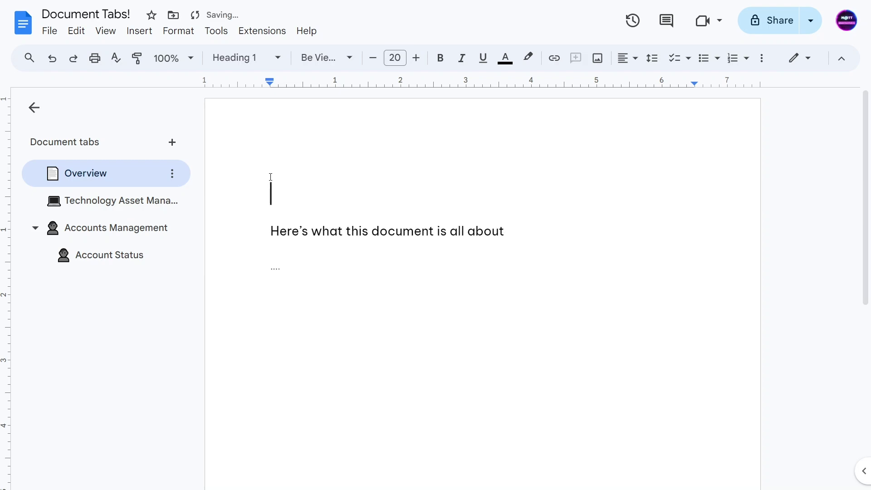
{"action": "type", "text": "Overview"}
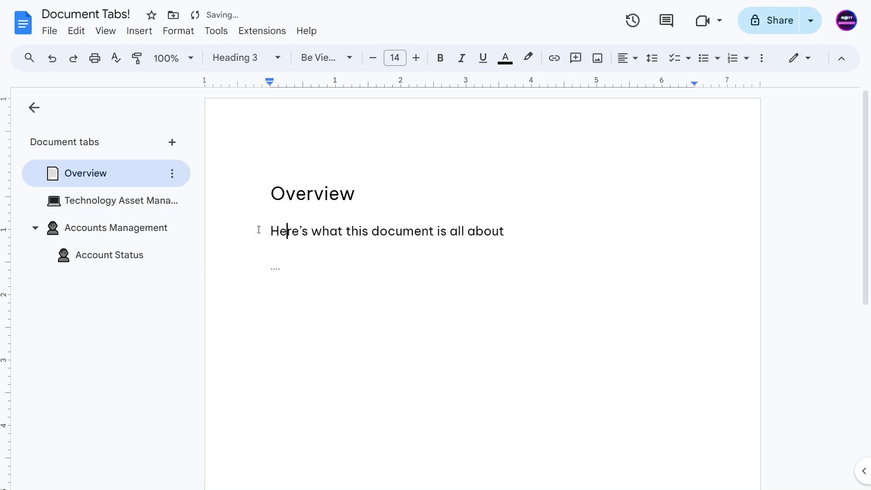
Step: Add a "Description" heading below Overview and set the "Here's what this document is all about" line to Normal text
{"action": "left_click", "coordinate": [259, 230]}
{"action": "key", "text": "Return"}
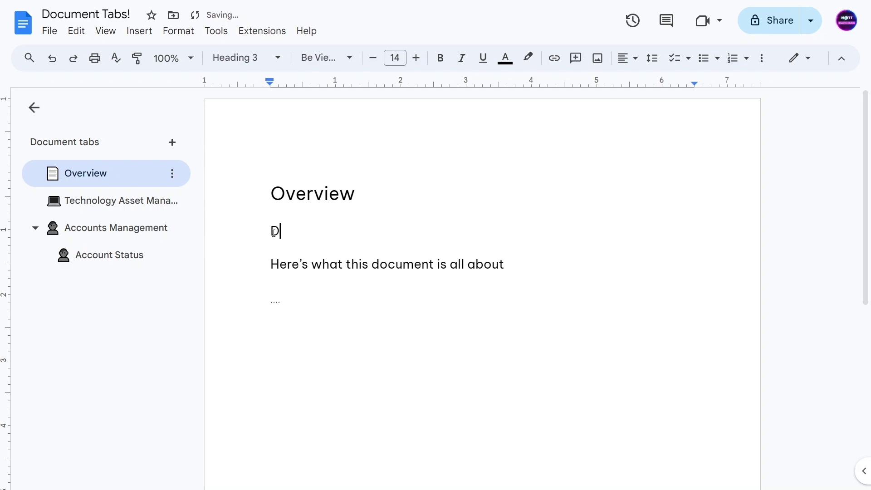
{"action": "triple_click", "coordinate": [275, 258]}
{"action": "key", "text": "ctrl+alt+0"}
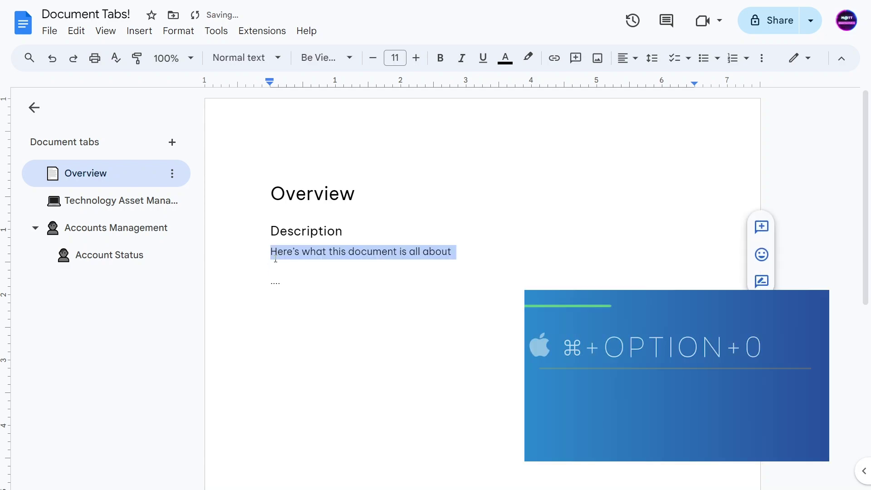
Step: Add the line "Table of contents:" below the Overview text and insert a table of contents with page numbers under it
{"action": "left_click", "coordinate": [319, 277]}
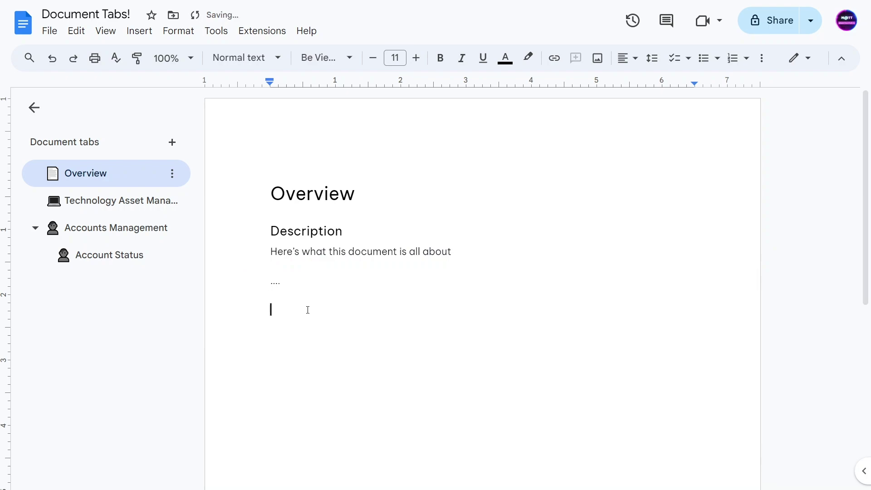
{"action": "type", "text": "Table of contents:"}
{"action": "key", "text": "Return"}
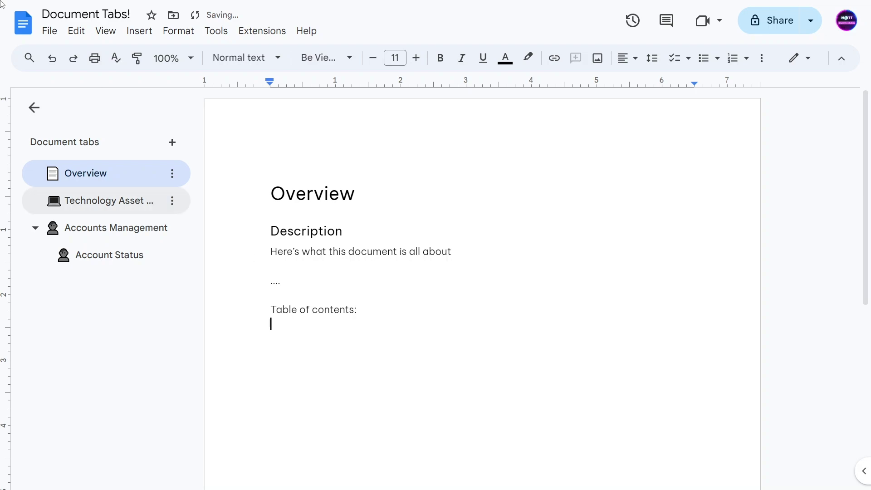
{"action": "left_click", "coordinate": [138, 30]}
{"action": "scroll", "coordinate": [168, 427], "scroll_direction": "down", "scroll_amount": 3}
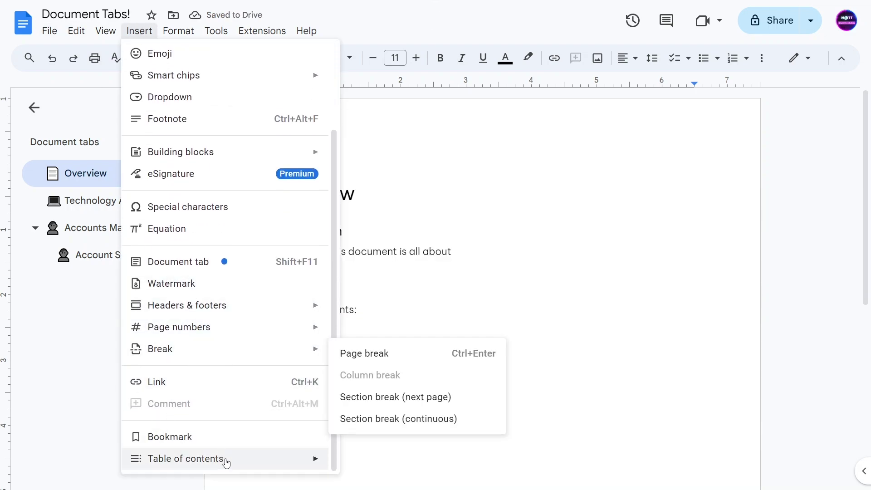
{"action": "mouse_move", "coordinate": [230, 463]}
{"action": "left_click", "coordinate": [362, 432]}
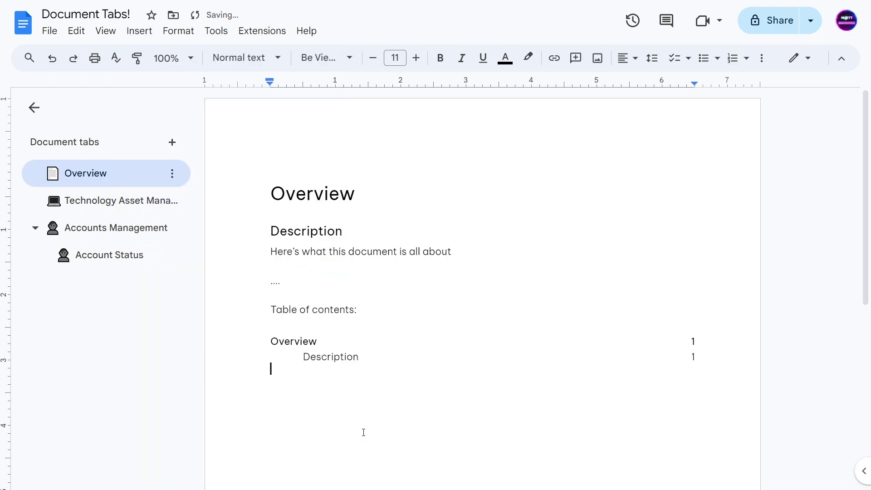
Step: Examine the Overview and Description entries in the table of contents against their headings, and open the Technology Asset Management tab
{"action": "left_click", "coordinate": [288, 353]}
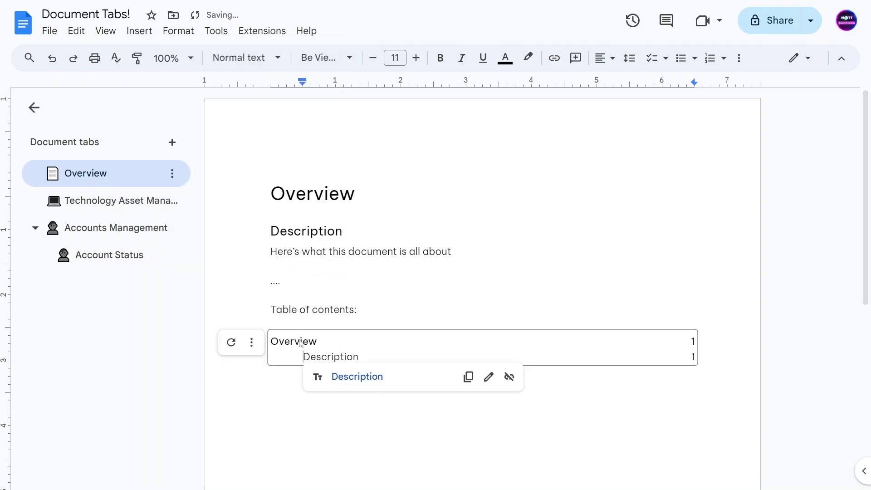
{"action": "left_click", "coordinate": [300, 344]}
{"action": "left_click", "coordinate": [288, 230]}
{"action": "left_click", "coordinate": [332, 358]}
{"action": "left_click", "coordinate": [312, 193]}
{"action": "left_click", "coordinate": [105, 200]}
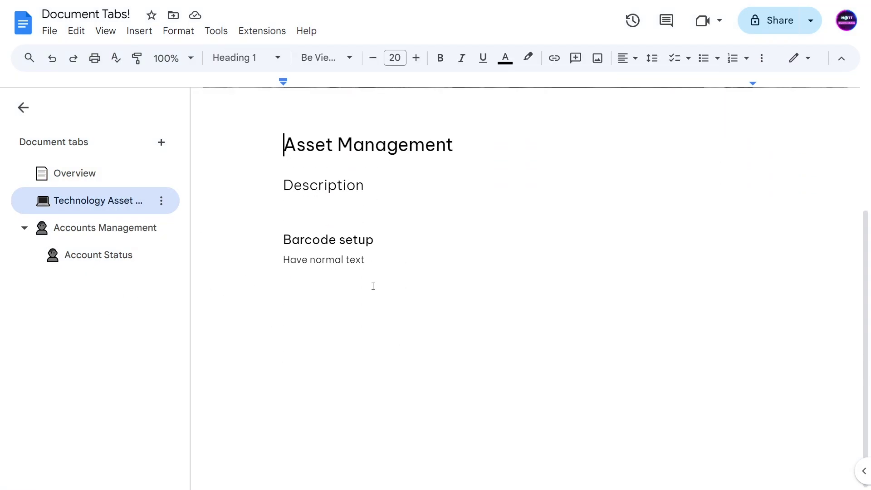
Step: Insert a table of contents with blue links below the text on the Technology Asset Management tab
{"action": "left_click", "coordinate": [130, 32]}
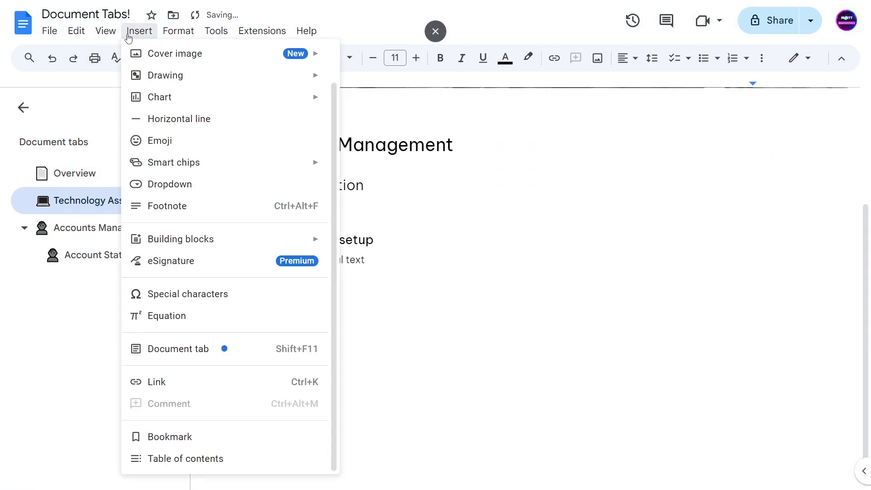
{"action": "left_click", "coordinate": [184, 459]}
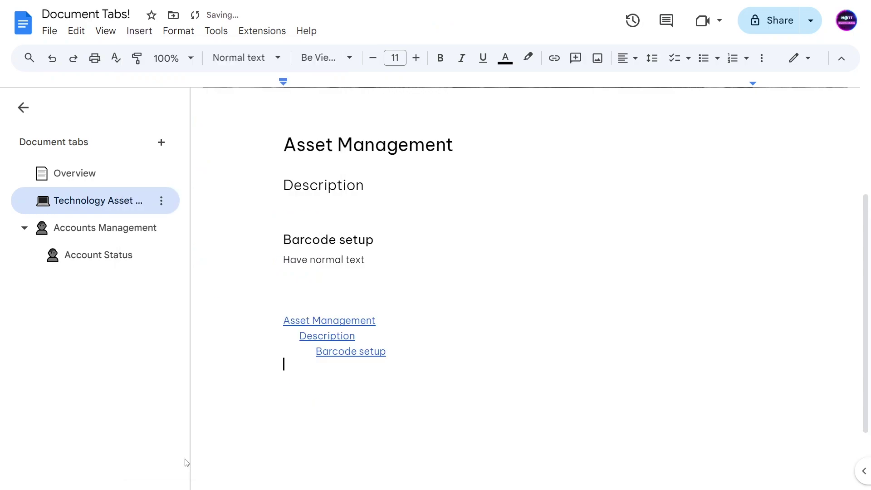
{"action": "scroll", "coordinate": [428, 316], "scroll_direction": "down", "scroll_amount": 2}
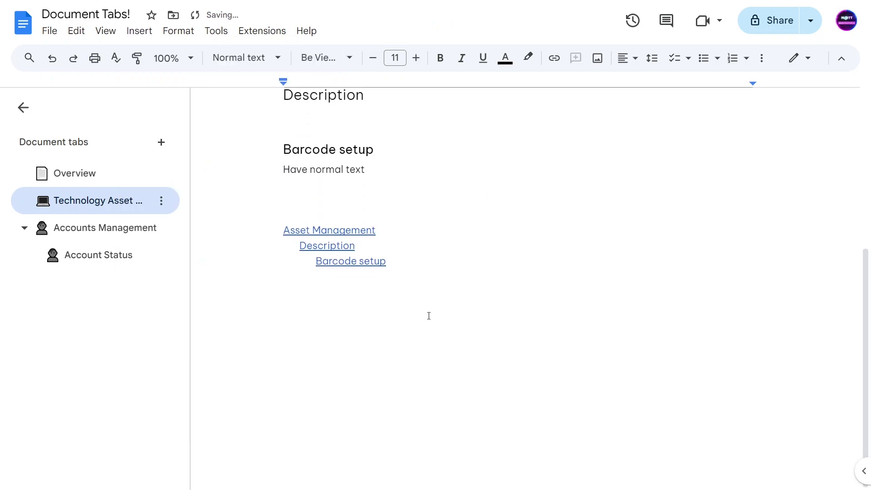
{"action": "scroll", "coordinate": [345, 243], "scroll_direction": "up", "scroll_amount": 3}
Step: Copy the Technology Asset Management tab's table of contents entries and paste them below the table of contents on the Overview tab
{"action": "left_click", "coordinate": [82, 177]}
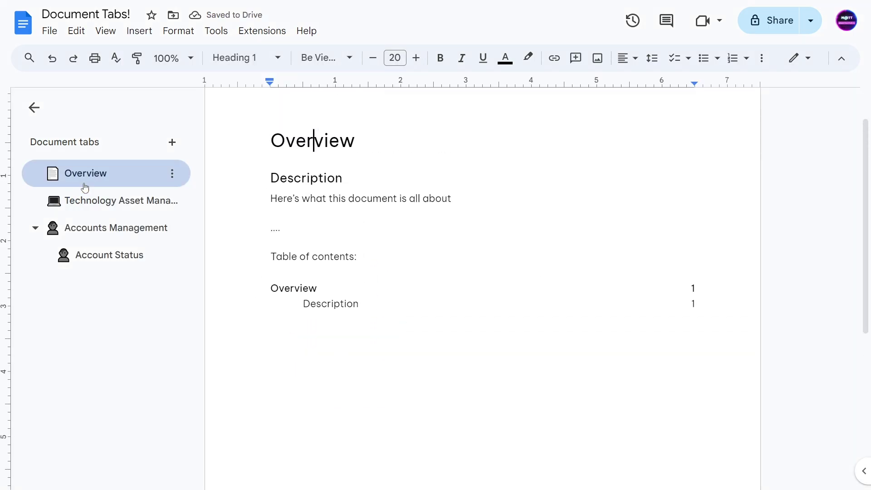
{"action": "scroll", "coordinate": [375, 301], "scroll_direction": "down", "scroll_amount": 1}
{"action": "scroll", "coordinate": [379, 323], "scroll_direction": "up", "scroll_amount": 1}
{"action": "scroll", "coordinate": [379, 322], "scroll_direction": "up", "scroll_amount": 1}
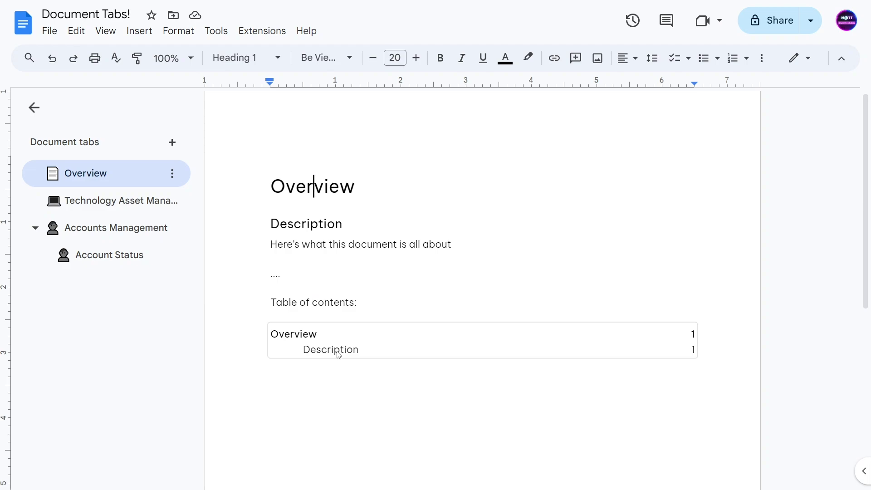
{"action": "left_click", "coordinate": [97, 200]}
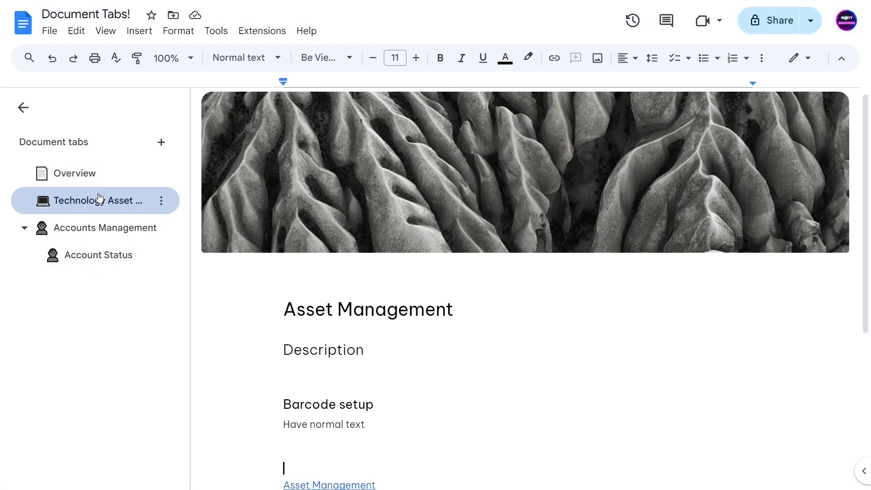
{"action": "scroll", "coordinate": [475, 354], "scroll_direction": "down", "scroll_amount": 5}
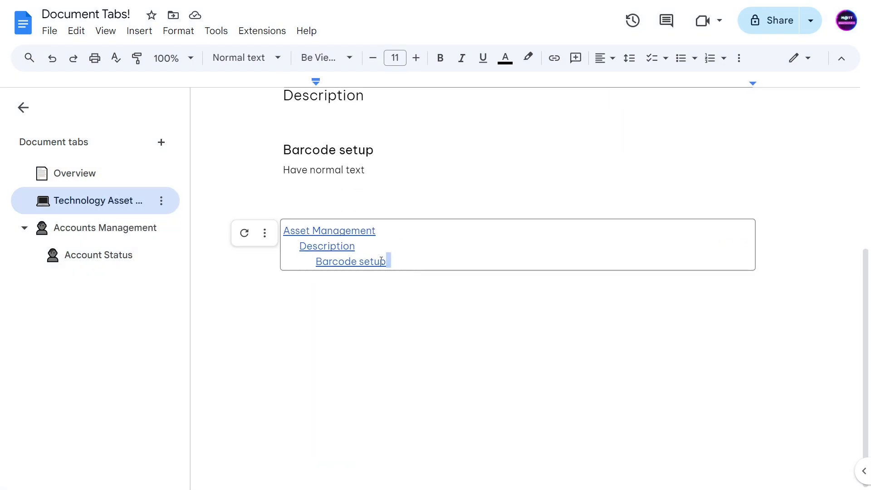
{"action": "left_click_drag", "start_coordinate": [386, 262], "coordinate": [279, 235]}
{"action": "key", "text": "ctrl+c"}
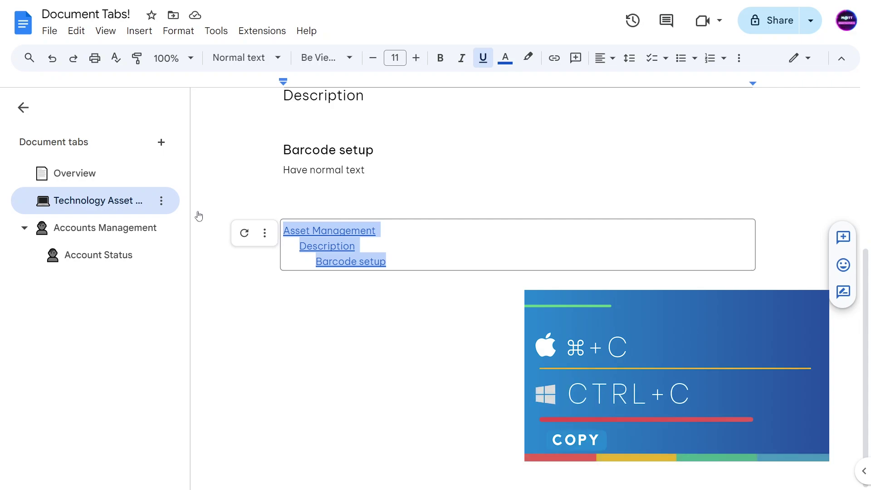
{"action": "left_click", "coordinate": [56, 173]}
{"action": "key", "text": "ctrl+v"}
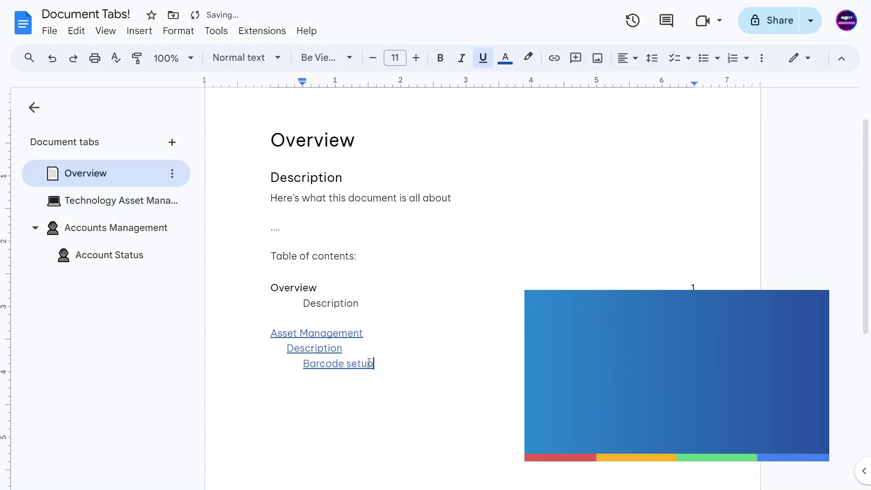
Step: Add an empty line between the Overview table of contents and the pasted Asset Management links
{"action": "left_click", "coordinate": [294, 333]}
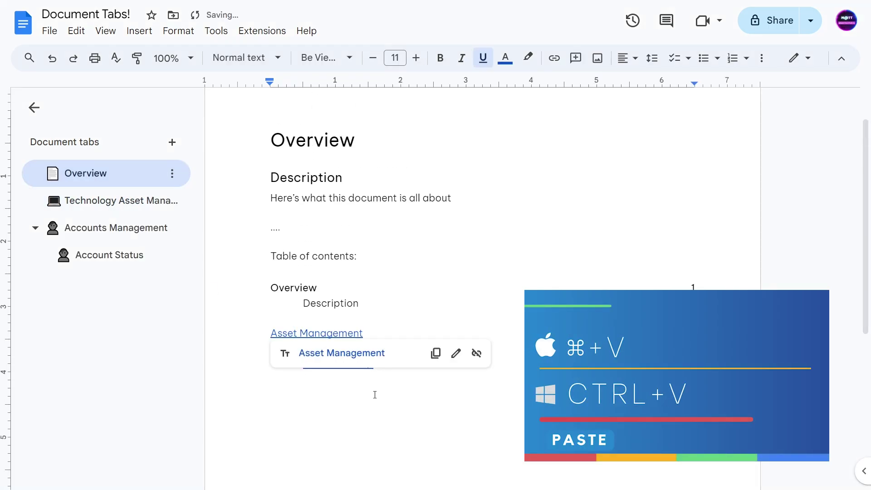
{"action": "key", "text": "Down"}
{"action": "key", "text": "Down"}
{"action": "key", "text": "Up"}
{"action": "key", "text": "Up"}
{"action": "key", "text": "Up"}
{"action": "key", "text": "Up"}
{"action": "key", "text": "Return"}
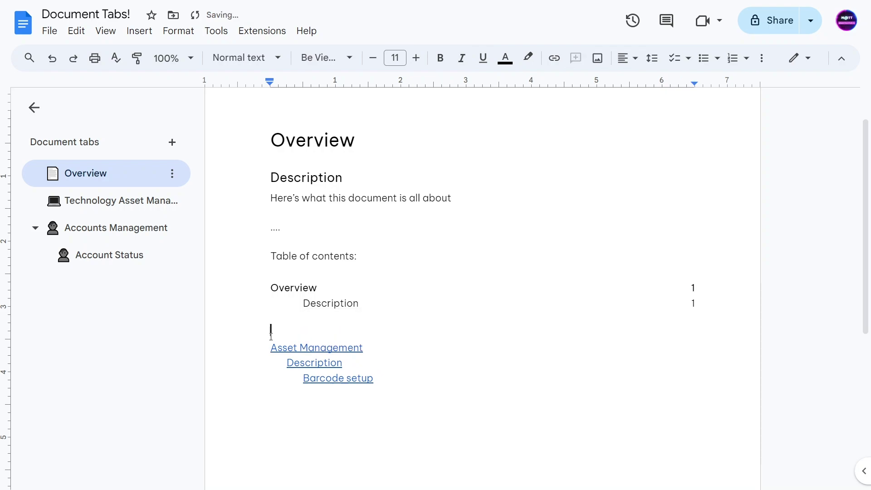
{"action": "key", "text": "Down"}
{"action": "key", "text": "Up"}
{"action": "key", "text": "Up"}
{"action": "key", "text": "Down"}
{"action": "left_click", "coordinate": [290, 304]}
{"action": "left_click", "coordinate": [231, 290]}
{"action": "key", "text": "Down"}
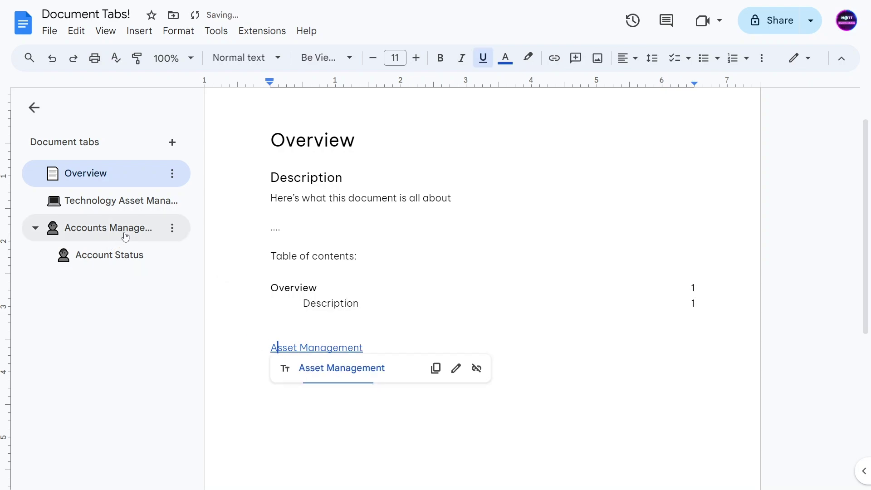
Step: Add a Heading 2 line reading "Device Setup" below "Have normal text" on the Technology Asset Management tab
{"action": "left_click", "coordinate": [116, 202]}
{"action": "left_click", "coordinate": [407, 383]}
{"action": "key", "text": "Down"}
{"action": "key", "text": "Return"}
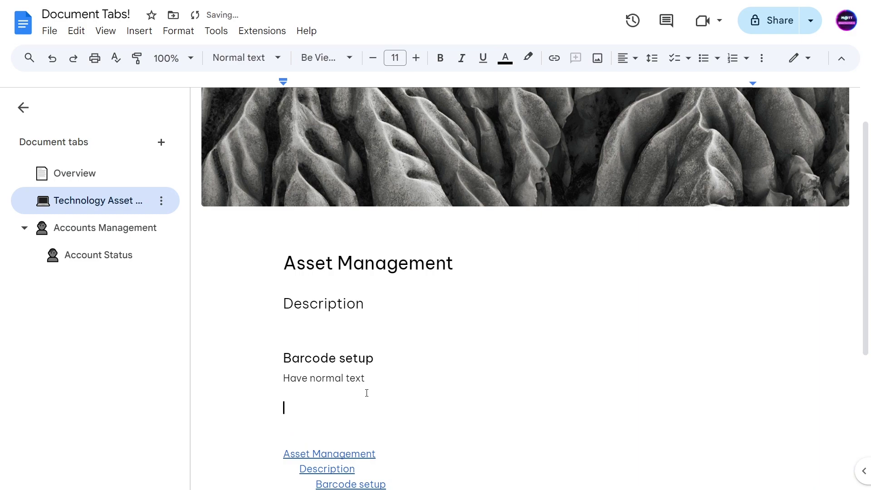
{"action": "key", "text": "ctrl+alt+2"}
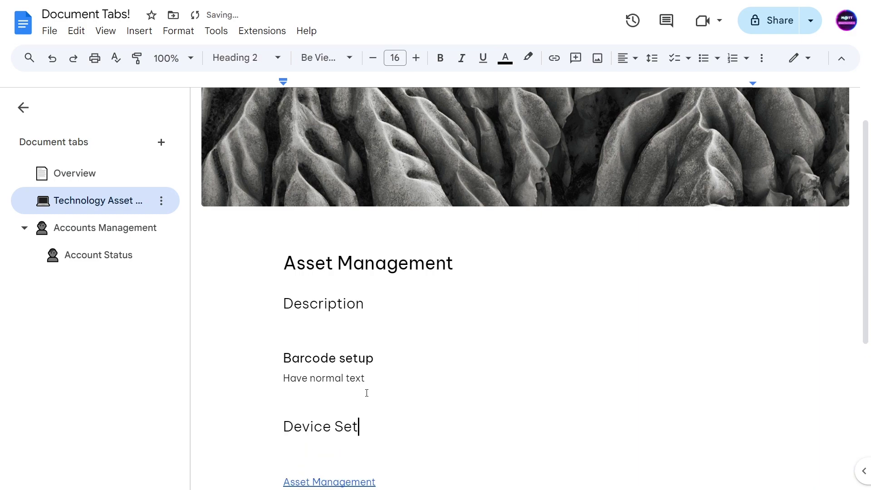
{"action": "left_click", "coordinate": [364, 395]}
Step: Update the table of contents on the Technology Asset Management tab and copy it together with its surrounding empty lines
{"action": "scroll", "coordinate": [350, 396], "scroll_direction": "down", "scroll_amount": 4}
{"action": "left_click", "coordinate": [298, 296]}
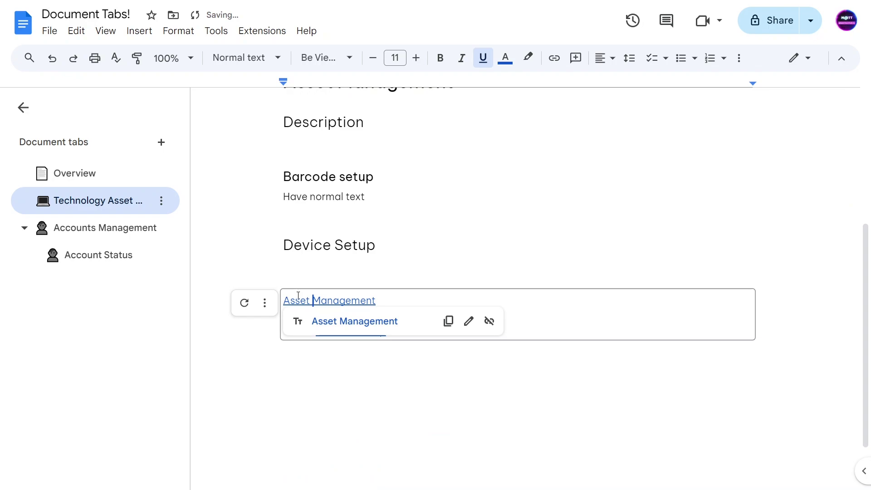
{"action": "left_click", "coordinate": [248, 304]}
{"action": "scroll", "coordinate": [249, 370], "scroll_direction": "down", "scroll_amount": 1}
{"action": "left_click_drag", "start_coordinate": [285, 247], "coordinate": [300, 324]}
{"action": "key", "text": "ctrl+c"}
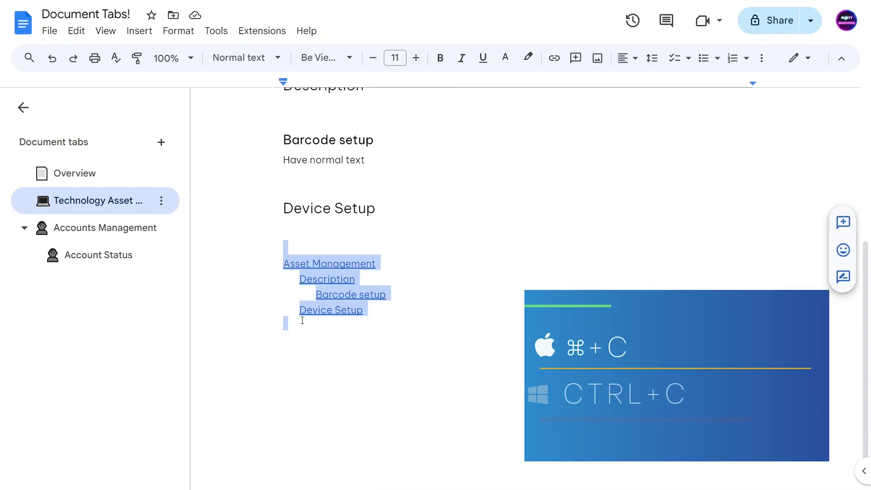
Step: Paste the copied table of contents on the Overview tab, below the earlier pasted Asset Management links
{"action": "left_click", "coordinate": [68, 179]}
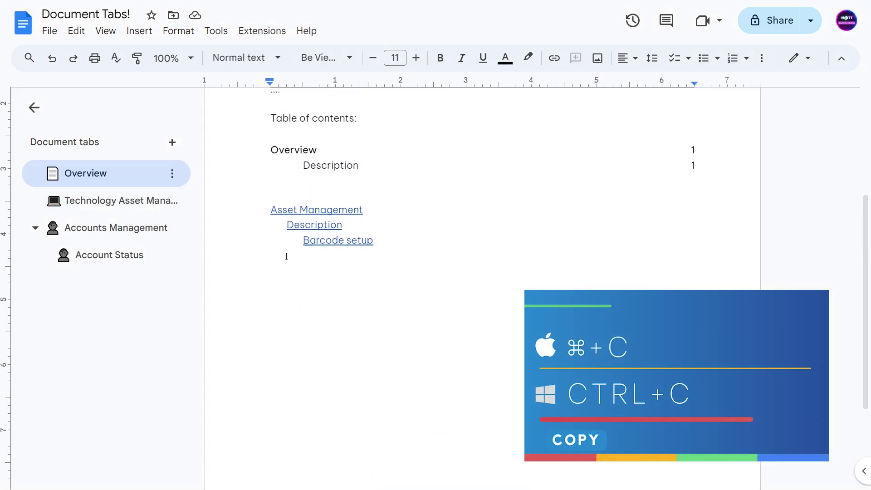
{"action": "scroll", "coordinate": [287, 256], "scroll_direction": "up", "scroll_amount": 1}
{"action": "left_click", "coordinate": [305, 220]}
{"action": "left_click", "coordinate": [387, 296]}
{"action": "left_click", "coordinate": [378, 221]}
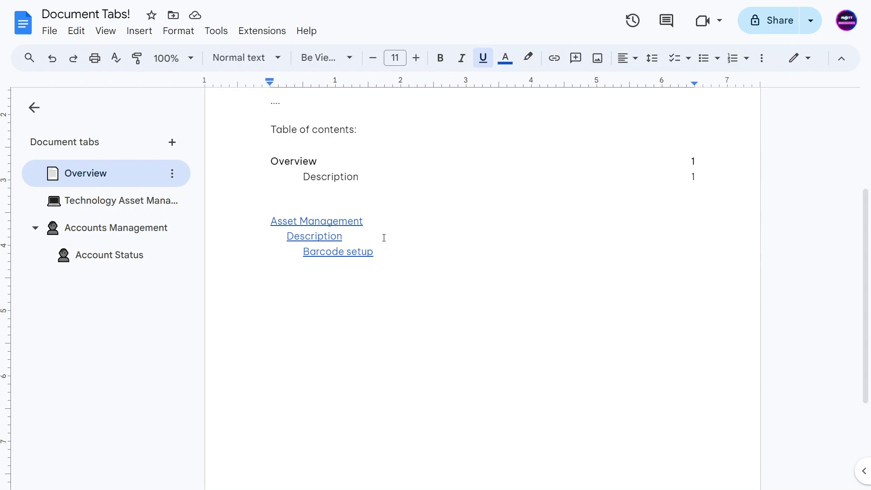
{"action": "left_click", "coordinate": [384, 238]}
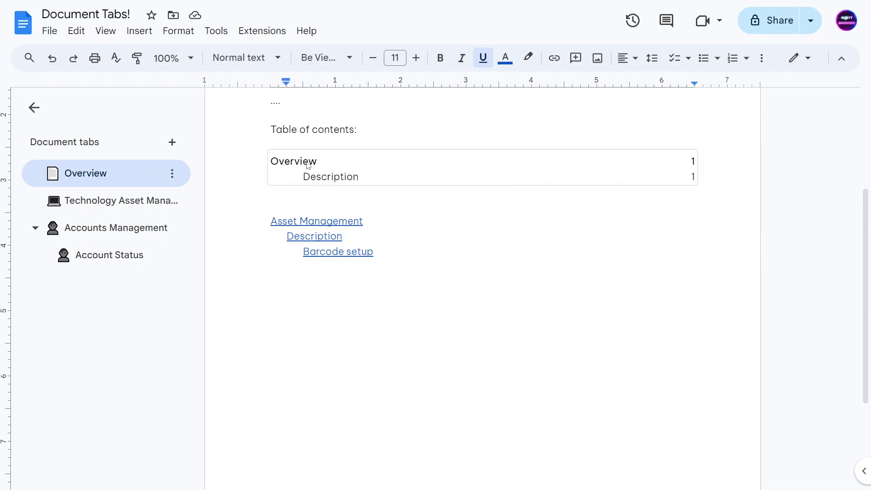
{"action": "left_click", "coordinate": [381, 276]}
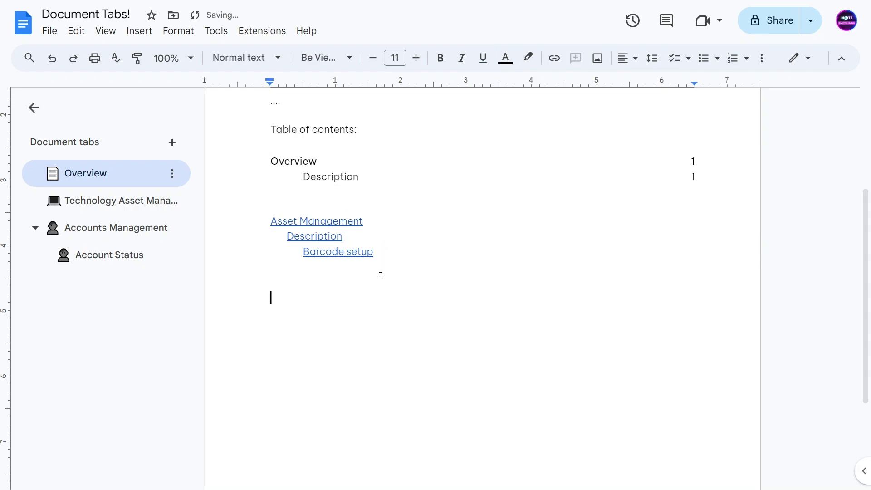
{"action": "key", "text": "ctrl+v"}
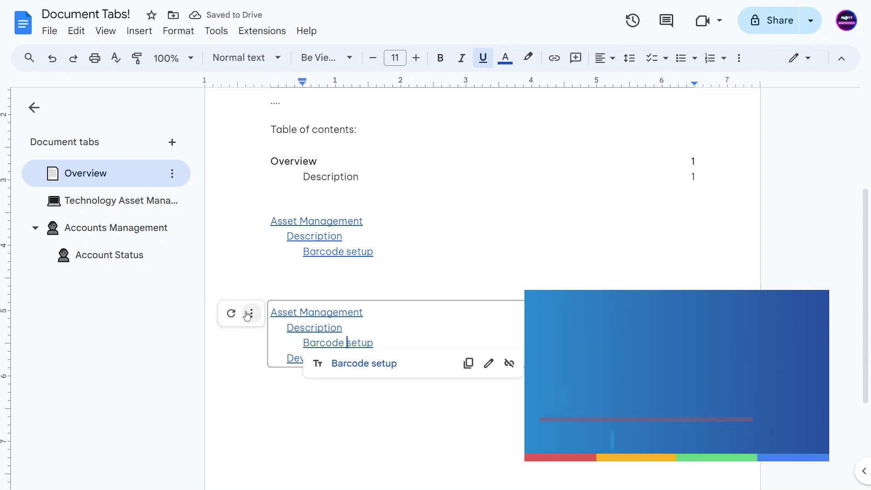
Step: Update the newly pasted table of contents on the Overview tab and review its formatting and heading level options
{"action": "left_click", "coordinate": [232, 314]}
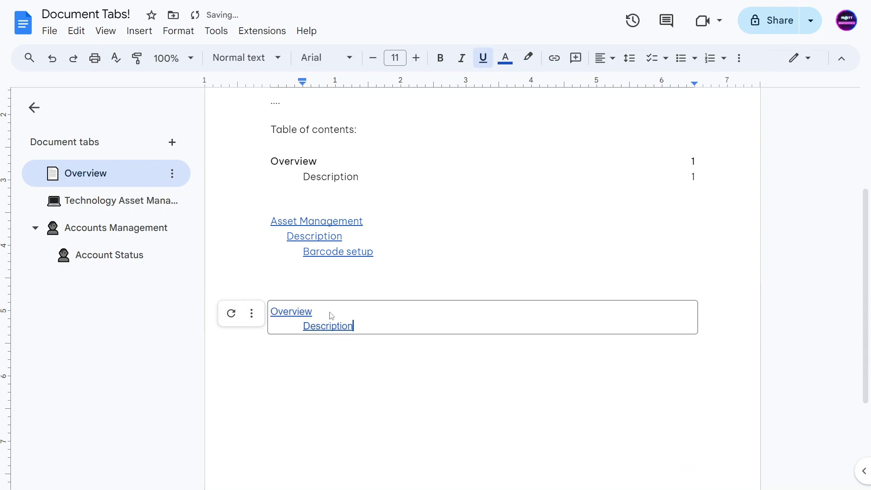
{"action": "left_click", "coordinate": [251, 314]}
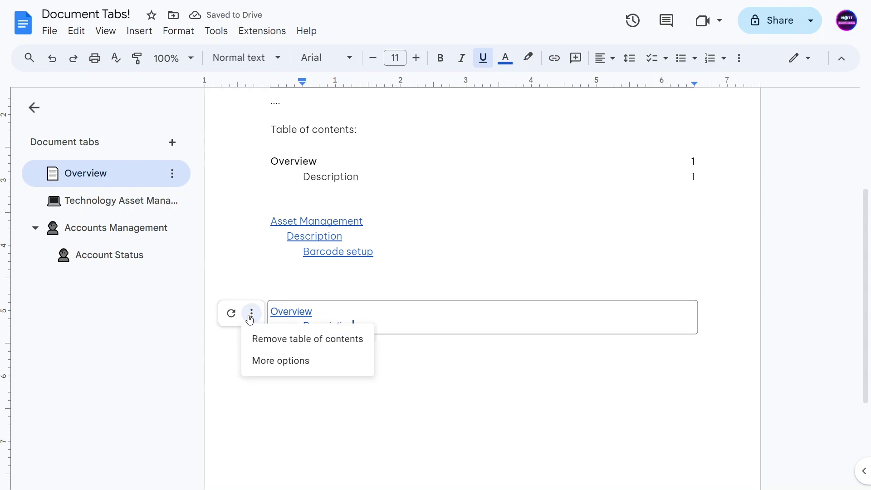
{"action": "left_click", "coordinate": [280, 360]}
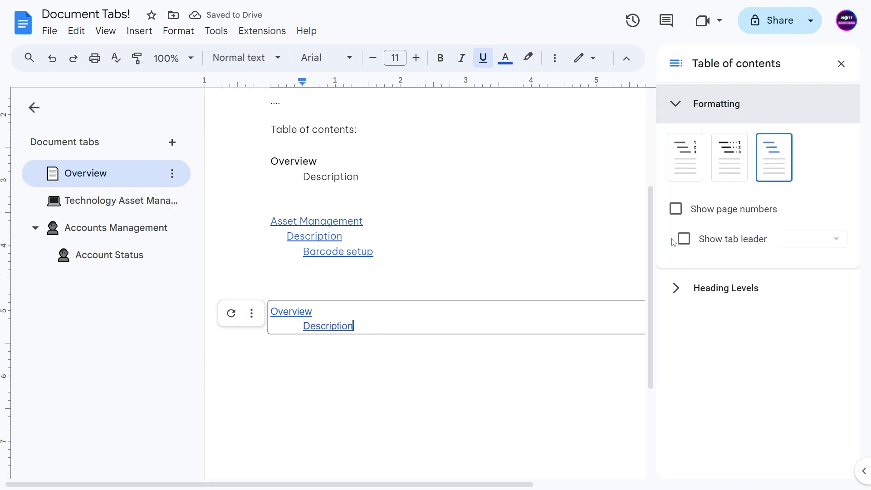
{"action": "left_click", "coordinate": [675, 295]}
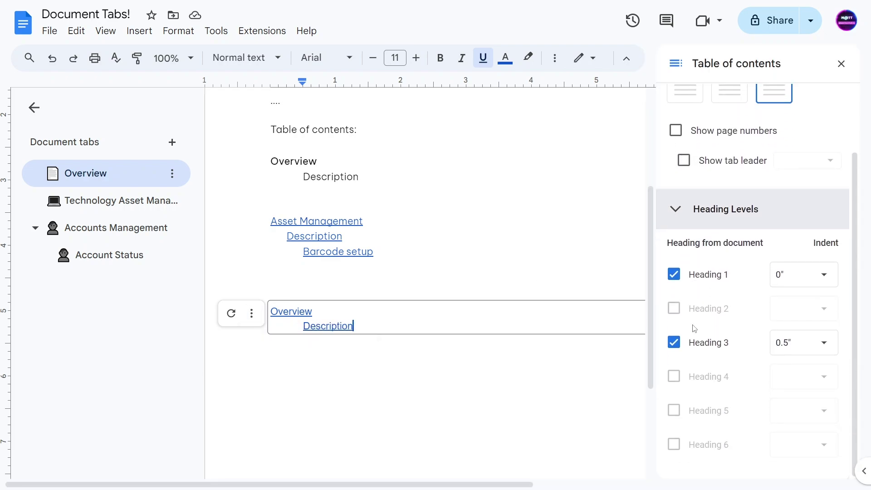
{"action": "scroll", "coordinate": [672, 272], "scroll_direction": "up", "scroll_amount": 2}
{"action": "left_click", "coordinate": [679, 286]}
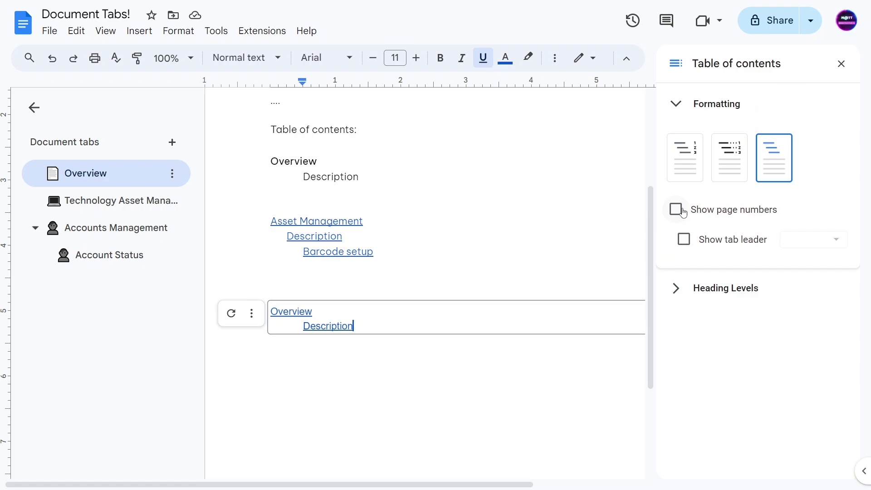
Step: Show page numbers in the pasted table of contents, trying dashed and dotted tab leaders before leaving the leader off
{"action": "left_click", "coordinate": [684, 240]}
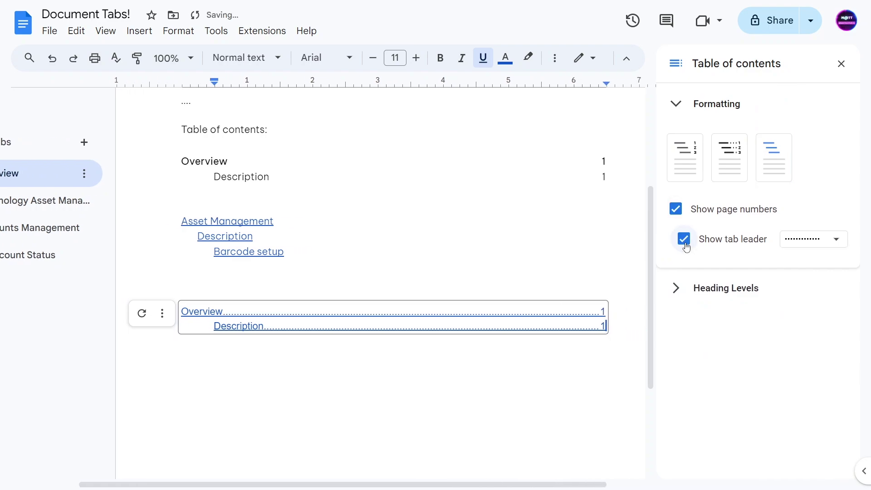
{"action": "left_click", "coordinate": [831, 243]}
{"action": "left_click", "coordinate": [812, 262]}
{"action": "left_click", "coordinate": [794, 240]}
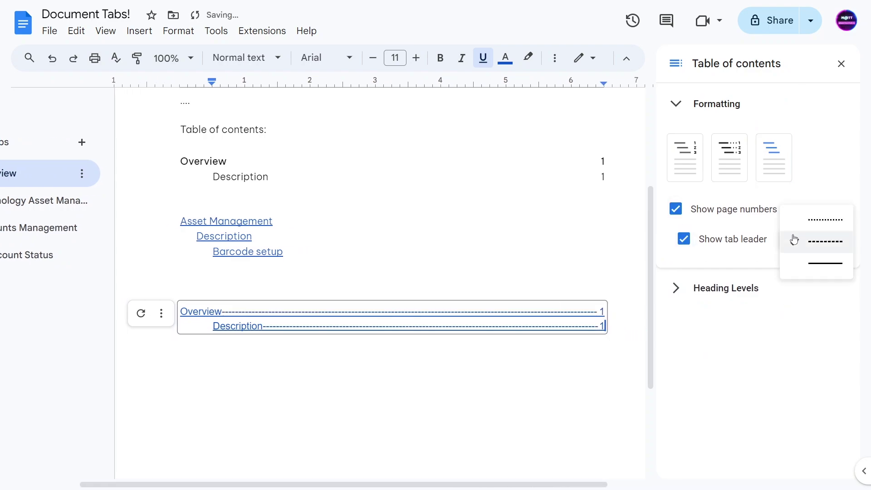
{"action": "left_click", "coordinate": [803, 219]}
{"action": "double_click", "coordinate": [677, 213]}
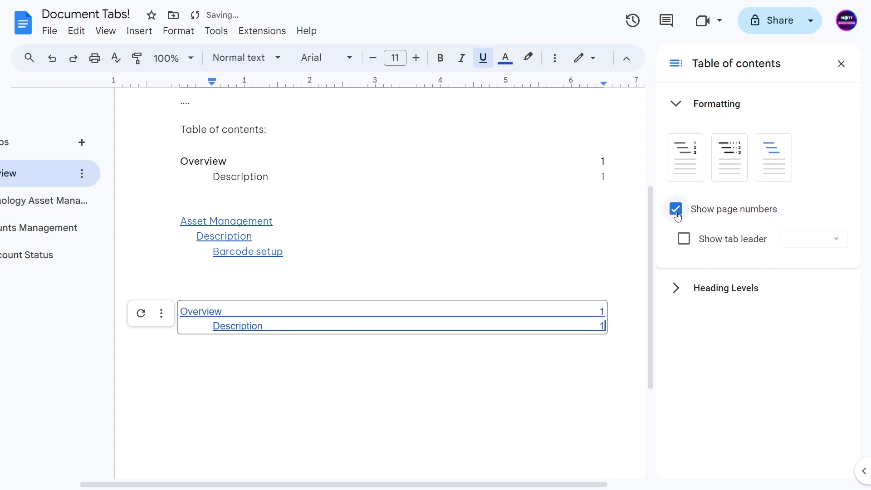
Step: Close the table of contents options and place the cursor below the last table of contents on the Overview tab
{"action": "left_click", "coordinate": [525, 243]}
{"action": "left_click", "coordinate": [240, 384]}
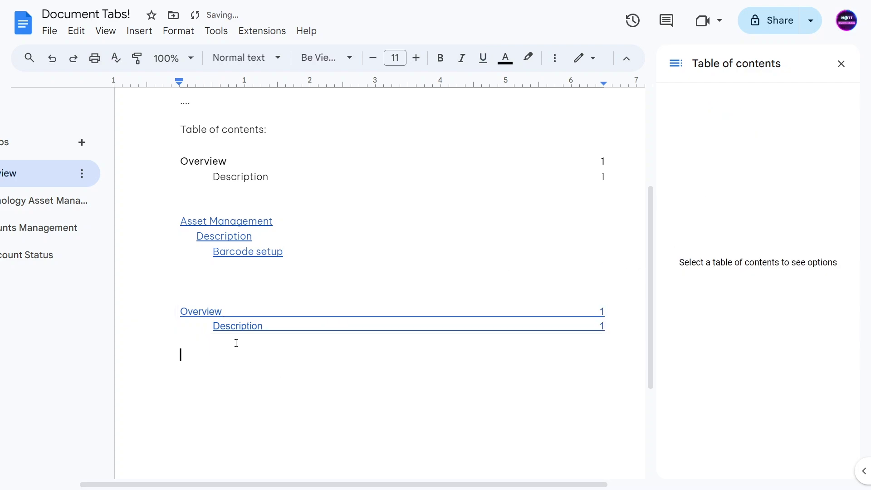
{"action": "left_click", "coordinate": [236, 323]}
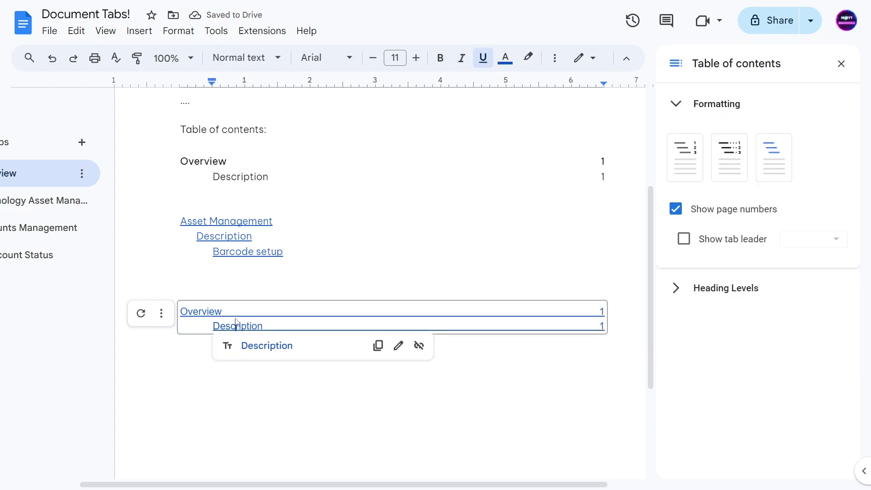
{"action": "left_click", "coordinate": [842, 64]}
{"action": "left_click", "coordinate": [313, 282]}
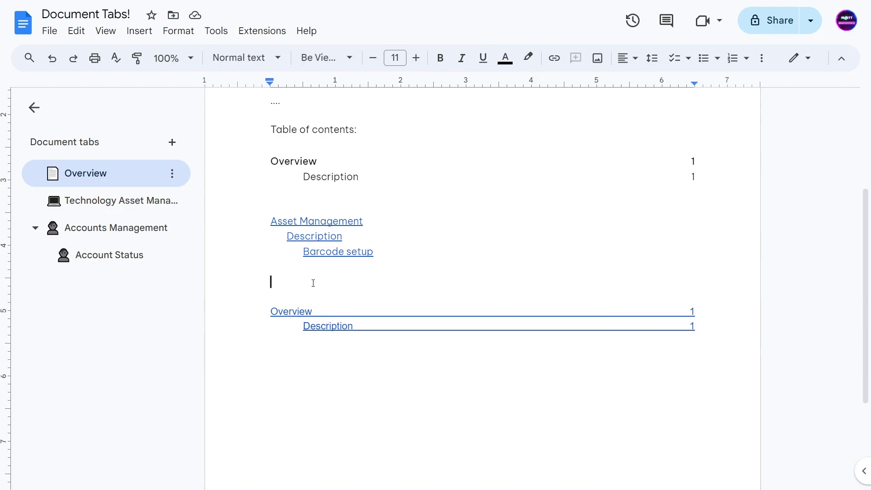
{"action": "left_click", "coordinate": [293, 372]}
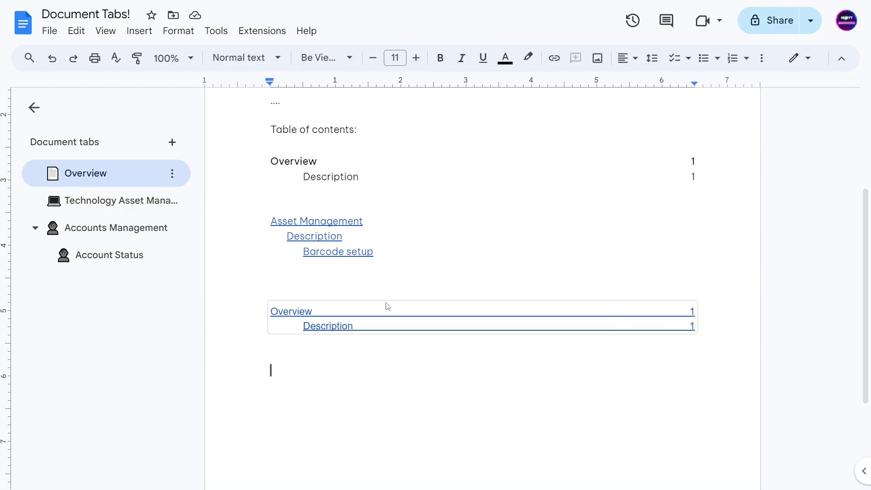
Step: Look through the Accounts Management and Technology Asset Management tabs and compare them with the table of contents on the Overview tab
{"action": "left_click", "coordinate": [111, 205]}
{"action": "left_click", "coordinate": [92, 230]}
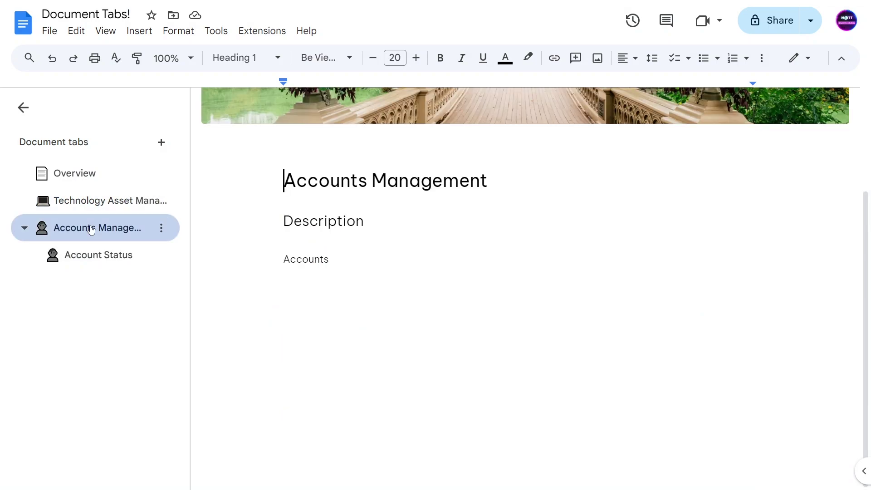
{"action": "left_click", "coordinate": [359, 278]}
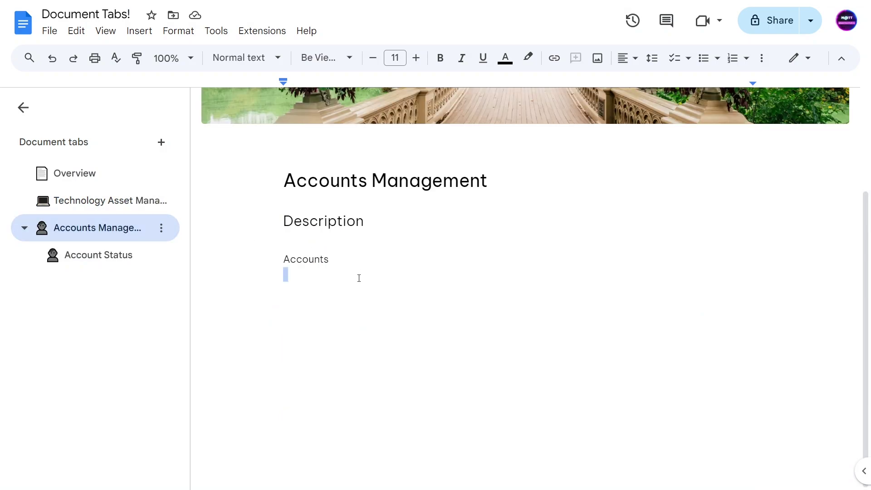
{"action": "left_click", "coordinate": [129, 206]}
{"action": "scroll", "coordinate": [390, 399], "scroll_direction": "down", "scroll_amount": 4}
{"action": "left_click", "coordinate": [323, 319]}
{"action": "scroll", "coordinate": [322, 318], "scroll_direction": "up", "scroll_amount": 2}
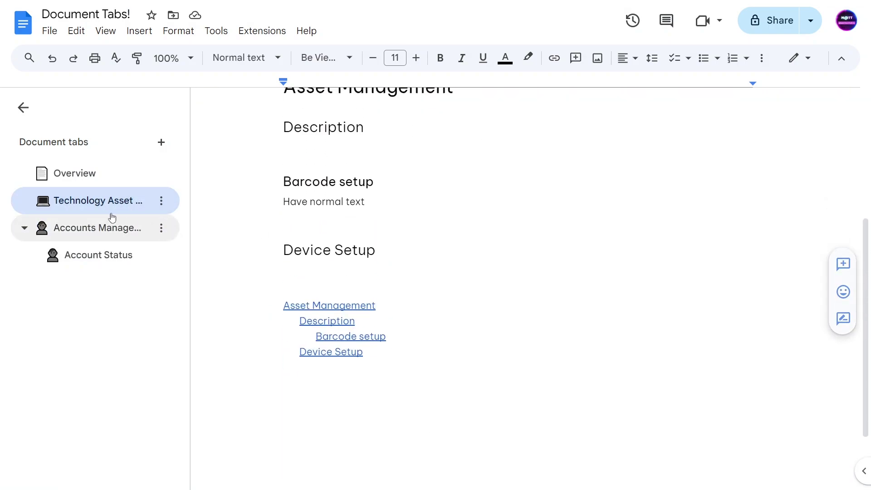
{"action": "left_click", "coordinate": [78, 180]}
{"action": "scroll", "coordinate": [341, 309], "scroll_direction": "up", "scroll_amount": 2}
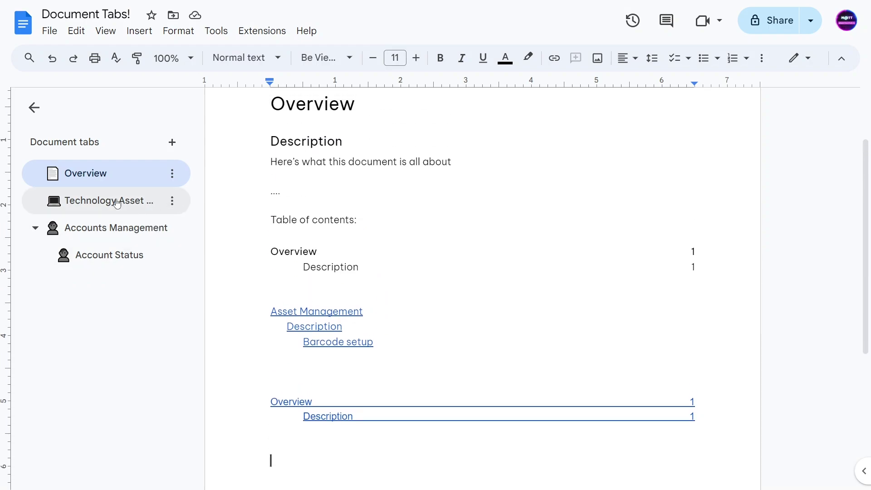
Step: Copy the table of contents from the Technology Asset Management tab and paste it over the lowest one on the Overview tab
{"action": "left_click", "coordinate": [118, 201]}
{"action": "left_click", "coordinate": [92, 179]}
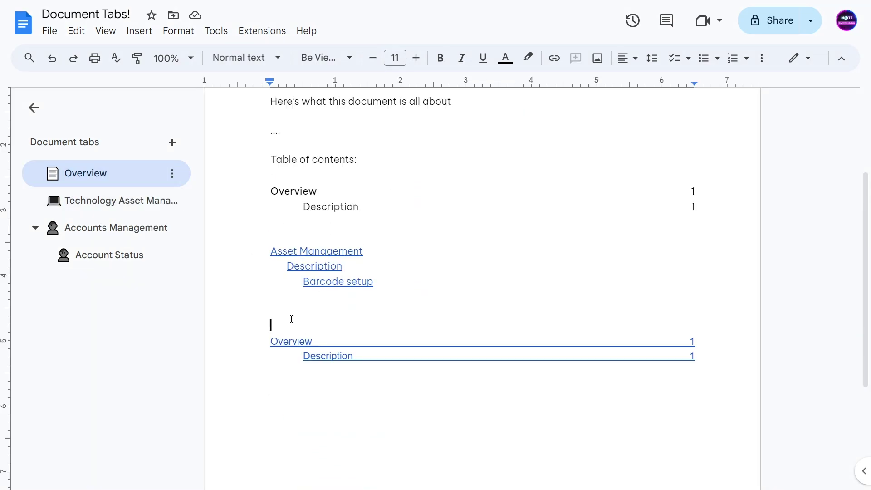
{"action": "key", "text": "super+z"}
{"action": "type", "text": "Asset Management Description Barcode setup Device Setup"}
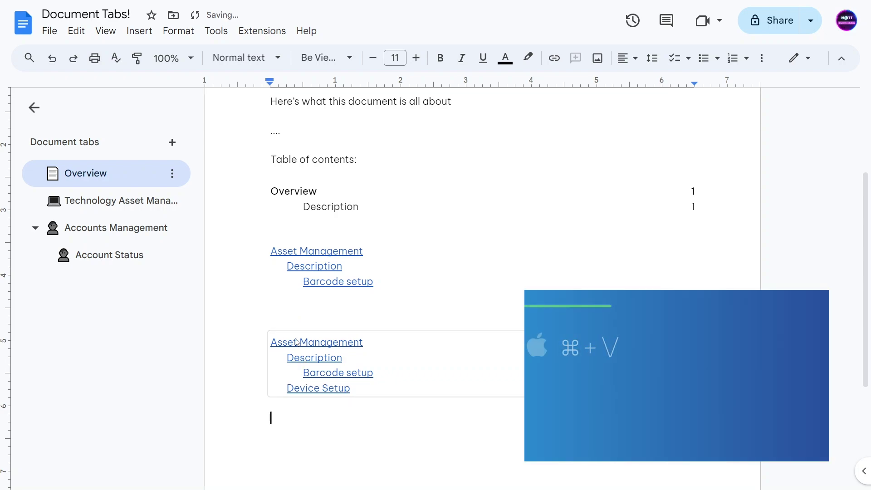
Step: Copy the entries of the pasted table of contents and paste them as plain links on the blank line above it
{"action": "left_click", "coordinate": [328, 342]}
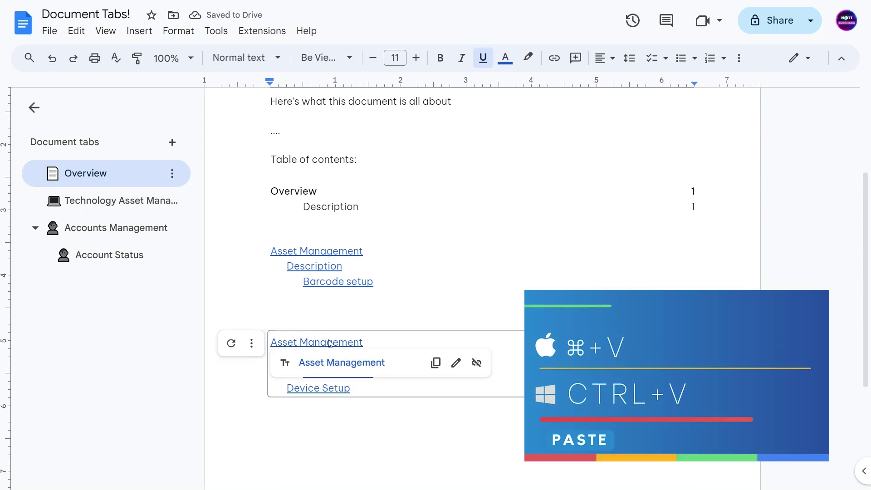
{"action": "left_click_drag", "start_coordinate": [383, 395], "coordinate": [267, 350]}
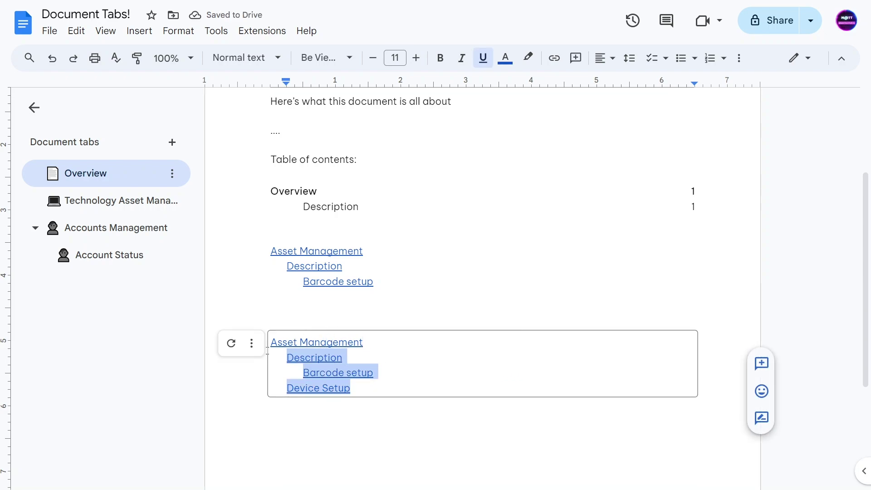
{"action": "key", "text": "super+c"}
{"action": "left_click", "coordinate": [287, 308]}
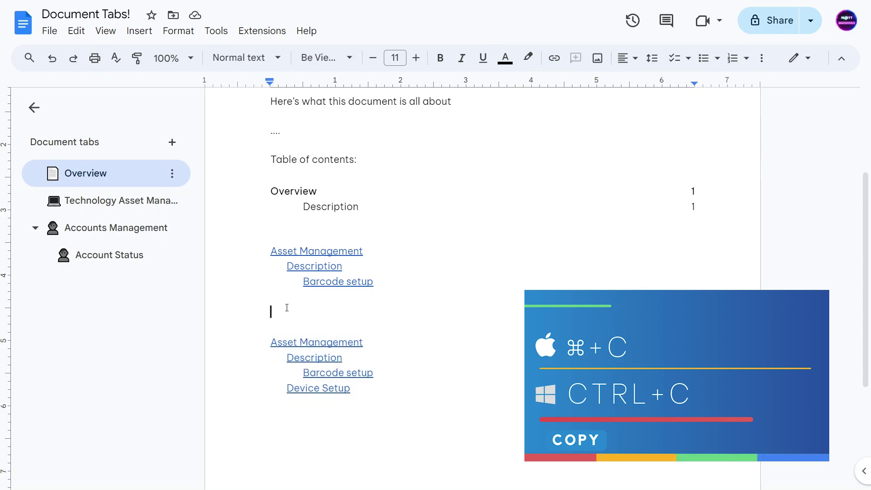
{"action": "key", "text": "ctrl+v"}
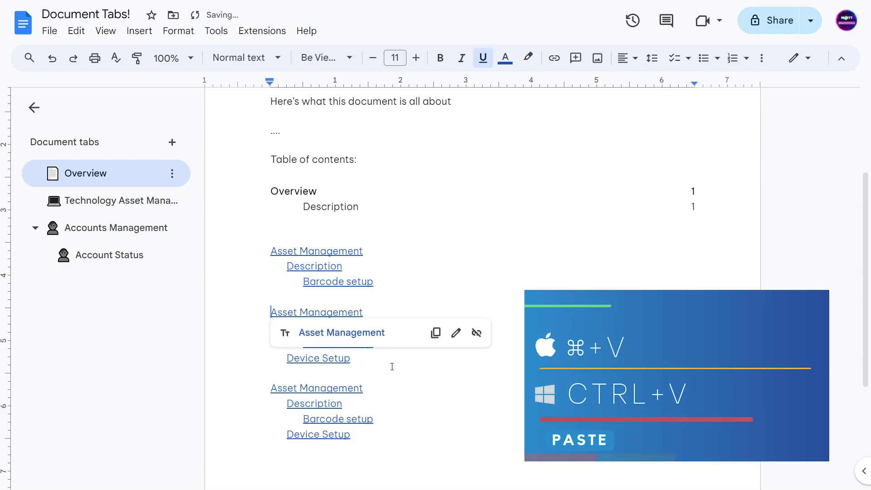
Step: Update the remaining table of contents below the pasted links and delete it from the Overview tab
{"action": "left_click", "coordinate": [268, 371]}
{"action": "left_click_drag", "start_coordinate": [267, 371], "coordinate": [356, 482]}
{"action": "key", "text": "ctrl+v"}
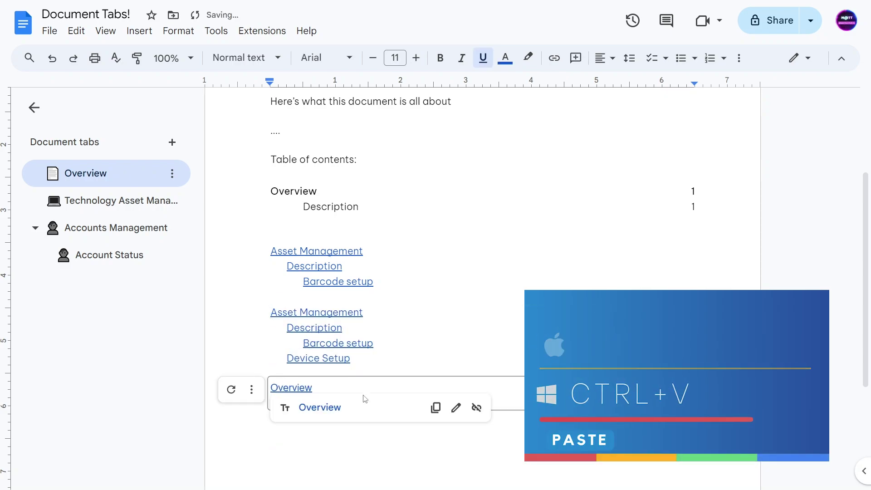
{"action": "left_click", "coordinate": [233, 389]}
{"action": "left_click", "coordinate": [329, 424]}
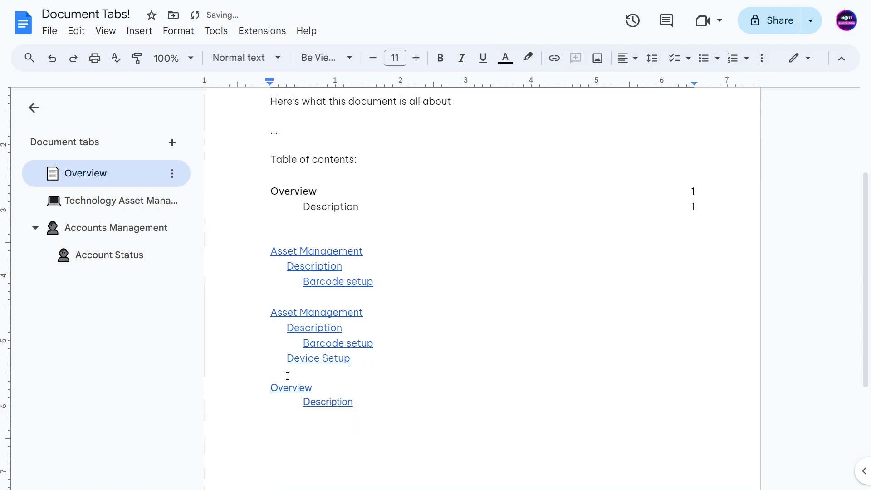
{"action": "left_click_drag", "start_coordinate": [267, 373], "coordinate": [271, 431]}
{"action": "key", "text": "BackSpace"}
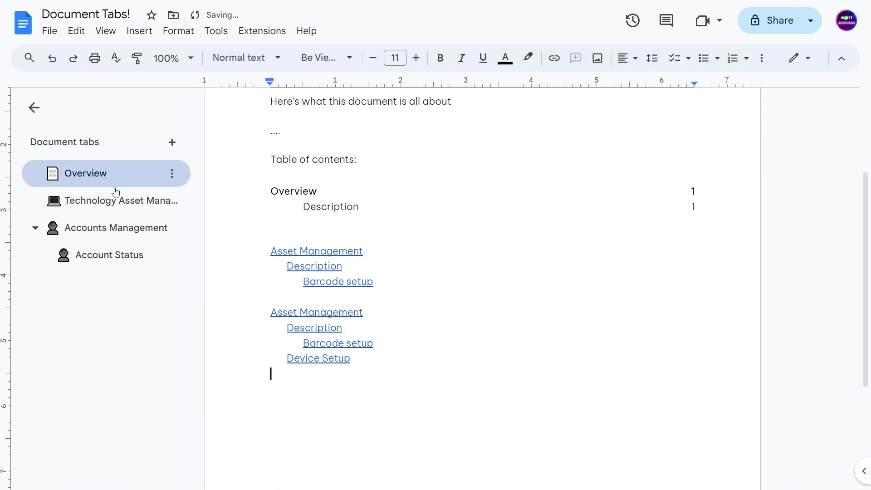
{"action": "key", "text": "BackSpace"}
Step: Copy the link to the Technology Asset Management tab and insert it as a smart chip on a new line above the second link list
{"action": "left_click", "coordinate": [291, 297]}
{"action": "key", "text": "Return"}
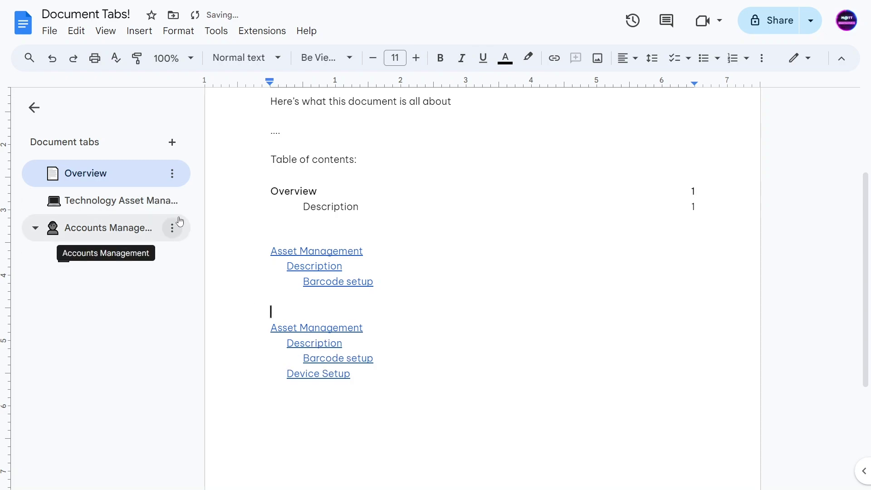
{"action": "left_click", "coordinate": [172, 201]}
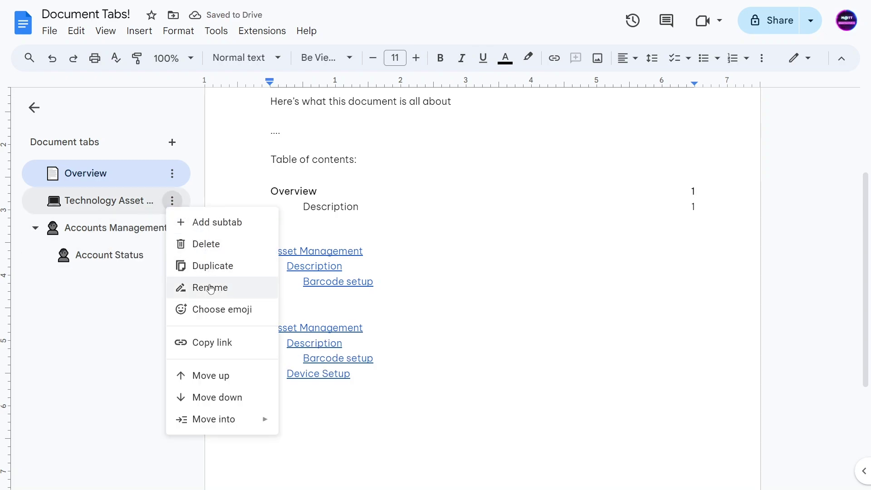
{"action": "left_click", "coordinate": [212, 344]}
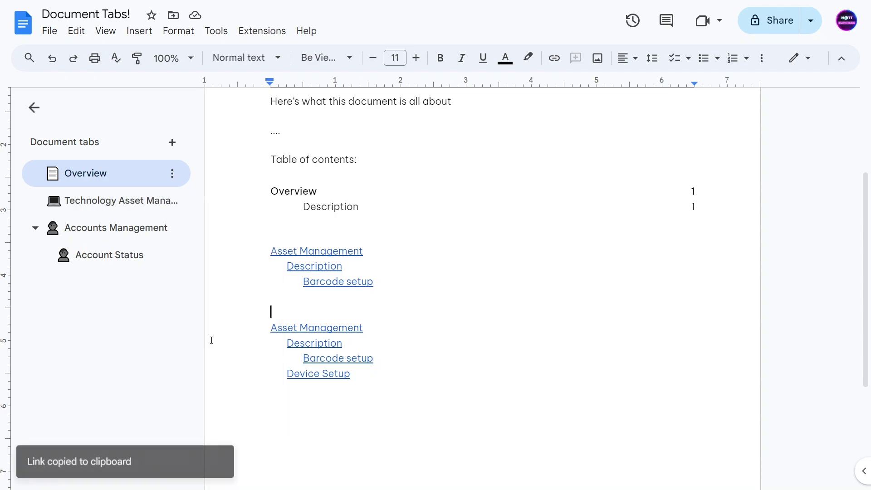
{"action": "key", "text": "ctrl+v"}
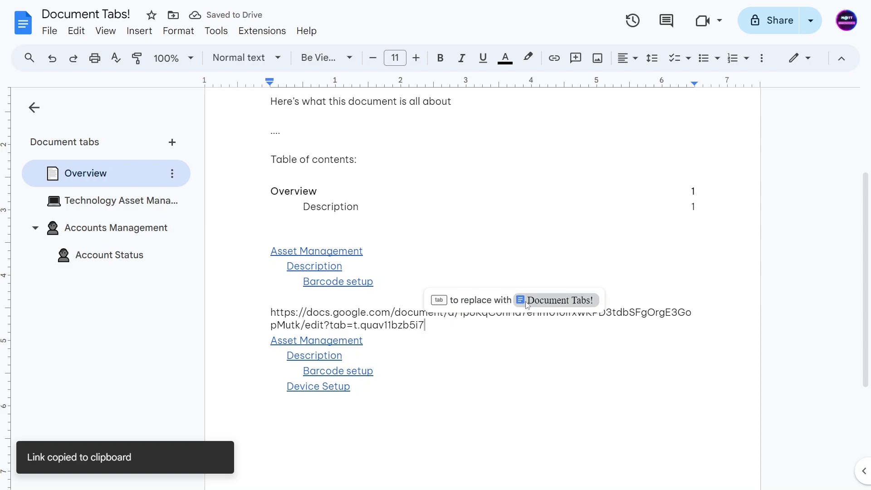
{"action": "key", "text": "Tab"}
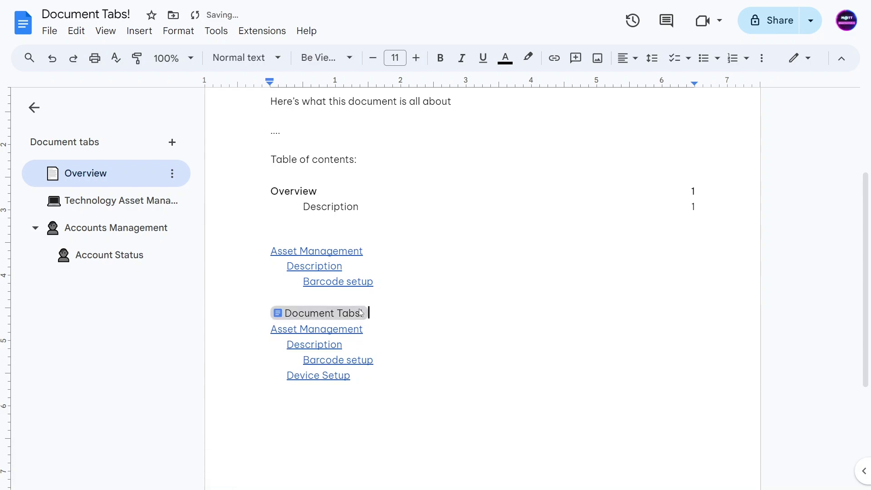
Step: Follow the smart chip's link and look over the Technology Asset Management tab's headings and table of contents
{"action": "mouse_move", "coordinate": [347, 320]}
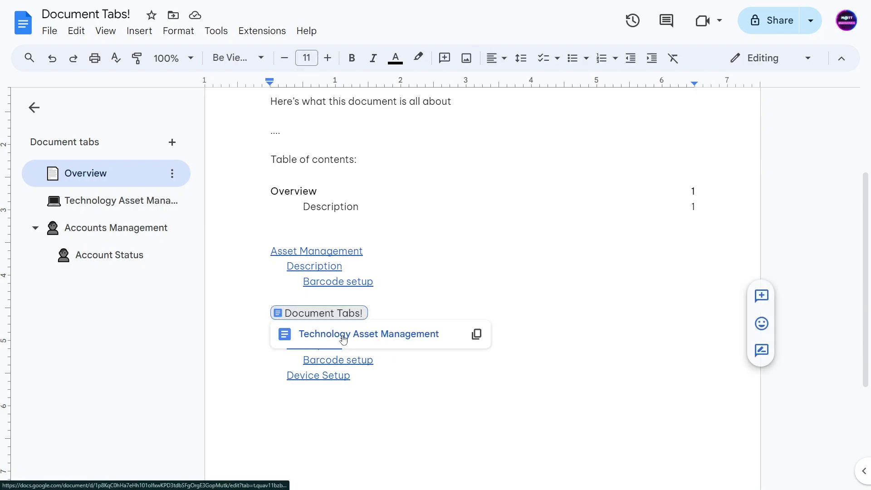
{"action": "left_click", "coordinate": [344, 339]}
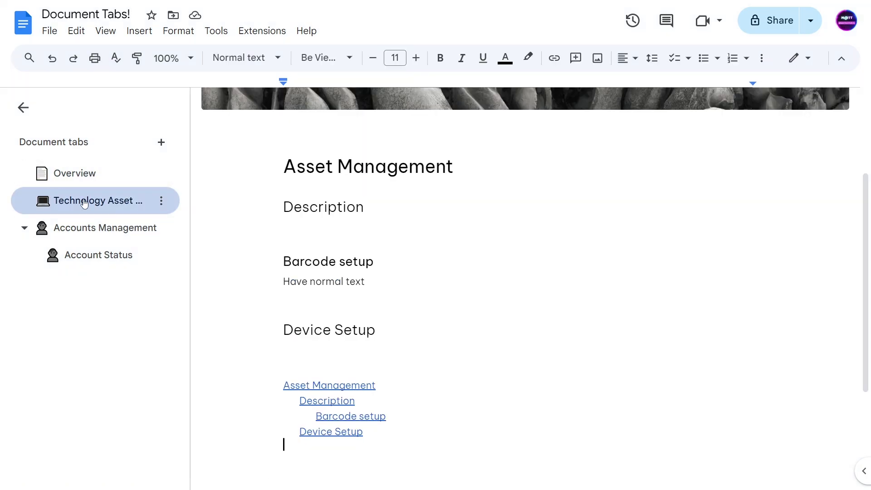
{"action": "scroll", "coordinate": [318, 284], "scroll_direction": "down", "scroll_amount": 3}
{"action": "scroll", "coordinate": [348, 285], "scroll_direction": "up", "scroll_amount": 3}
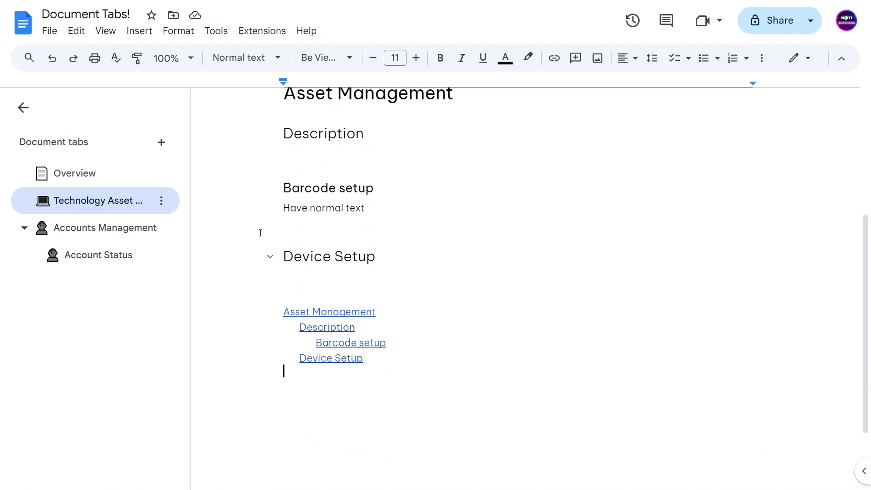
{"action": "left_click", "coordinate": [91, 204]}
{"action": "left_click", "coordinate": [90, 204]}
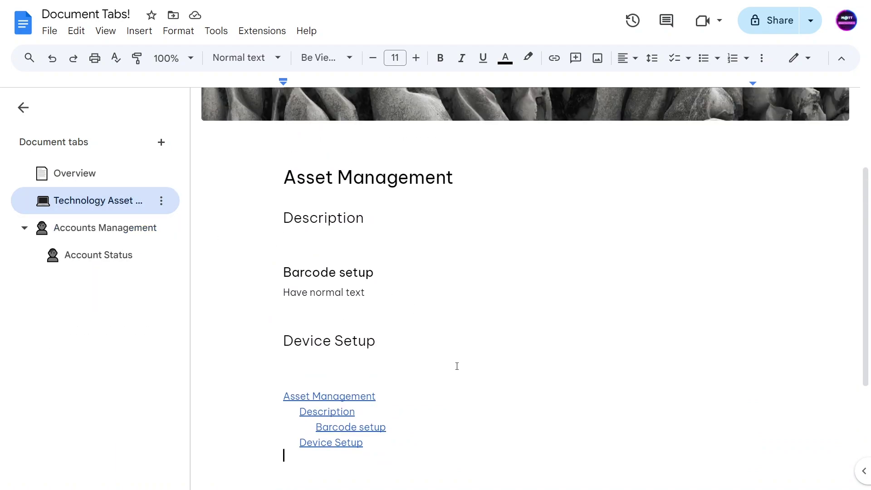
{"action": "scroll", "coordinate": [454, 359], "scroll_direction": "down", "scroll_amount": 4}
{"action": "scroll", "coordinate": [377, 317], "scroll_direction": "up", "scroll_amount": 3}
{"action": "scroll", "coordinate": [306, 370], "scroll_direction": "up", "scroll_amount": 1}
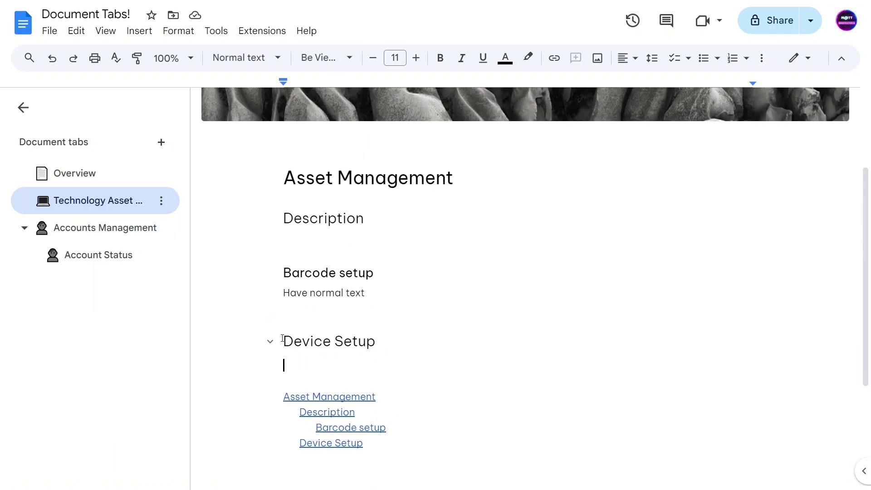
Step: Return to the Overview tab and add a blank line above the smart chip
{"action": "left_click", "coordinate": [86, 173]}
{"action": "scroll", "coordinate": [258, 245], "scroll_direction": "down", "scroll_amount": 2}
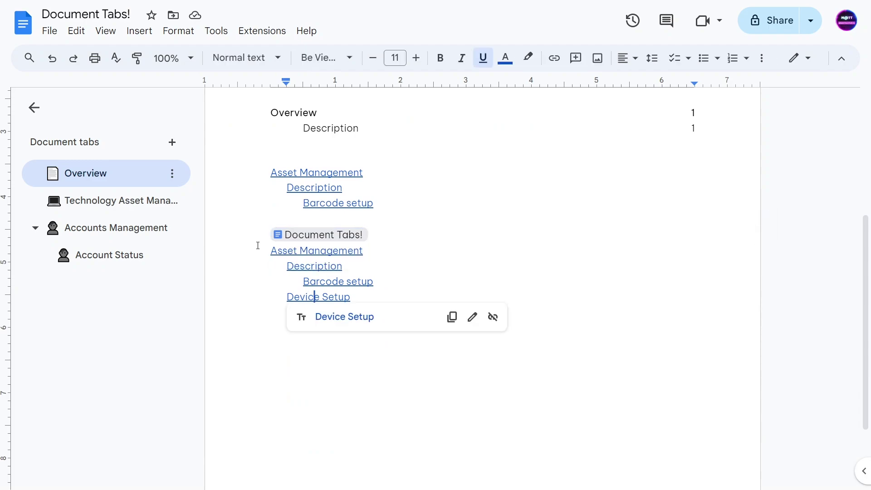
{"action": "key", "text": "Up"}
{"action": "key", "text": "Up"}
{"action": "key", "text": "Up"}
{"action": "key", "text": "Up"}
{"action": "key", "text": "Up"}
{"action": "key", "text": "Return"}
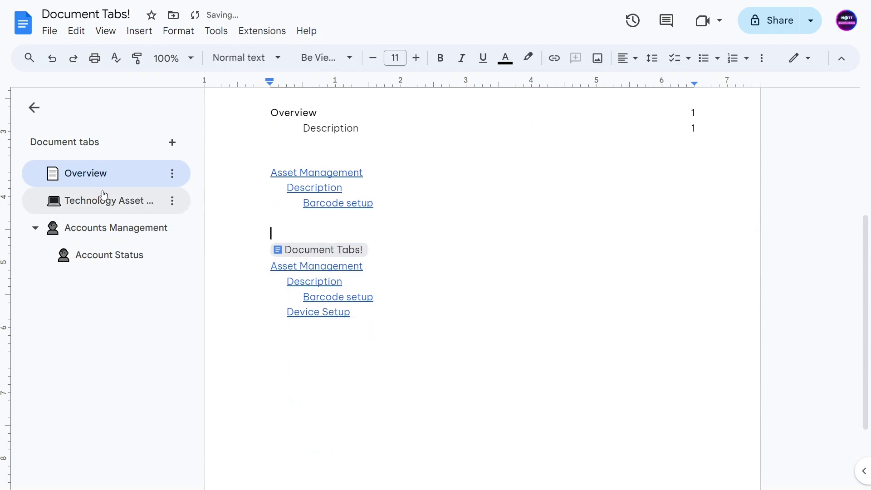
{"action": "scroll", "coordinate": [362, 265], "scroll_direction": "up", "scroll_amount": 2}
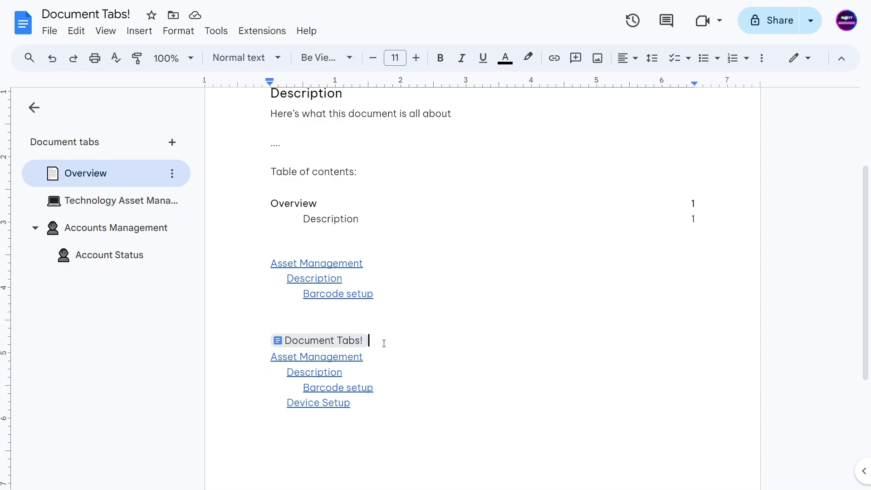
Step: Paste the tab link on a new line below the smart chip and set its display text to "Technology Asset Management (tab)"
{"action": "key", "text": "Return"}
{"action": "key", "text": "ctrl+v"}
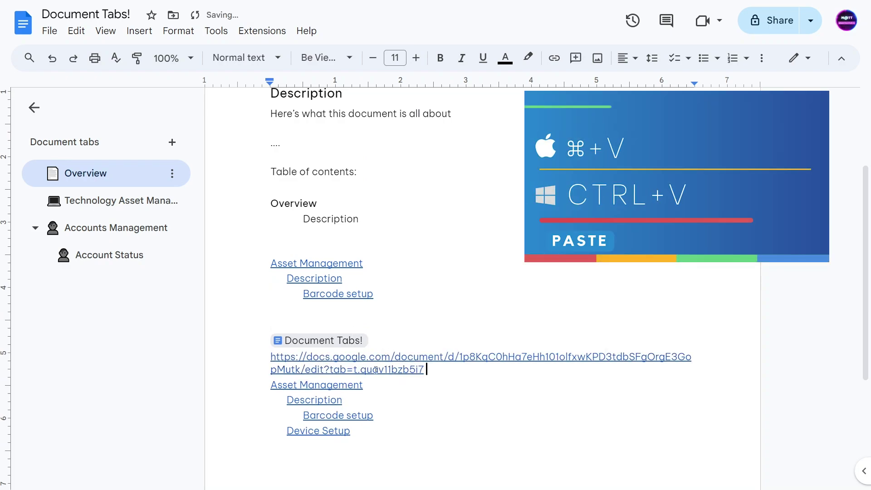
{"action": "left_click", "coordinate": [376, 370]}
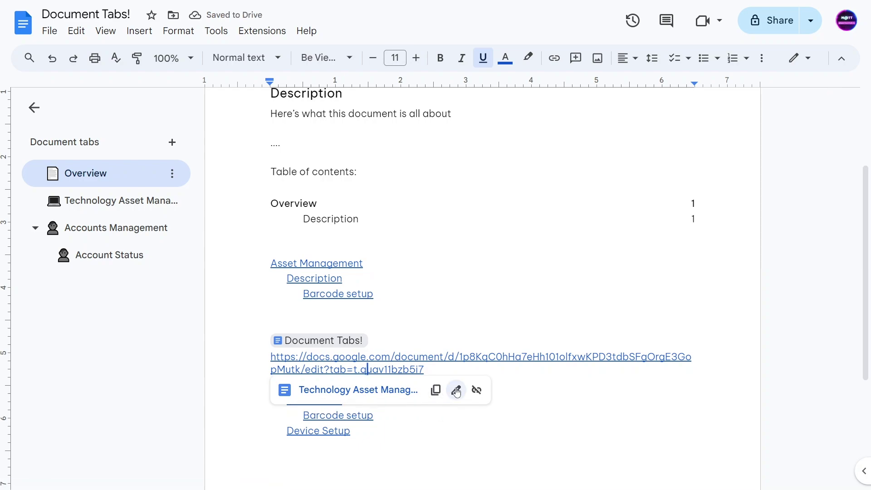
{"action": "left_click", "coordinate": [456, 390]}
{"action": "type", "text": "Technology Asset"}
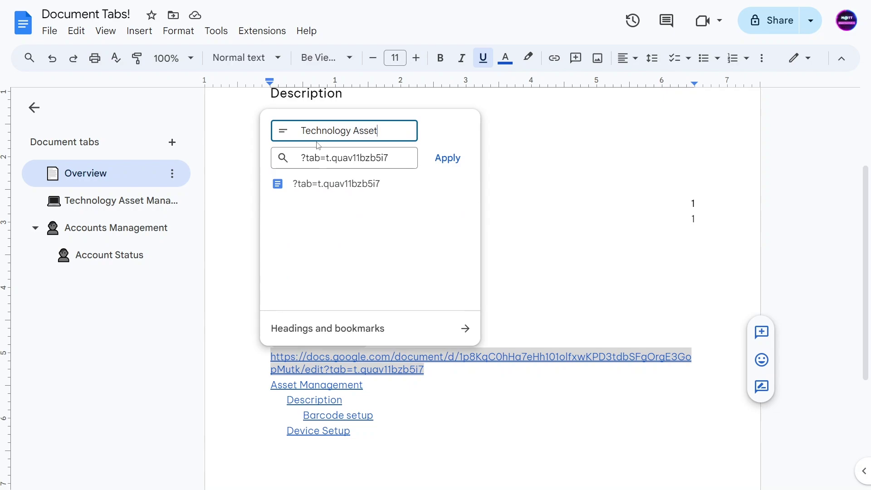
{"action": "type", "text": " Managemnt"}
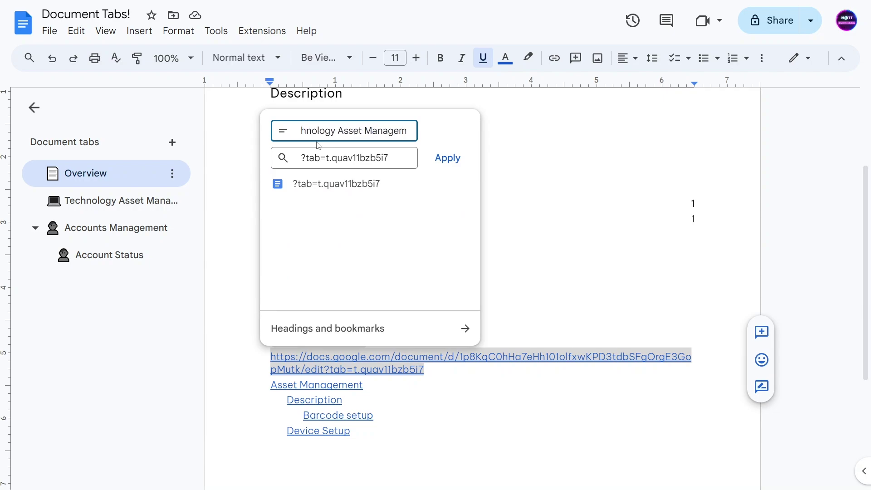
{"action": "key", "text": "BackSpace"}
{"action": "key", "text": "BackSpace"}
{"action": "type", "text": "(tab)"}
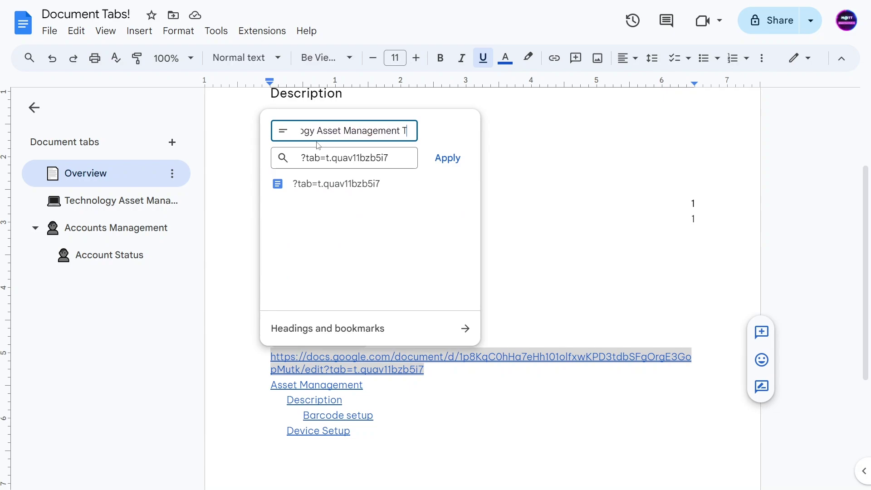
{"action": "key", "text": "Return"}
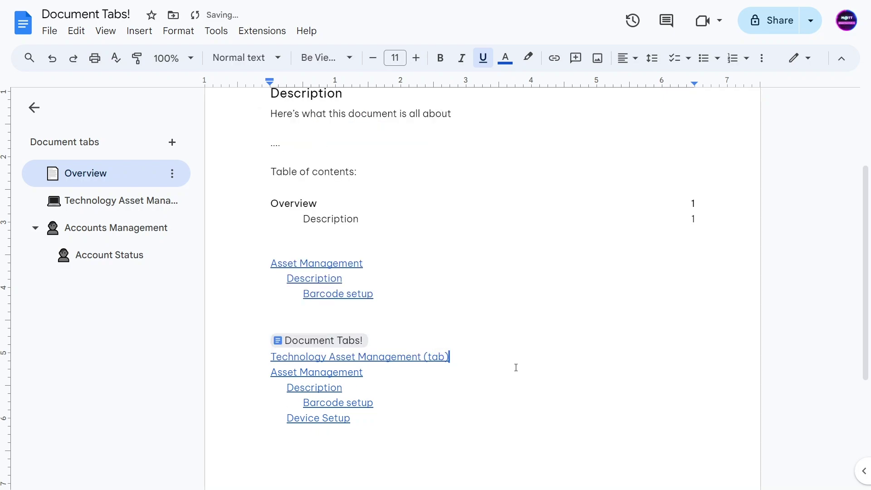
Step: Indent the Asset Management link list one level directly beneath the Technology Asset Management (tab) link
{"action": "key", "text": "Return"}
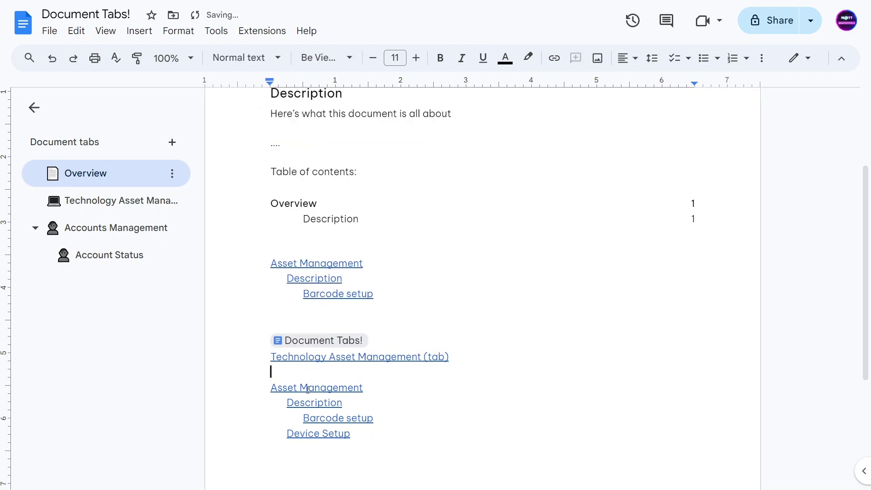
{"action": "left_click_drag", "start_coordinate": [271, 387], "coordinate": [386, 435]}
{"action": "key", "text": "Tab"}
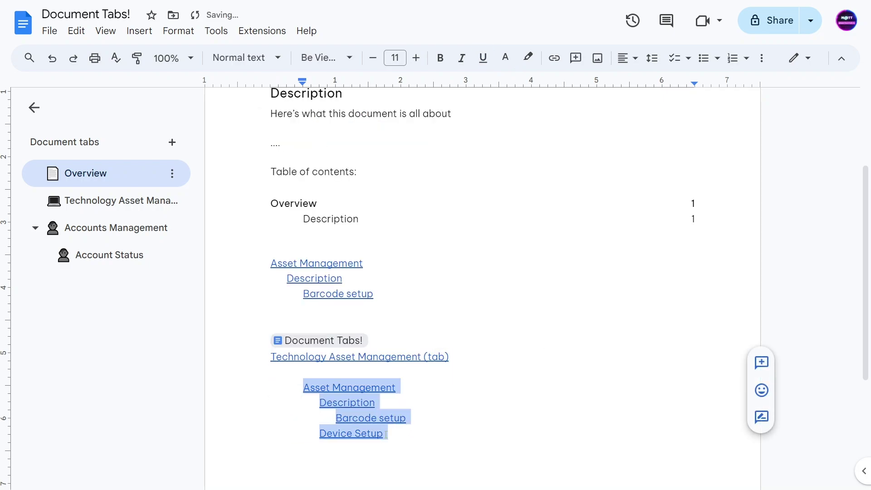
{"action": "left_click", "coordinate": [282, 380]}
{"action": "key", "text": "BackSpace"}
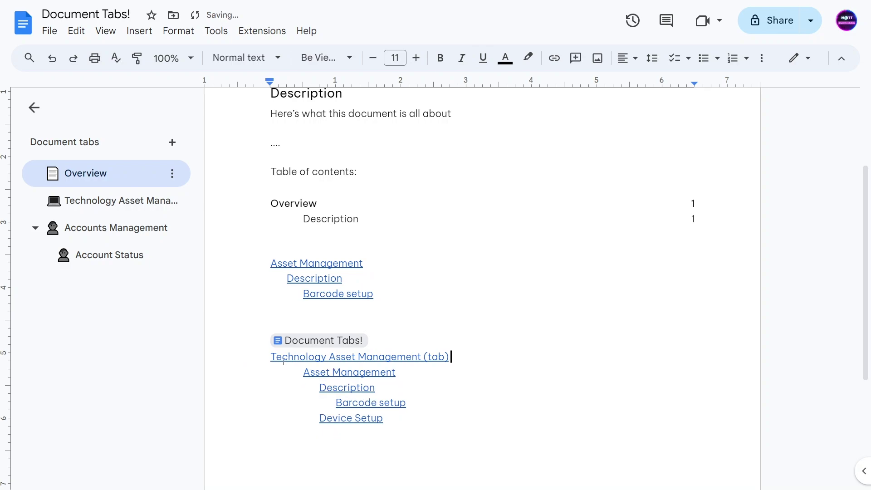
Step: Follow the Technology Asset Management (tab) link, return to the Overview tab, and look over its table of contents and linked heading lists
{"action": "left_click", "coordinate": [317, 378]}
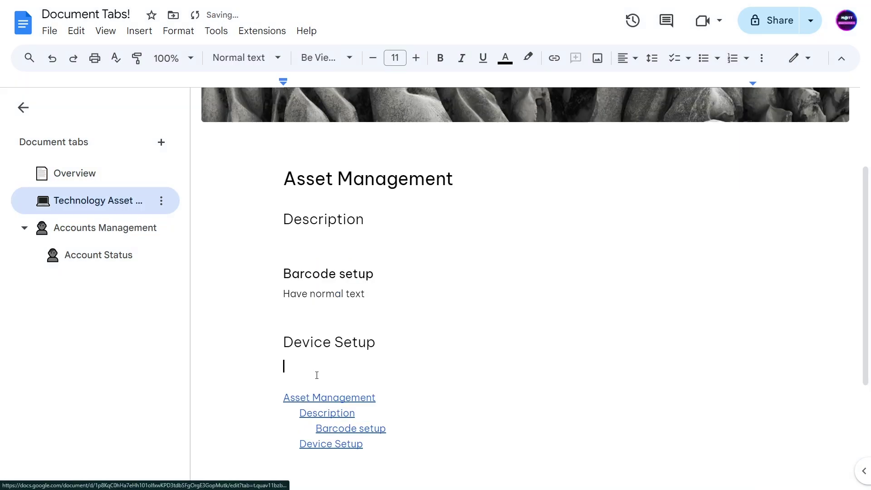
{"action": "left_click", "coordinate": [98, 222]}
{"action": "left_click", "coordinate": [75, 173]}
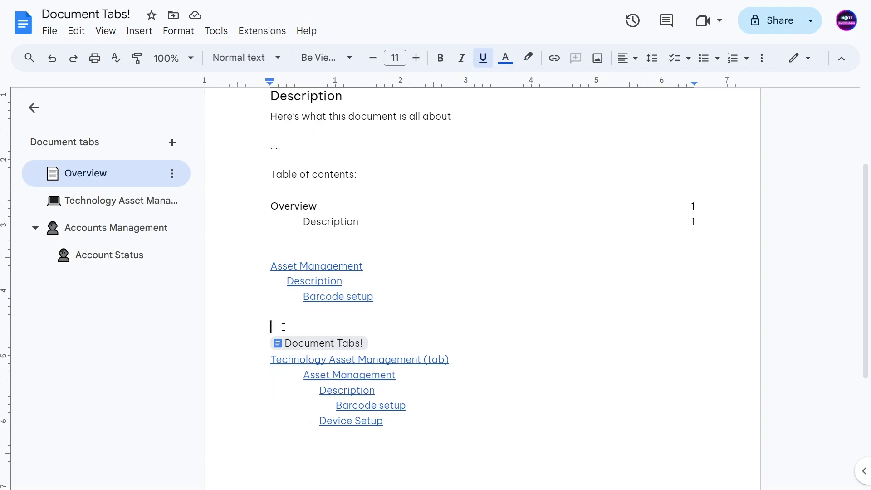
{"action": "scroll", "coordinate": [280, 322], "scroll_direction": "up", "scroll_amount": 2}
{"action": "left_click", "coordinate": [393, 369]}
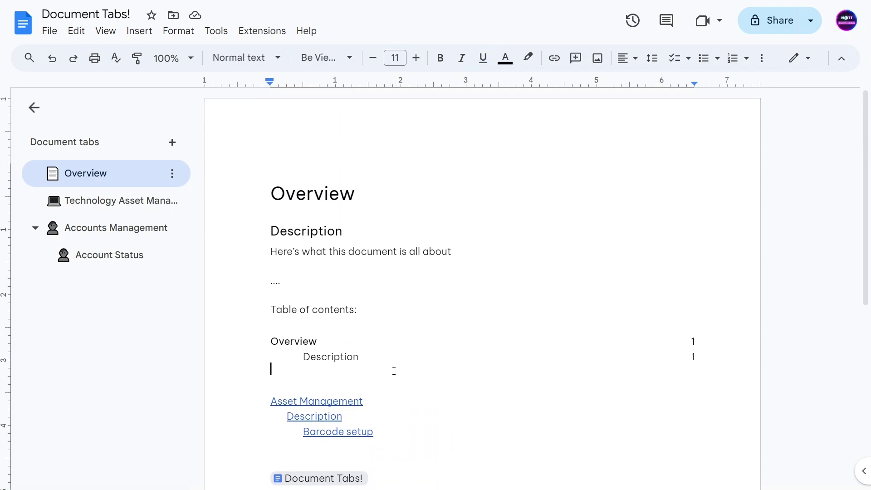
{"action": "key", "text": "Left"}
{"action": "scroll", "coordinate": [564, 184], "scroll_direction": "down", "scroll_amount": 4}
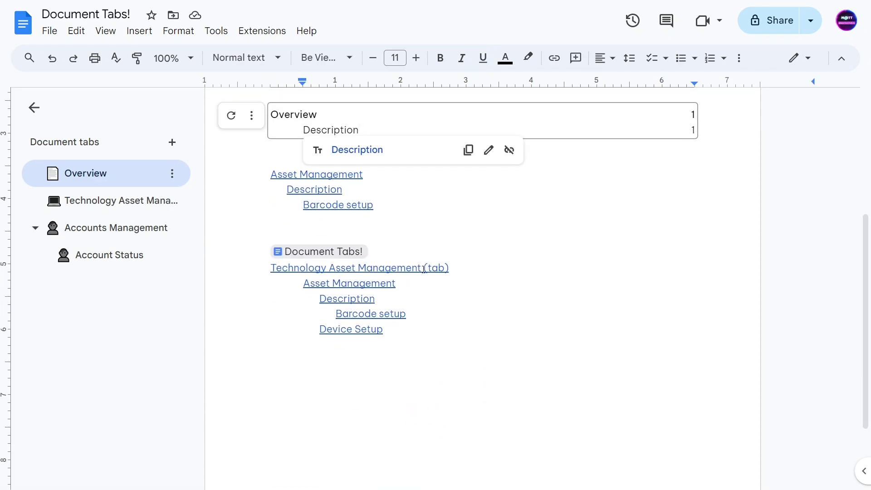
{"action": "left_click", "coordinate": [273, 281]}
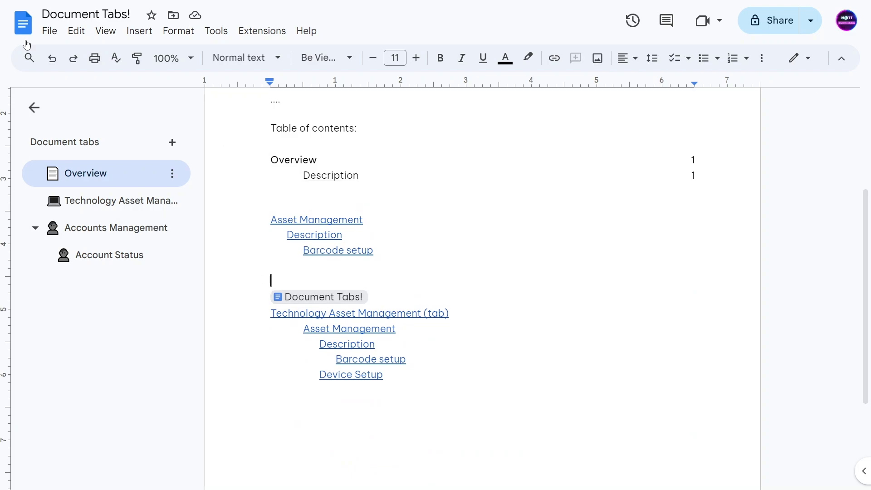
Step: View the Accounts Management tab and its Account Status subtab, and return to the Overview tab
{"action": "left_click", "coordinate": [80, 237]}
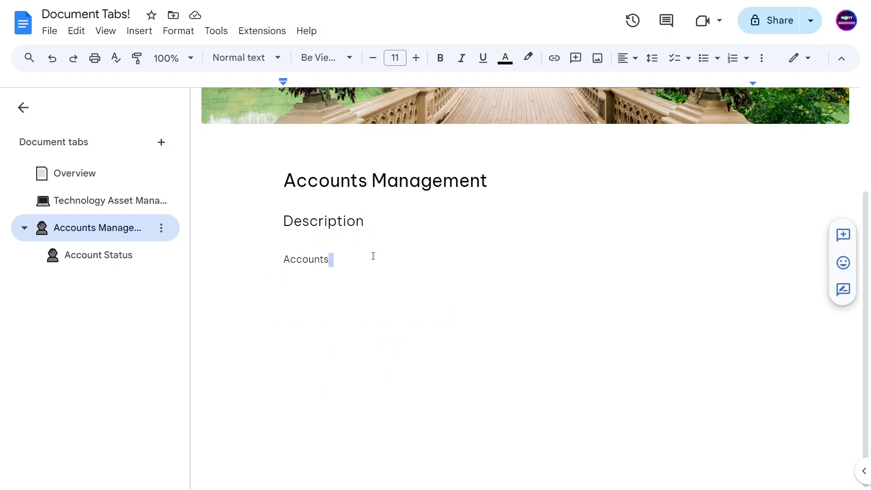
{"action": "left_click", "coordinate": [125, 262]}
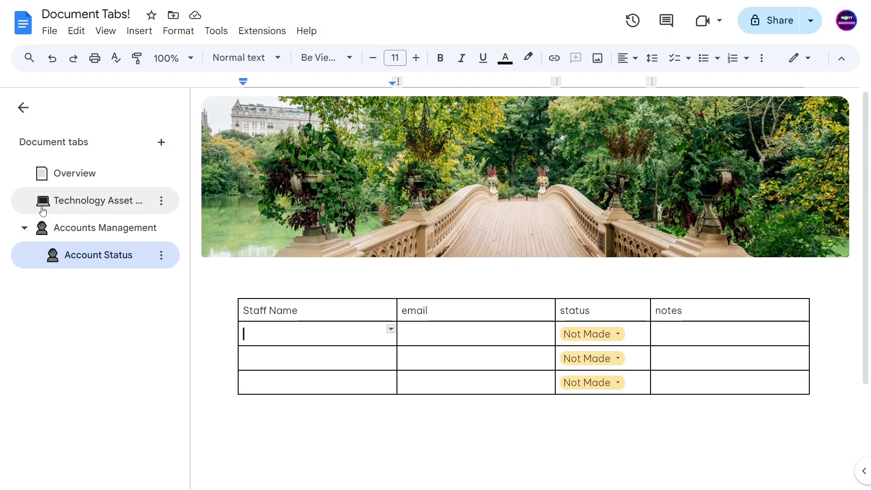
{"action": "left_click", "coordinate": [84, 177]}
{"action": "scroll", "coordinate": [369, 267], "scroll_direction": "down", "scroll_amount": 4}
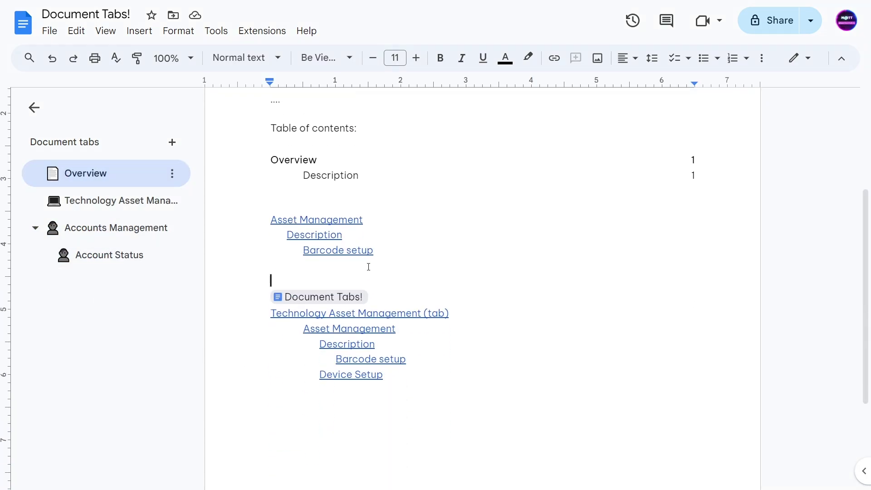
{"action": "scroll", "coordinate": [434, 321], "scroll_direction": "up", "scroll_amount": 4}
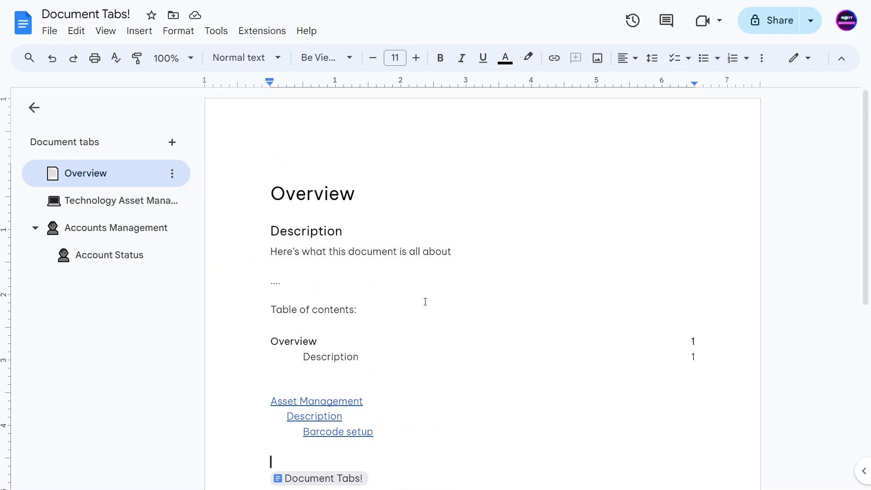
Step: Preview the Overview tab's print output with its additional settings, cancel printing, and look over the page from its heading to the link lists
{"action": "key", "text": "ctrl+p"}
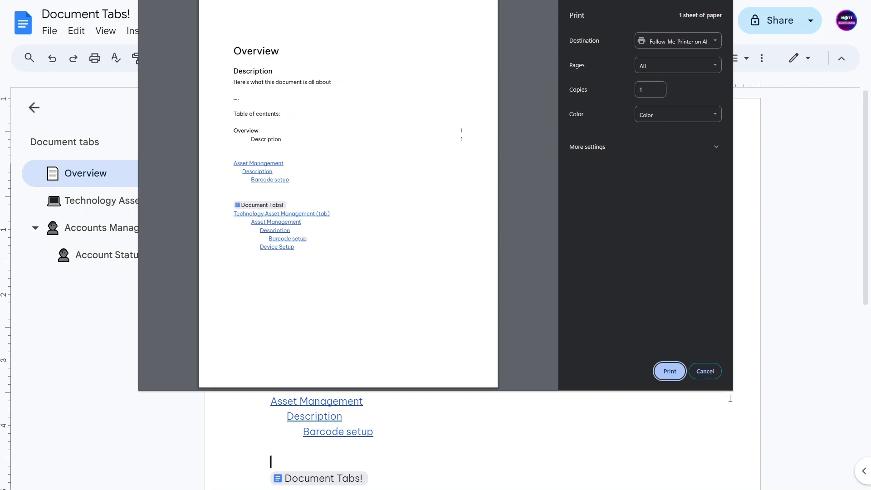
{"action": "left_click", "coordinate": [716, 147]}
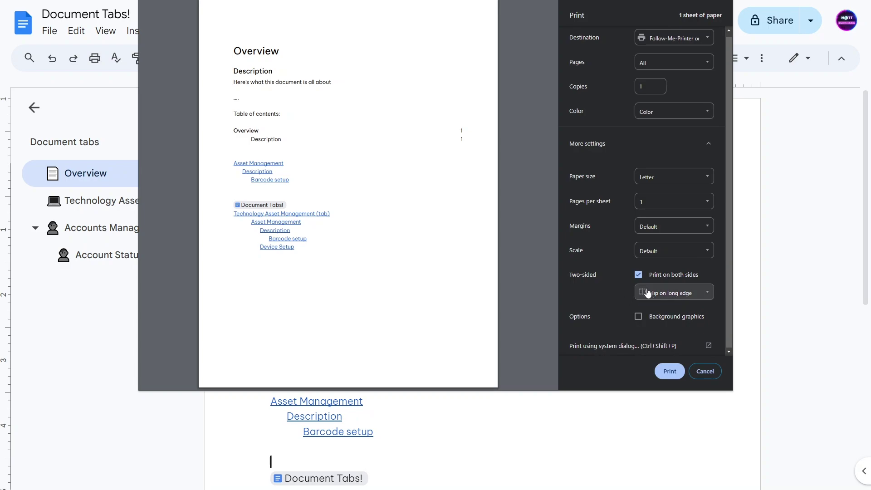
{"action": "left_click", "coordinate": [705, 371]}
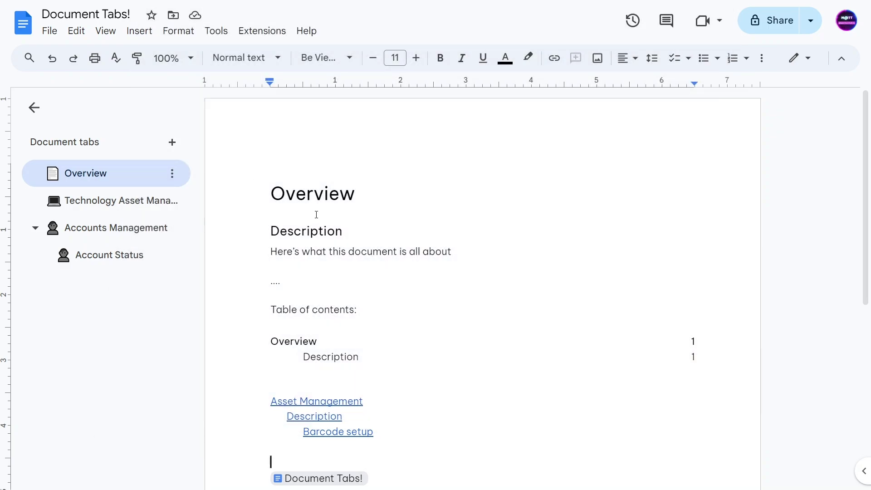
{"action": "scroll", "coordinate": [317, 214], "scroll_direction": "down", "scroll_amount": 7}
{"action": "scroll", "coordinate": [408, 300], "scroll_direction": "up", "scroll_amount": 5}
{"action": "scroll", "coordinate": [372, 362], "scroll_direction": "up", "scroll_amount": 3}
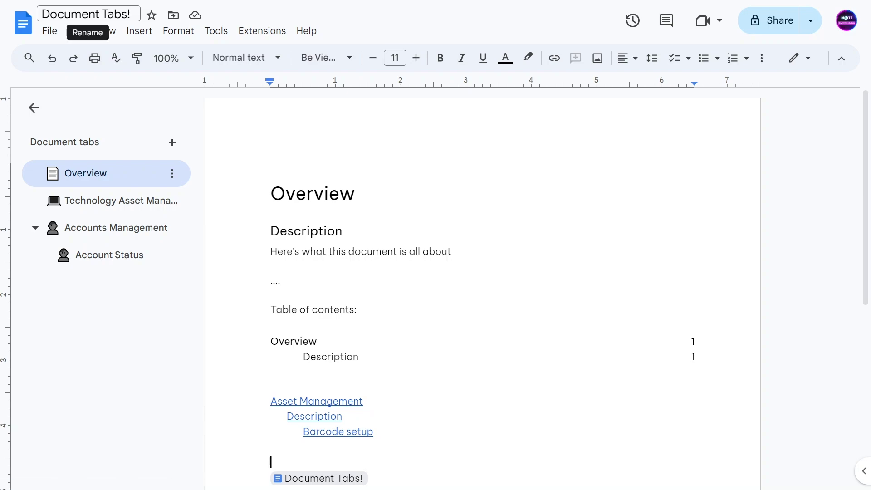
{"action": "left_click_drag", "start_coordinate": [252, 174], "coordinate": [296, 194]}
{"action": "scroll", "coordinate": [459, 278], "scroll_direction": "down", "scroll_amount": 7}
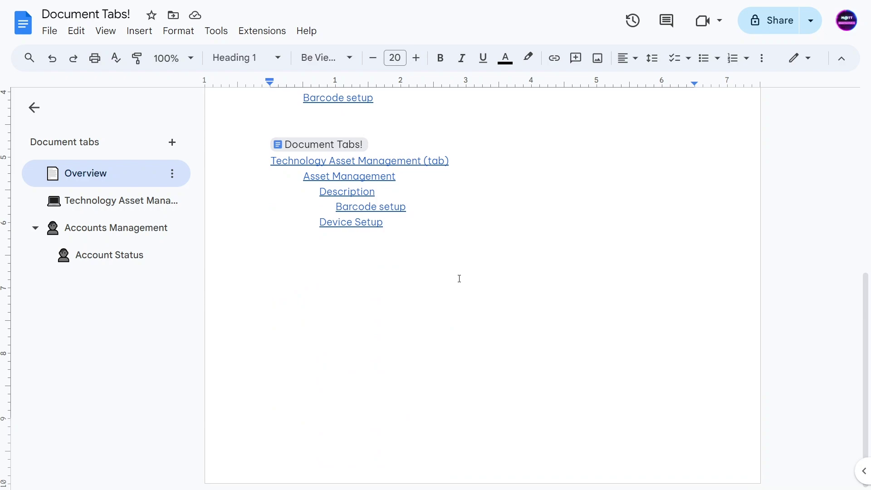
{"action": "scroll", "coordinate": [390, 327], "scroll_direction": "up", "scroll_amount": 7}
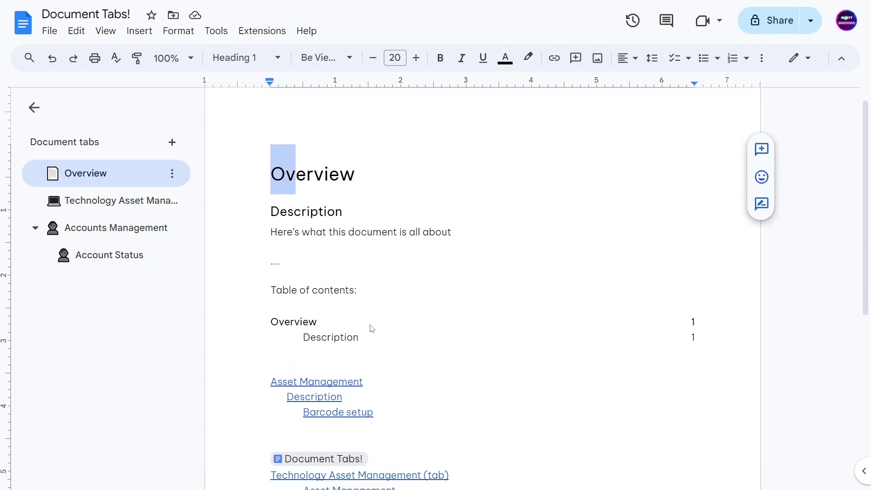
{"action": "scroll", "coordinate": [369, 327], "scroll_direction": "down", "scroll_amount": 3}
Step: Preview the Technology Asset Management tab's print output, try the background graphics option on and off, and cancel printing
{"action": "left_click", "coordinate": [114, 201]}
{"action": "scroll", "coordinate": [518, 250], "scroll_direction": "down", "scroll_amount": 4}
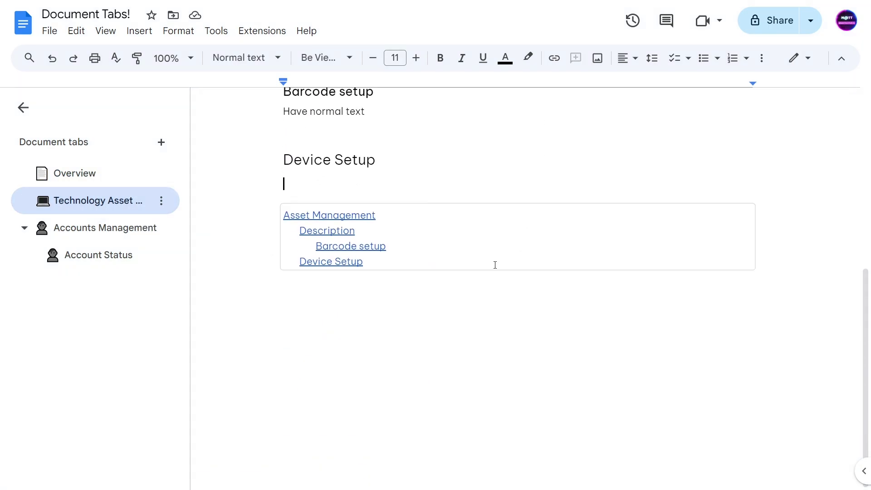
{"action": "key", "text": "ctrl+p"}
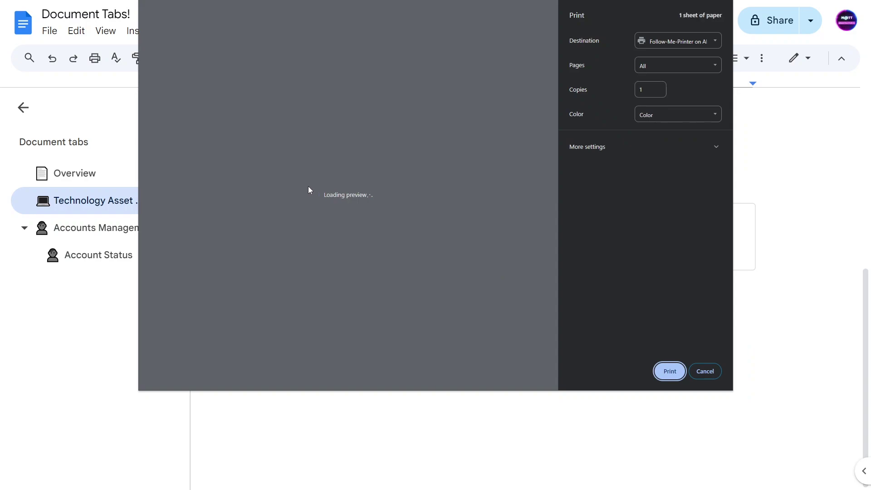
{"action": "left_click", "coordinate": [701, 157]}
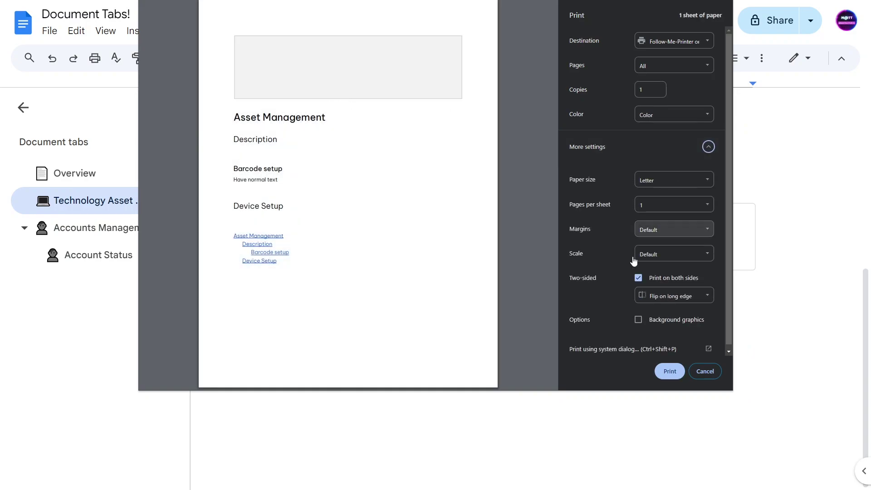
{"action": "left_click", "coordinate": [638, 320]}
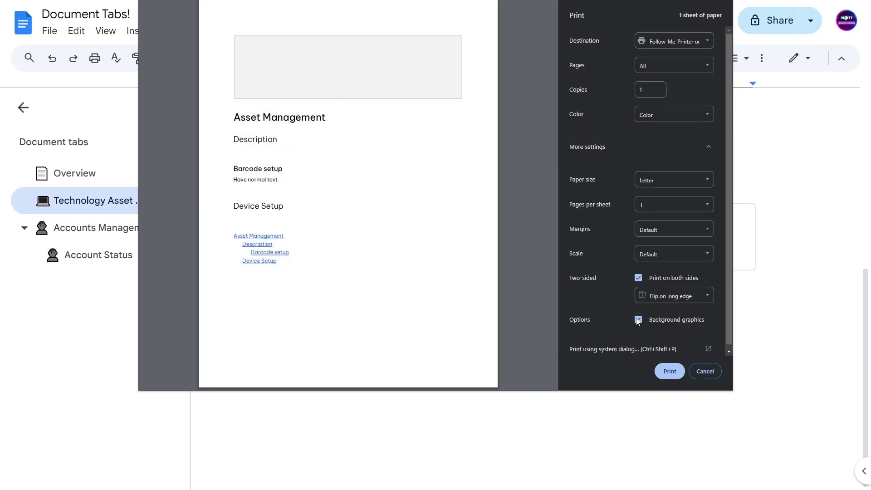
{"action": "left_click", "coordinate": [638, 320]}
{"action": "right_click", "coordinate": [307, 82]}
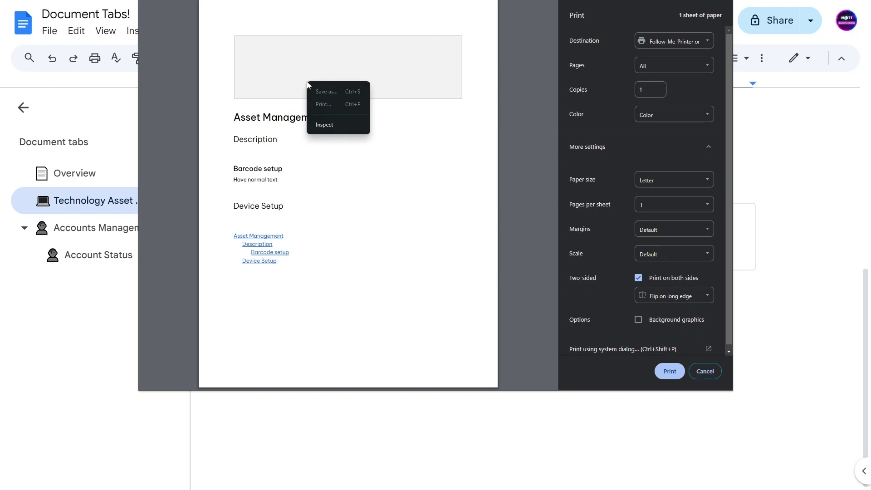
{"action": "left_click", "coordinate": [272, 82]}
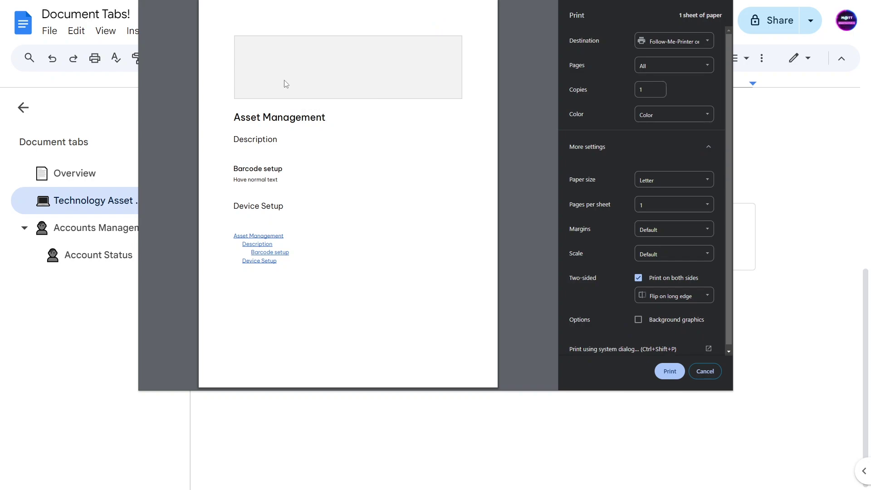
{"action": "left_click", "coordinate": [705, 371]}
Step: Look over the Technology Asset Management tab's headings and table of contents, and view the Accounts Management tab
{"action": "scroll", "coordinate": [444, 266], "scroll_direction": "up", "scroll_amount": 7}
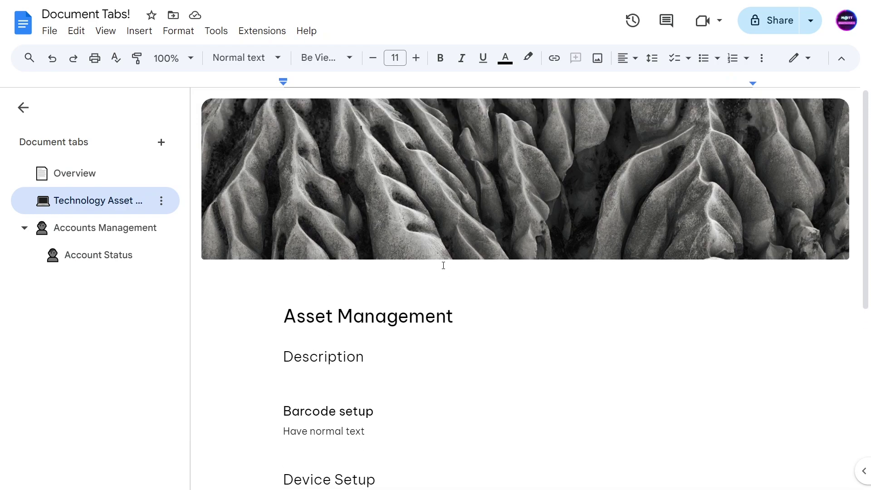
{"action": "scroll", "coordinate": [386, 243], "scroll_direction": "down", "scroll_amount": 1}
{"action": "scroll", "coordinate": [385, 242], "scroll_direction": "down", "scroll_amount": 4}
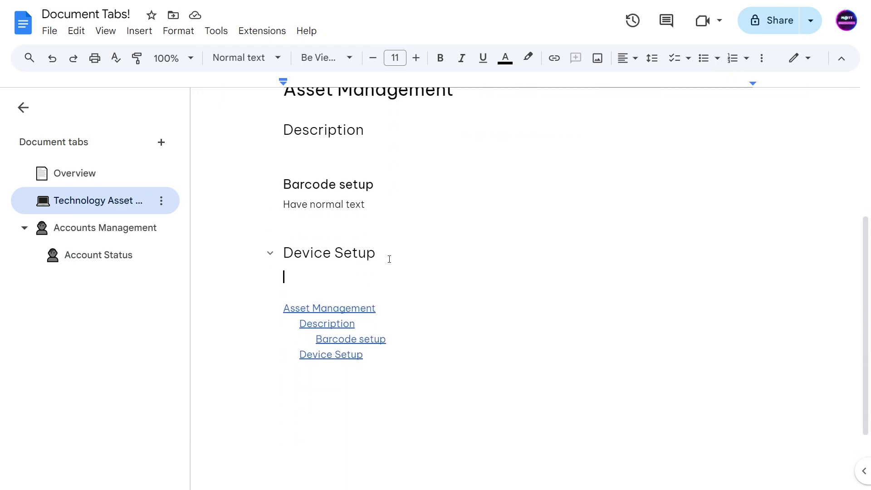
{"action": "key", "text": "ctrl+shift+Page_Down"}
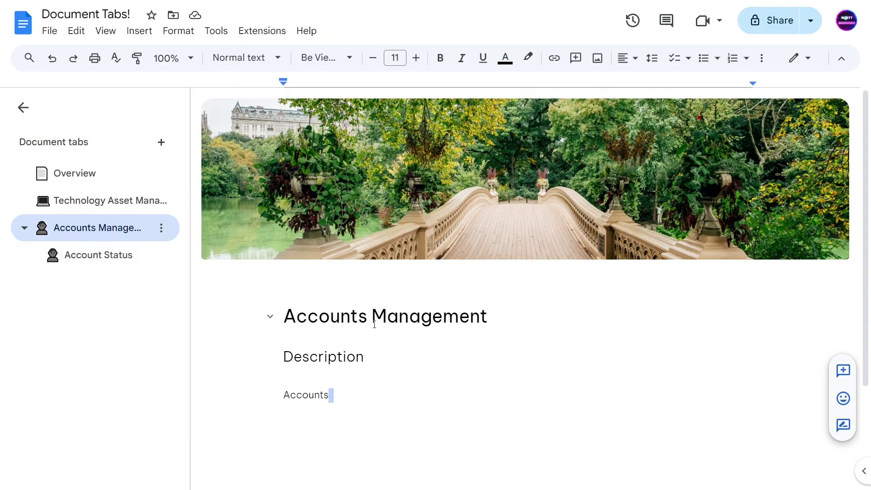
{"action": "scroll", "coordinate": [375, 324], "scroll_direction": "down", "scroll_amount": 1}
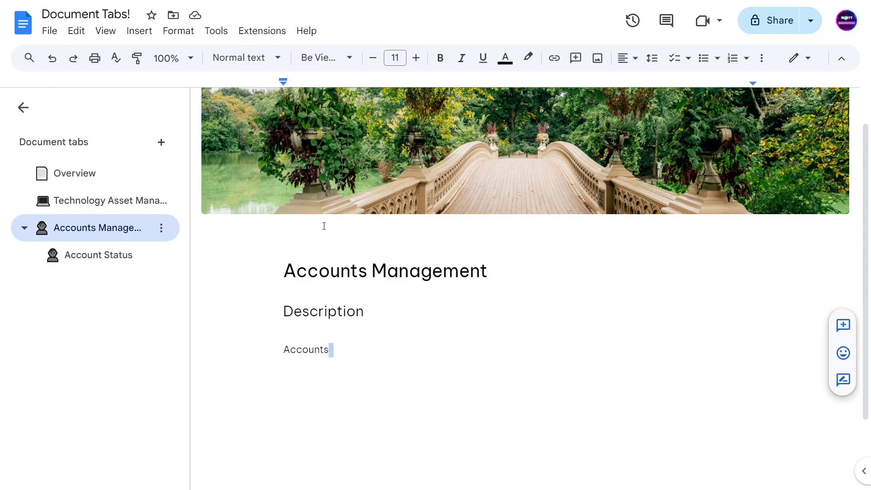
Step: Preview the print output of the Account Status subtab's staff table and cancel printing
{"action": "left_click", "coordinate": [93, 254]}
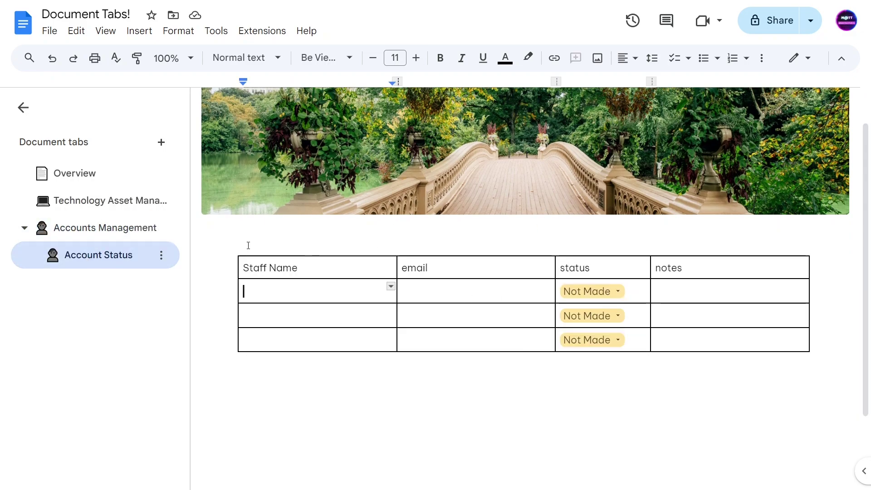
{"action": "key", "text": "ctrl+p"}
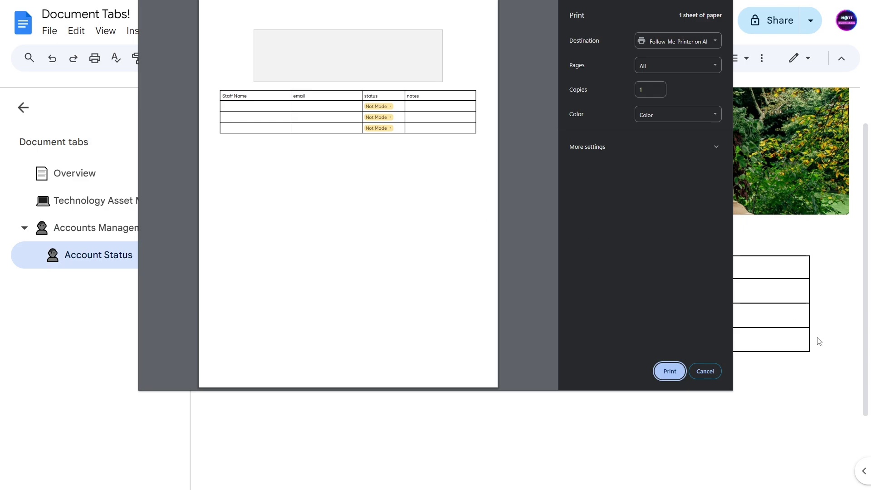
{"action": "left_click", "coordinate": [704, 372]}
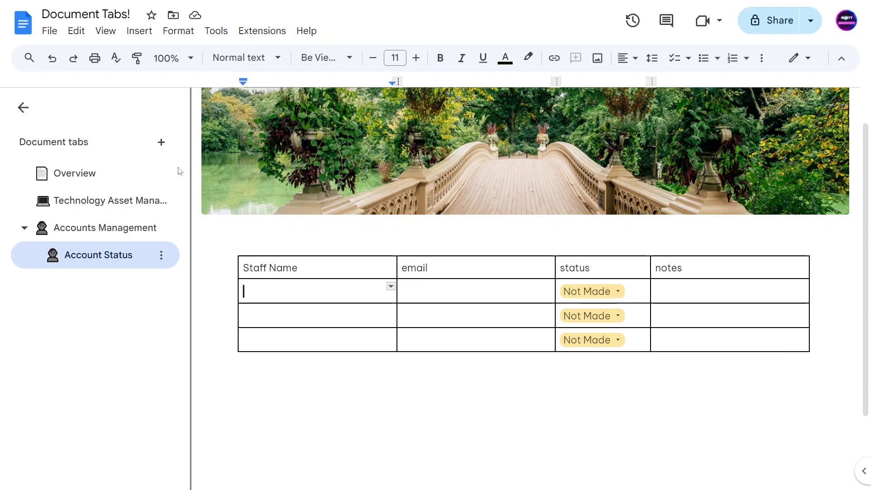
Step: Switch between the Overview and Technology Asset Management tabs to compare their content, and finish at the Overview tab's lower link list
{"action": "left_click", "coordinate": [93, 186]}
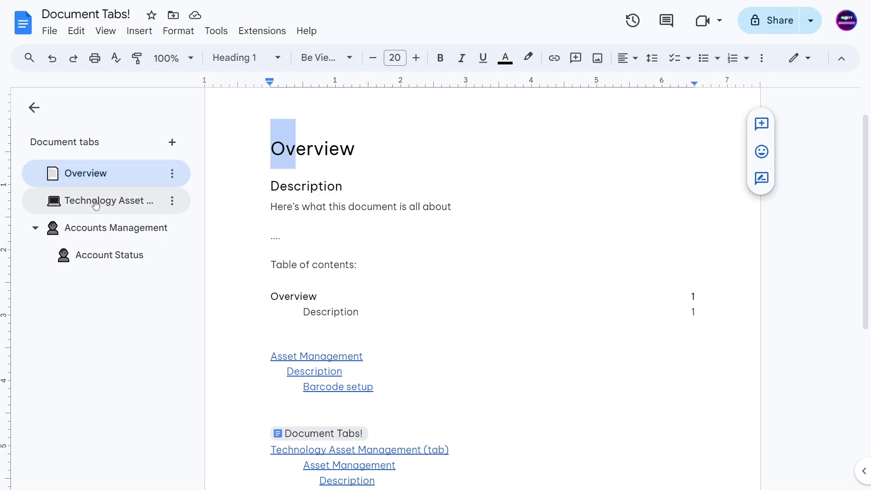
{"action": "left_click", "coordinate": [91, 201]}
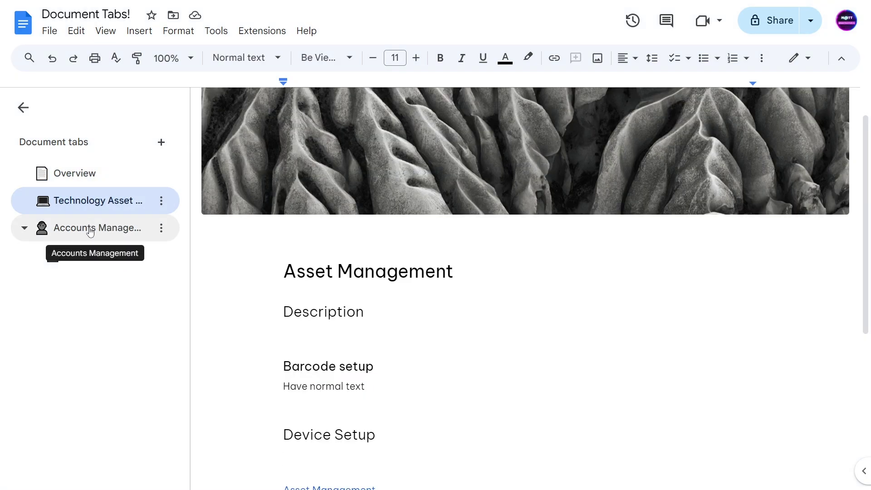
{"action": "scroll", "coordinate": [431, 371], "scroll_direction": "down", "scroll_amount": 3}
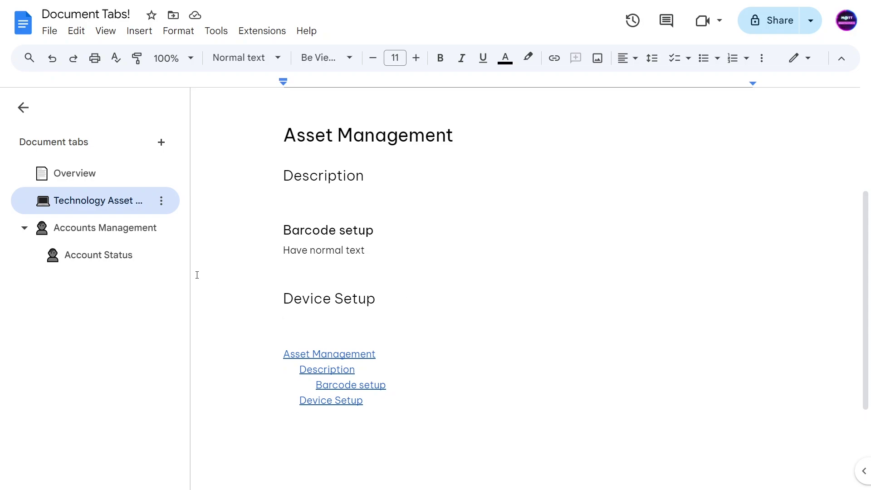
{"action": "left_click", "coordinate": [119, 184]}
{"action": "left_click", "coordinate": [106, 204]}
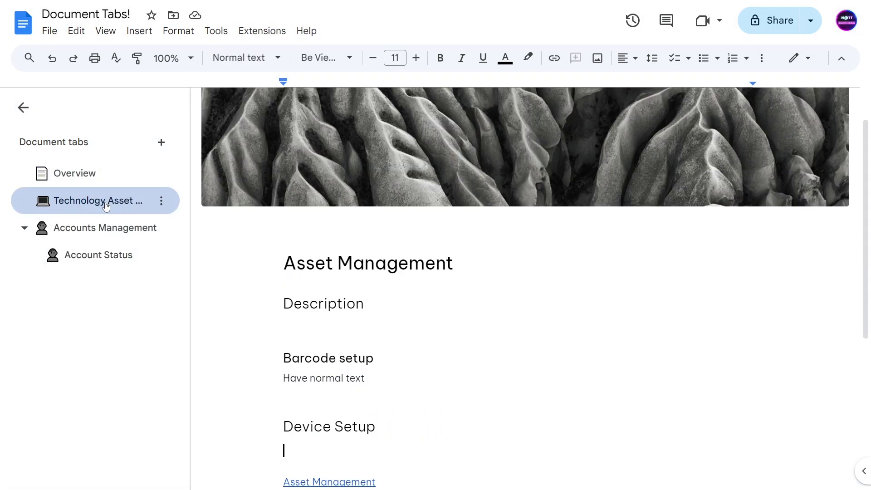
{"action": "left_click", "coordinate": [331, 259]}
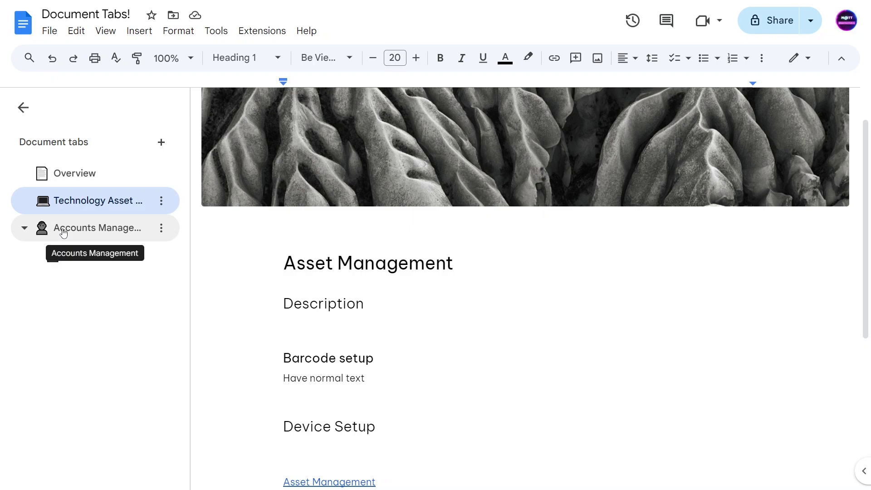
{"action": "left_click", "coordinate": [110, 177]}
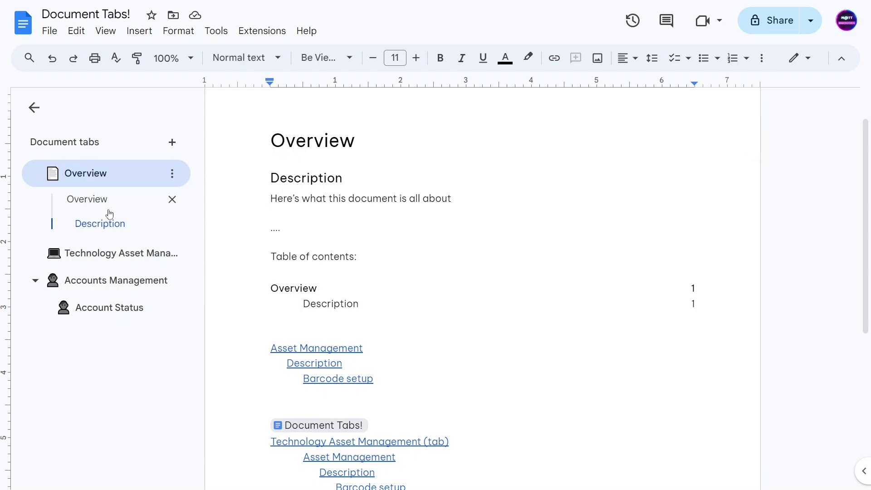
{"action": "scroll", "coordinate": [413, 334], "scroll_direction": "down", "scroll_amount": 6}
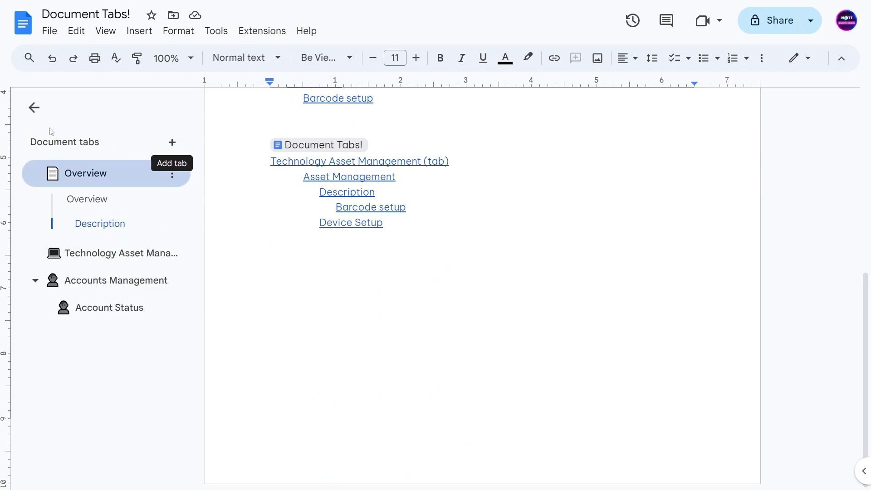
Step: Review the Overview tab from its lower link list back up to the Overview heading
{"action": "left_click", "coordinate": [252, 228]}
{"action": "scroll", "coordinate": [320, 338], "scroll_direction": "up", "scroll_amount": 4}
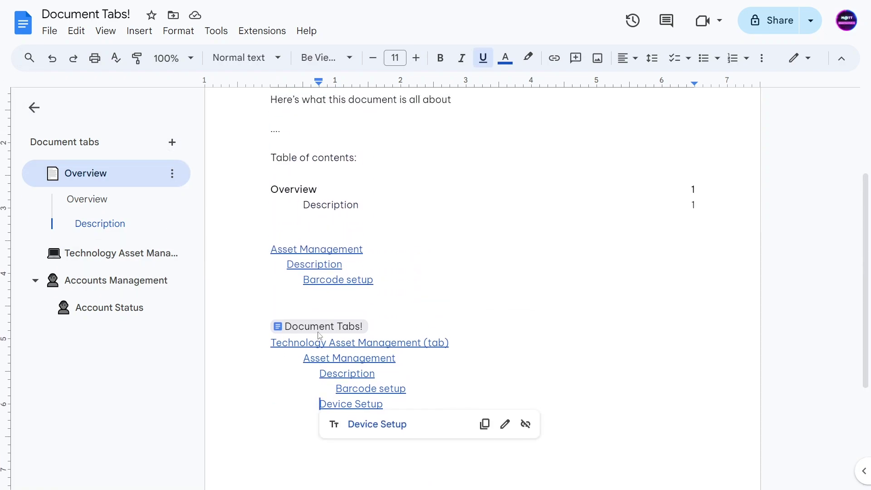
{"action": "scroll", "coordinate": [319, 336], "scroll_direction": "up", "scroll_amount": 3}
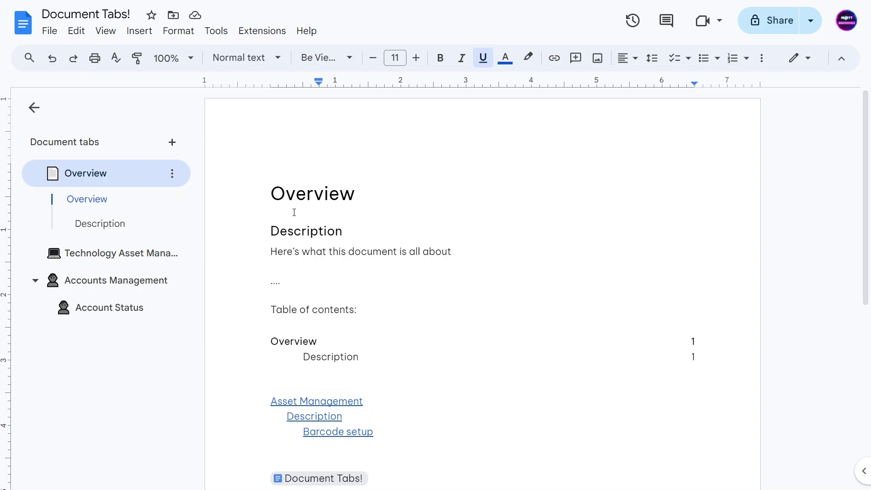
{"action": "left_click", "coordinate": [330, 274]}
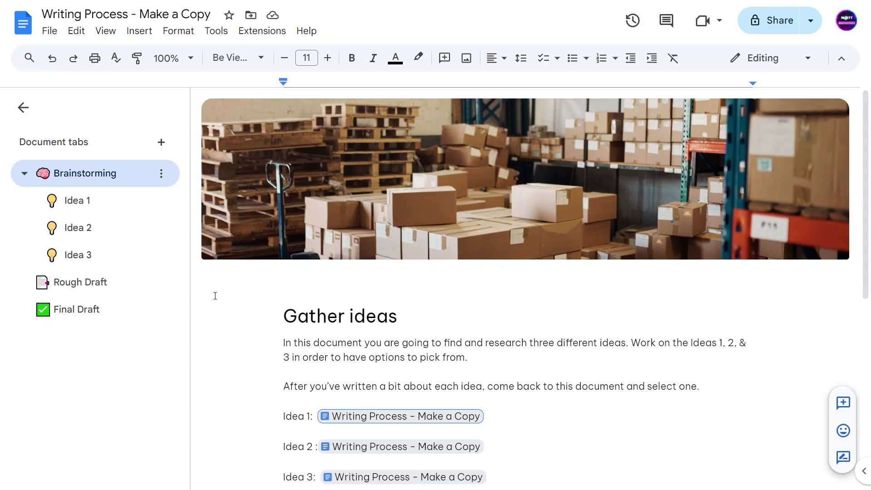
Step: In the Writing Process document, collapse and re-expand the Brainstorming tab's subtabs and preview its Idea 1 and Idea 2 links
{"action": "left_click", "coordinate": [24, 174]}
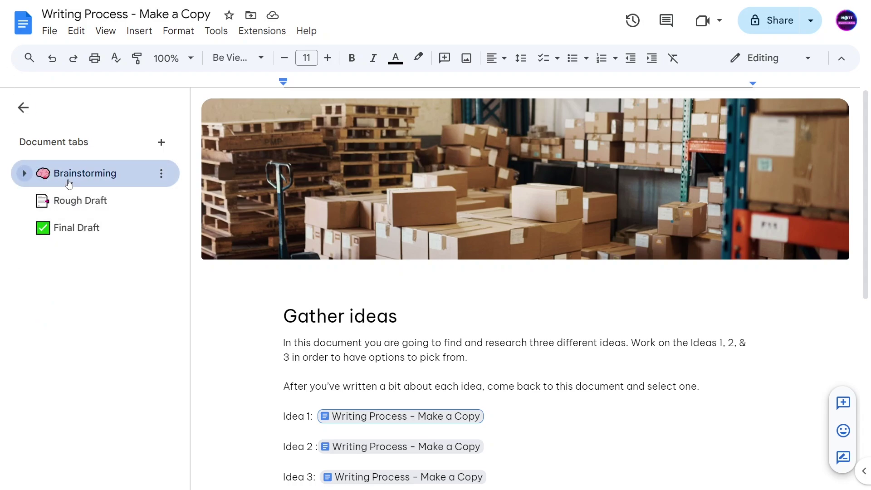
{"action": "left_click", "coordinate": [25, 174]}
{"action": "scroll", "coordinate": [334, 354], "scroll_direction": "down", "scroll_amount": 3}
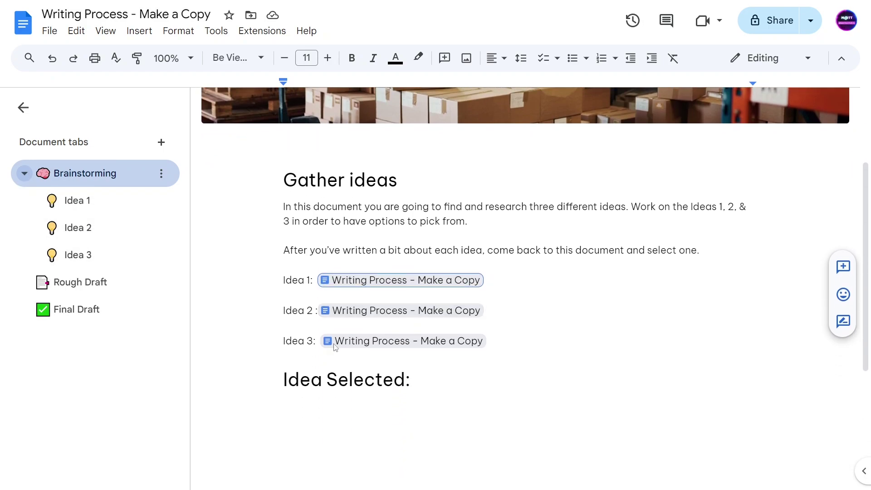
{"action": "left_click", "coordinate": [326, 221]}
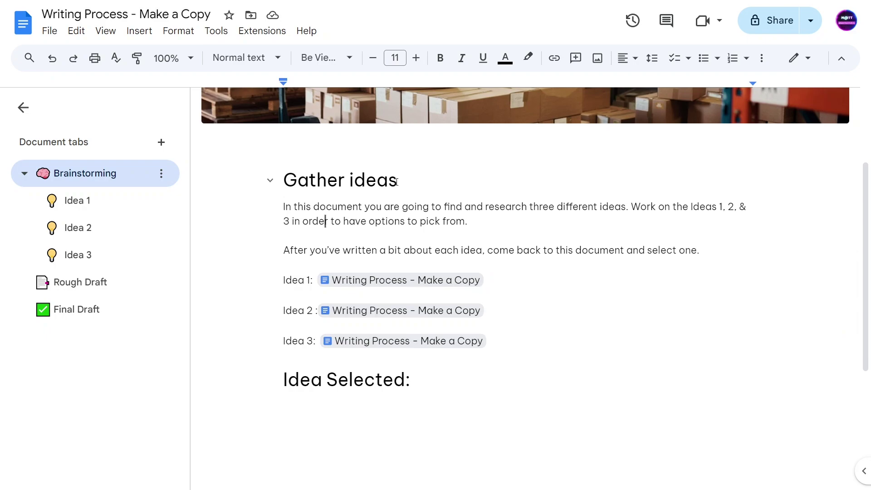
{"action": "mouse_move", "coordinate": [331, 281]}
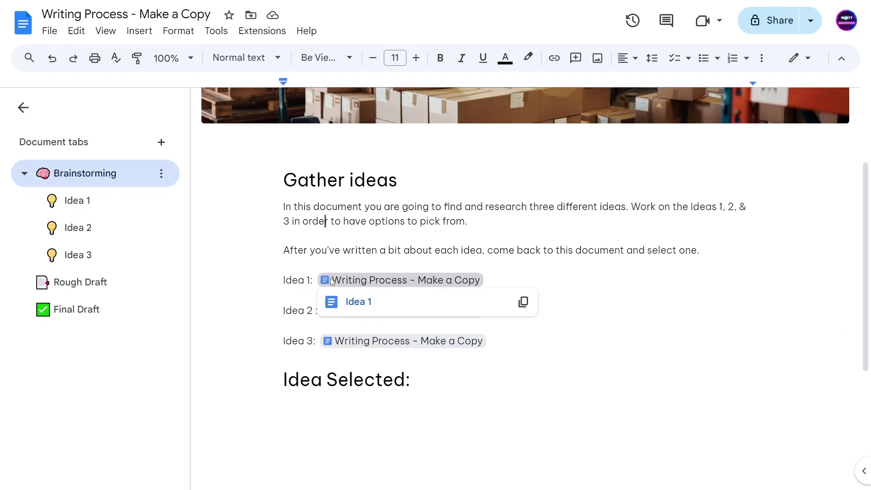
{"action": "mouse_move", "coordinate": [331, 311]}
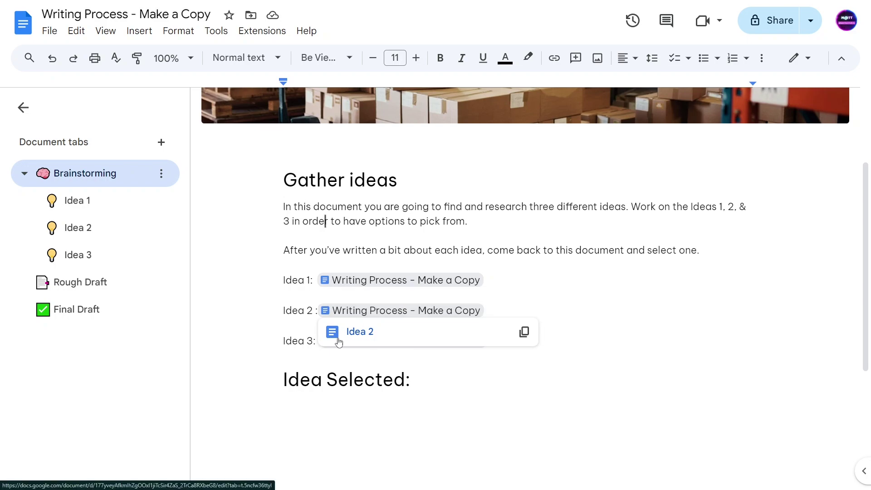
Step: View the Idea 1, Rough Draft and Final Draft tabs of the writing template, and return to the Brainstorming tab
{"action": "left_click", "coordinate": [59, 205]}
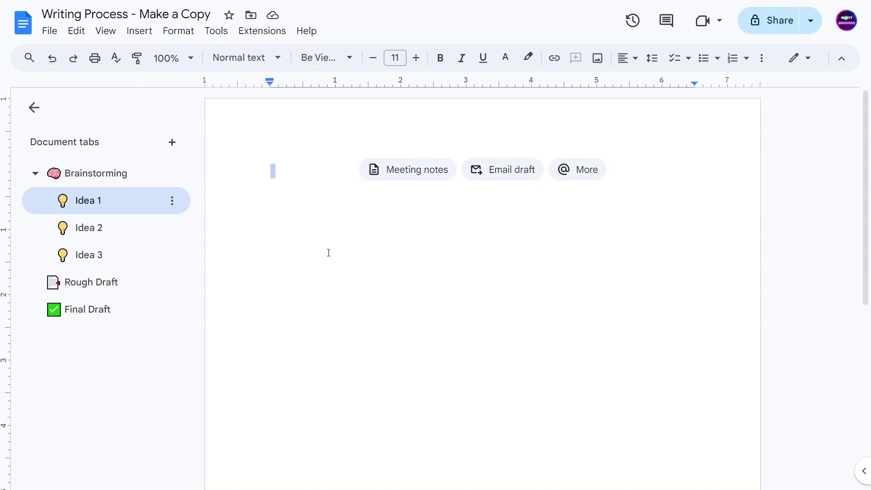
{"action": "left_click", "coordinate": [87, 282]}
{"action": "scroll", "coordinate": [431, 300], "scroll_direction": "down", "scroll_amount": 4}
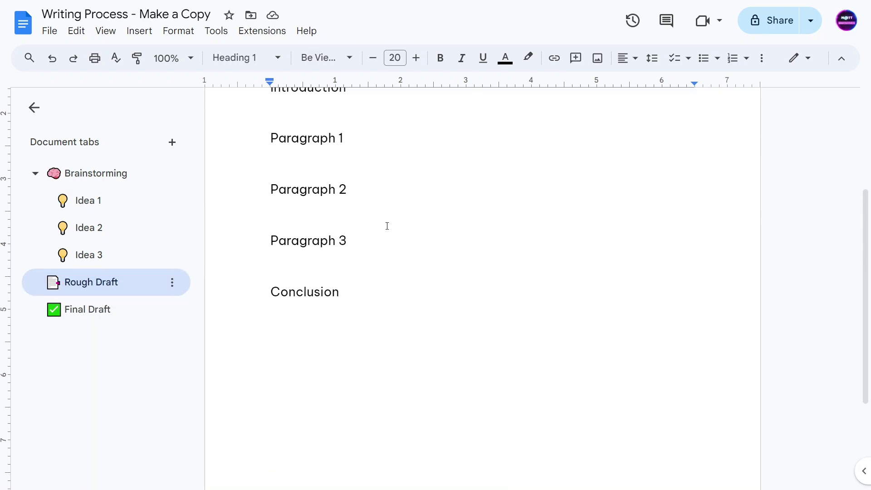
{"action": "scroll", "coordinate": [387, 226], "scroll_direction": "up", "scroll_amount": 4}
{"action": "left_click", "coordinate": [337, 288]}
{"action": "left_click", "coordinate": [98, 308]}
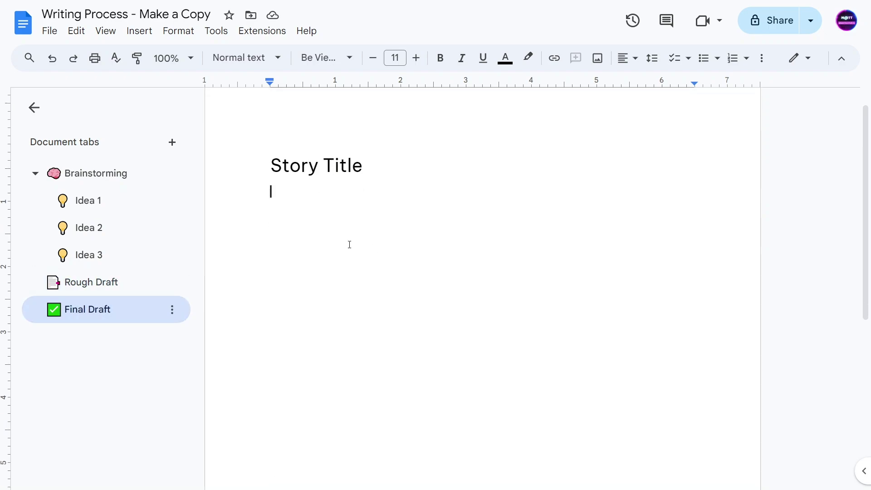
{"action": "scroll", "coordinate": [349, 244], "scroll_direction": "up", "scroll_amount": 1}
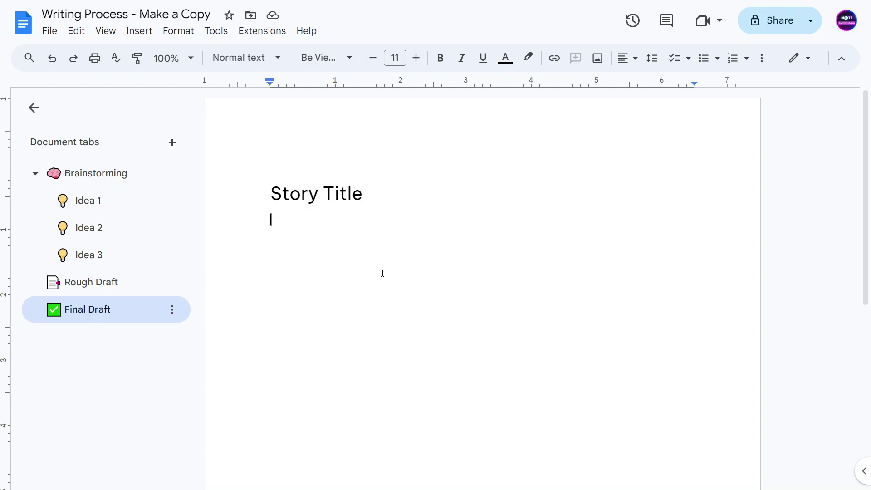
{"action": "left_click", "coordinate": [99, 182]}
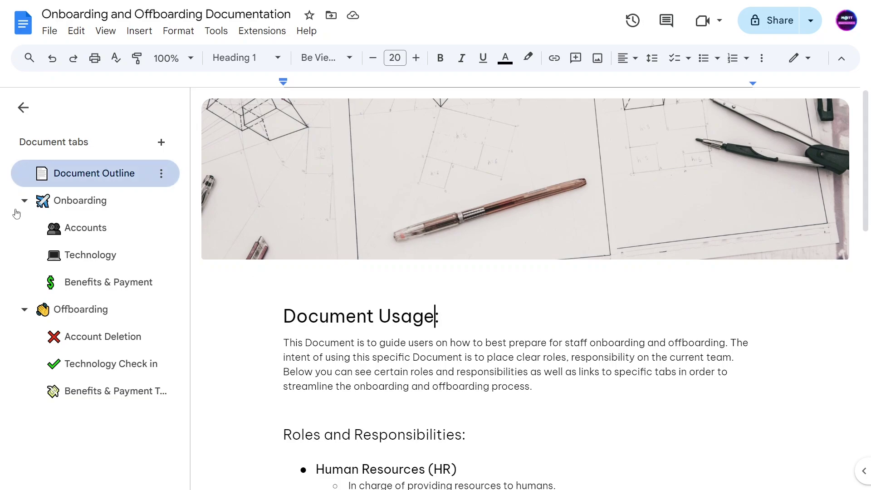
Step: In the Onboarding and Offboarding document's Document Outline tab, insert a blank unbulleted line between the Onboarding and Offboarding link lists
{"action": "scroll", "coordinate": [448, 274], "scroll_direction": "down", "scroll_amount": 6}
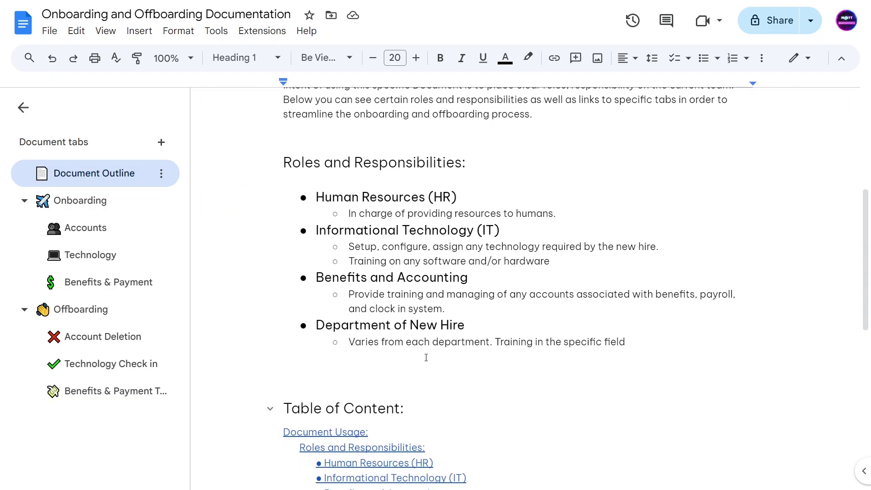
{"action": "scroll", "coordinate": [447, 274], "scroll_direction": "down", "scroll_amount": 7}
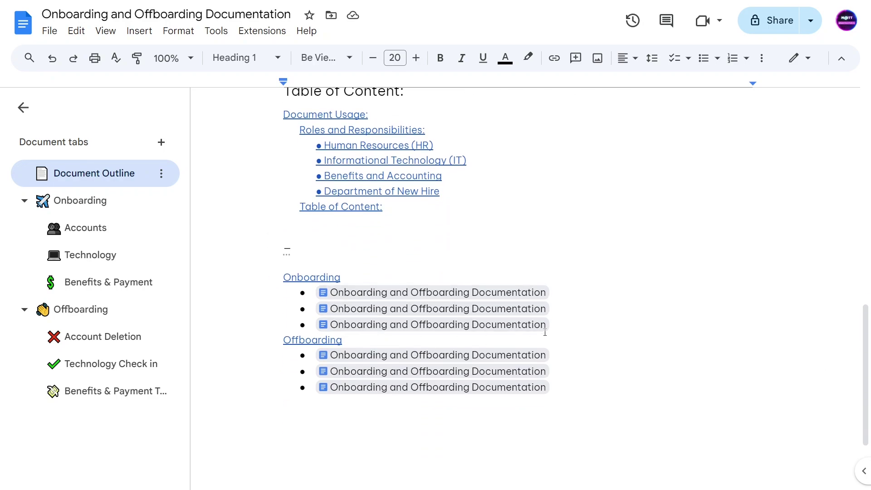
{"action": "left_click", "coordinate": [583, 325]}
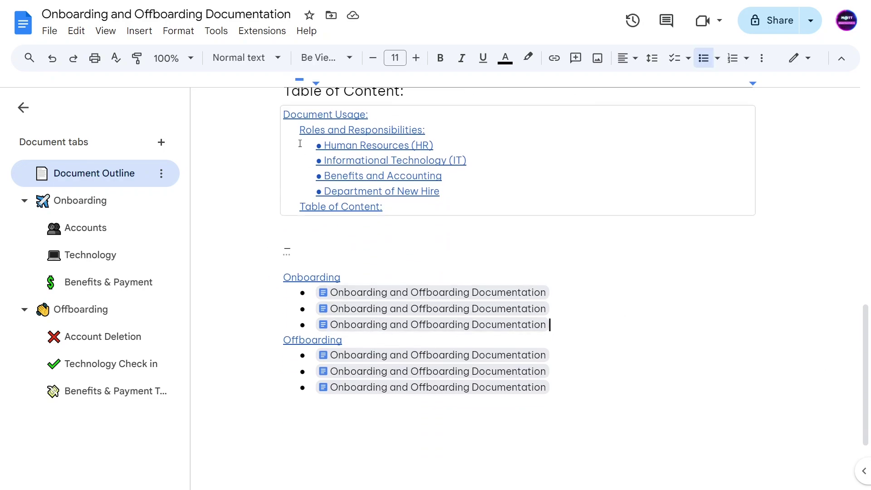
{"action": "key", "text": "Return"}
{"action": "scroll", "coordinate": [290, 241], "scroll_direction": "up", "scroll_amount": 2}
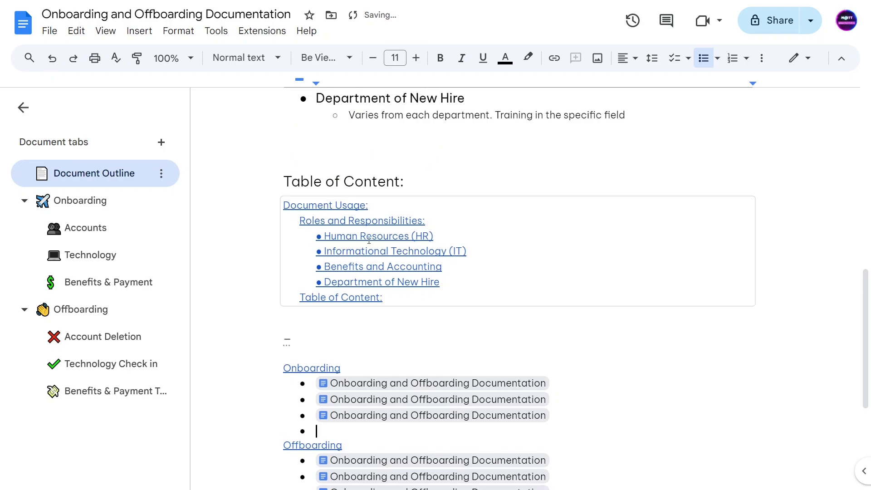
{"action": "scroll", "coordinate": [302, 342], "scroll_direction": "down", "scroll_amount": 1}
{"action": "key", "text": "BackSpace"}
{"action": "key", "text": "BackSpace"}
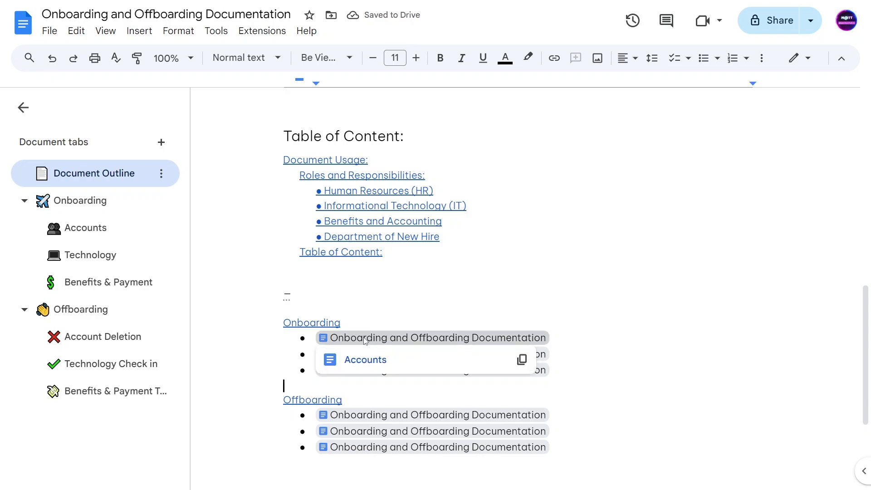
Step: Preview the tab links listed under Onboarding and Offboarding to check which subtabs they lead to
{"action": "mouse_move", "coordinate": [299, 343]}
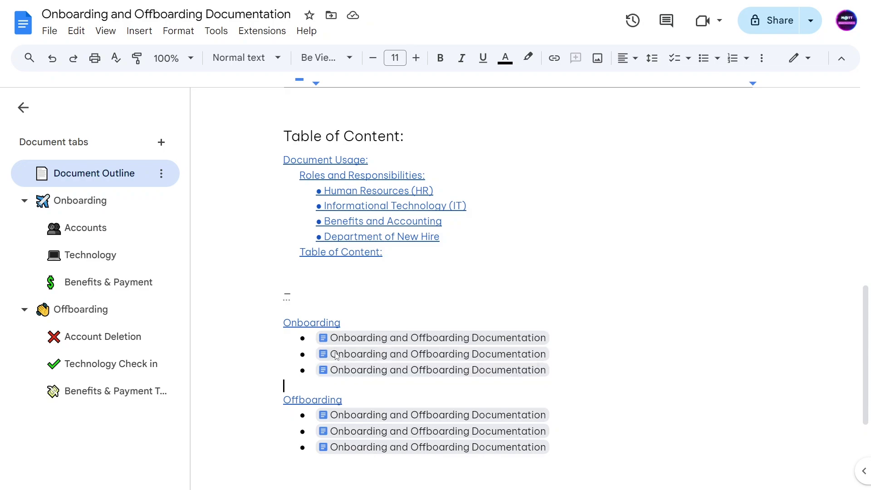
{"action": "mouse_move", "coordinate": [364, 373]}
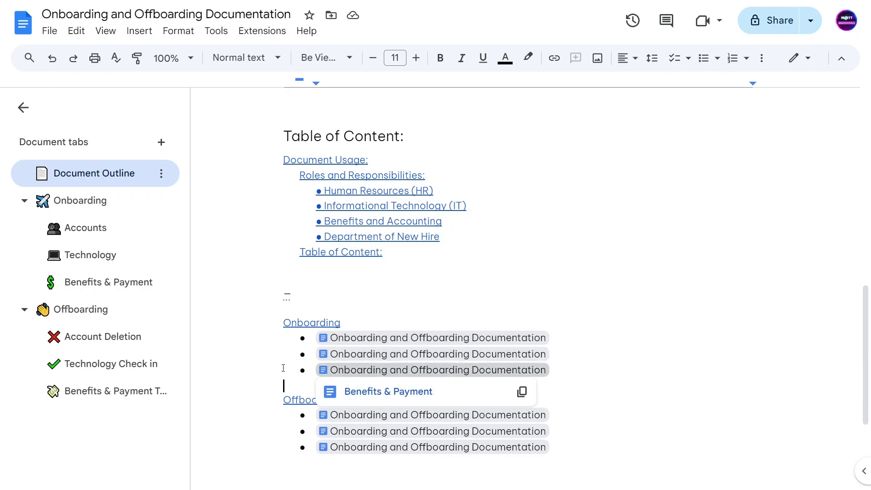
{"action": "mouse_move", "coordinate": [359, 415]}
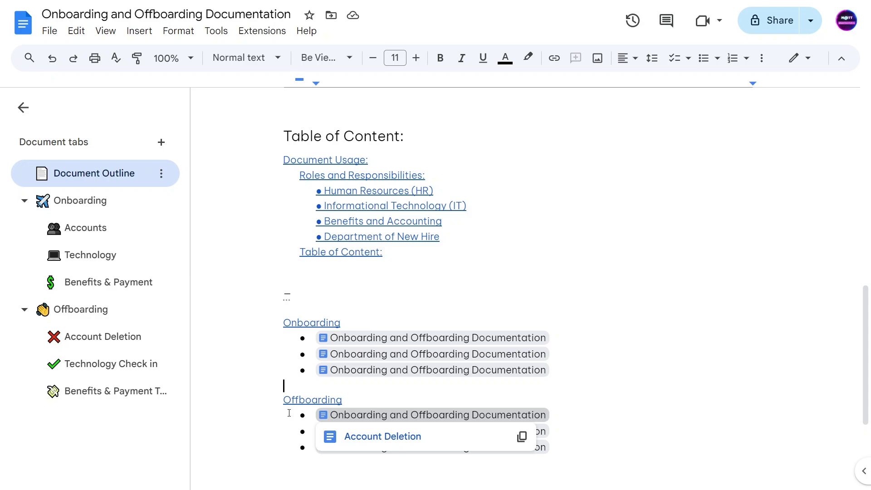
{"action": "mouse_move", "coordinate": [383, 430]}
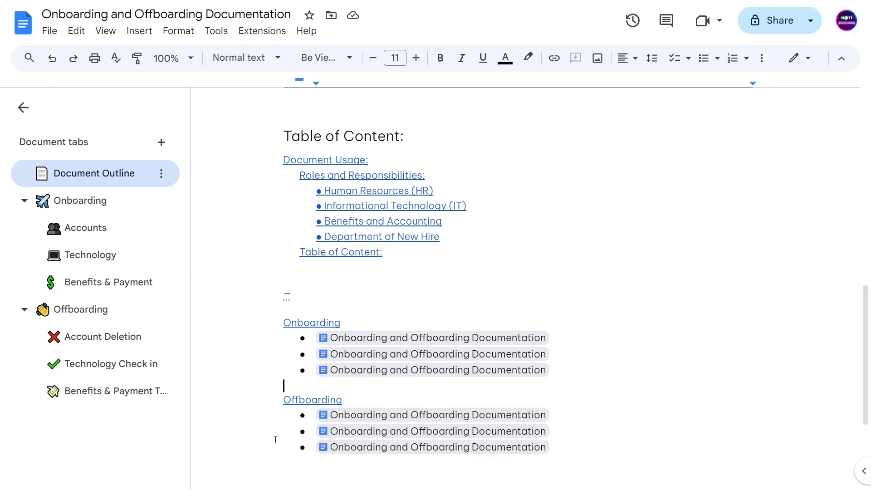
Step: View the Onboarding tab and its Accounts, Technology and Benefits & Payment subtabs, and return to Document Outline
{"action": "left_click", "coordinate": [82, 213]}
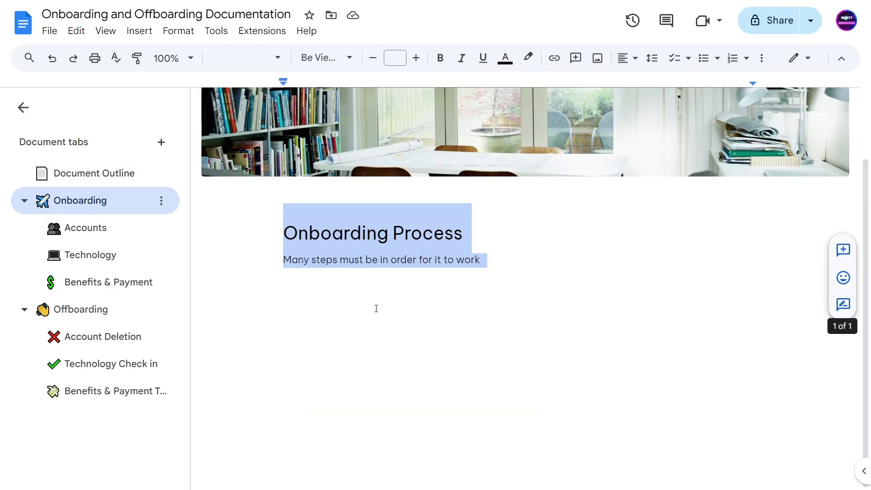
{"action": "left_click", "coordinate": [82, 233]}
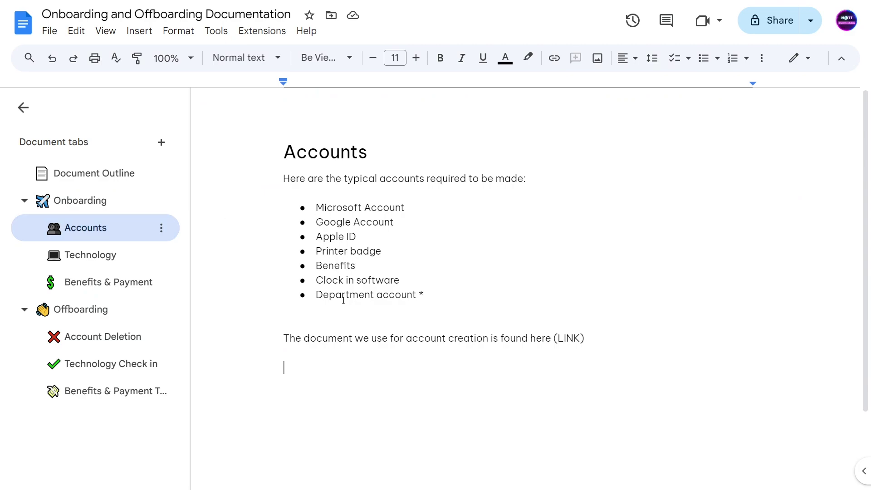
{"action": "scroll", "coordinate": [342, 297], "scroll_direction": "down", "scroll_amount": 2}
{"action": "left_click", "coordinate": [86, 256]}
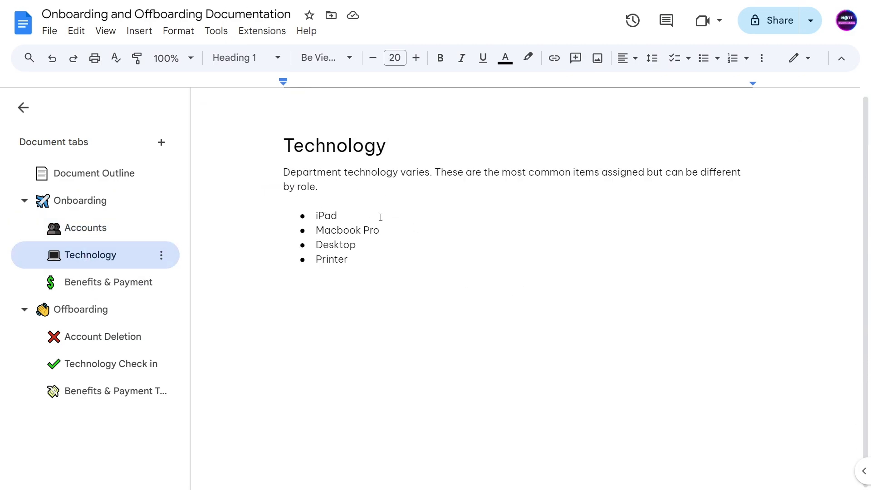
{"action": "left_click", "coordinate": [100, 282]}
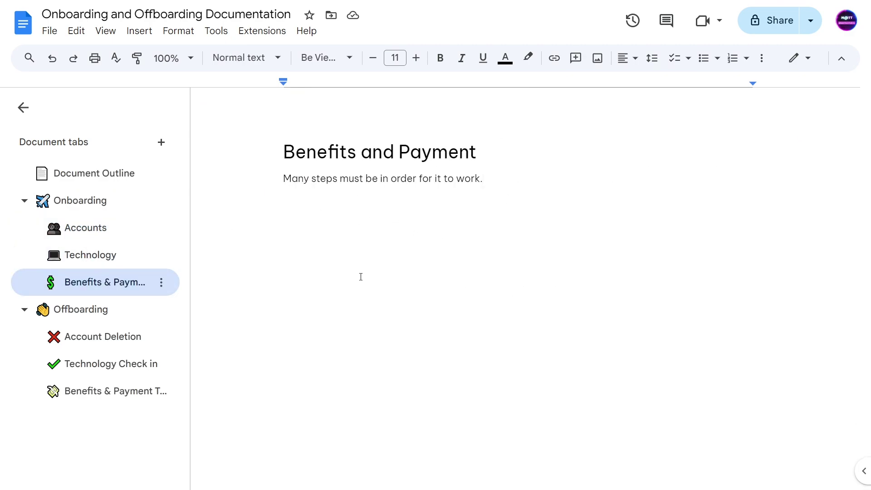
{"action": "left_click", "coordinate": [78, 183]}
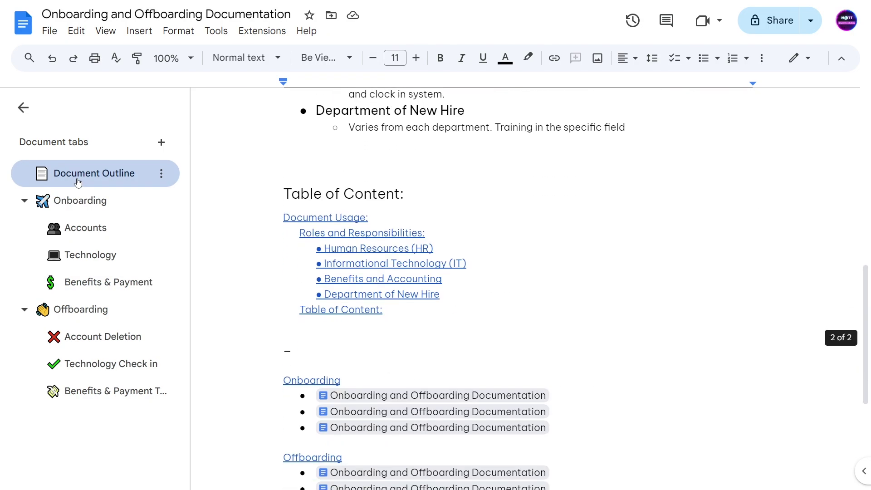
Step: Revisit the Benefits & Payment subtab, and go back to Document Outline to review its Onboarding and Offboarding links
{"action": "left_click", "coordinate": [104, 291]}
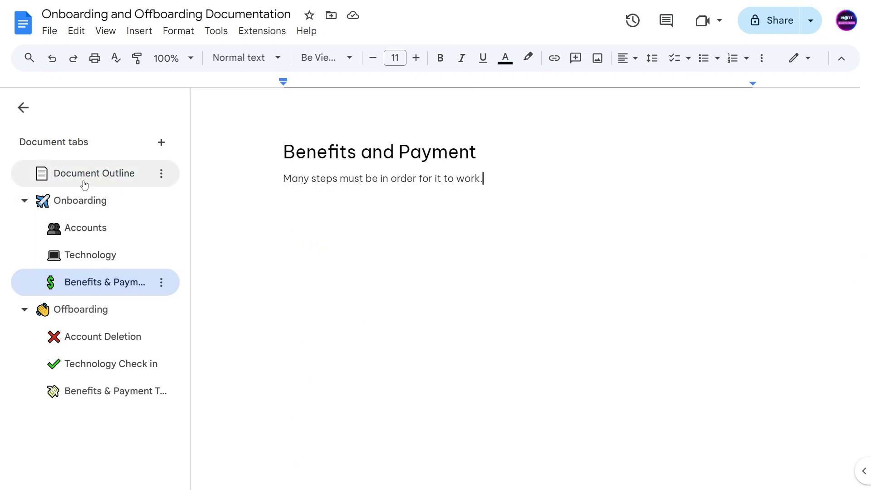
{"action": "left_click", "coordinate": [55, 183]}
{"action": "scroll", "coordinate": [395, 223], "scroll_direction": "down", "scroll_amount": 5}
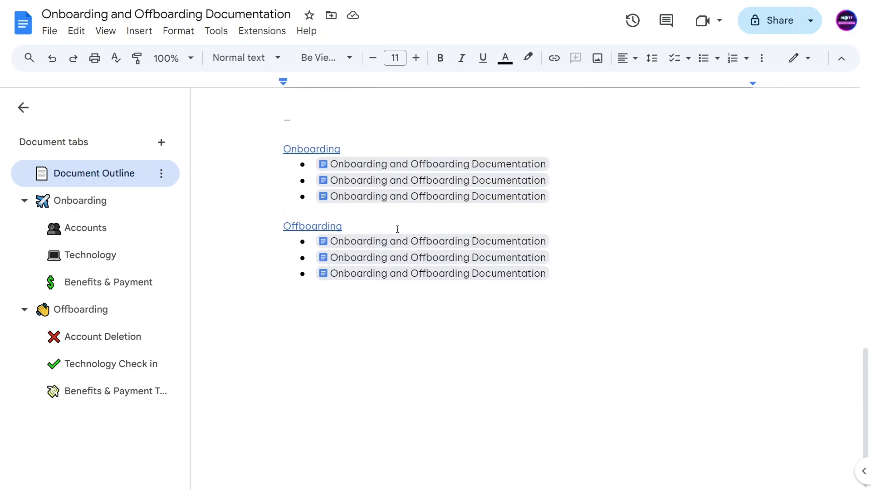
{"action": "scroll", "coordinate": [392, 254], "scroll_direction": "up", "scroll_amount": 9}
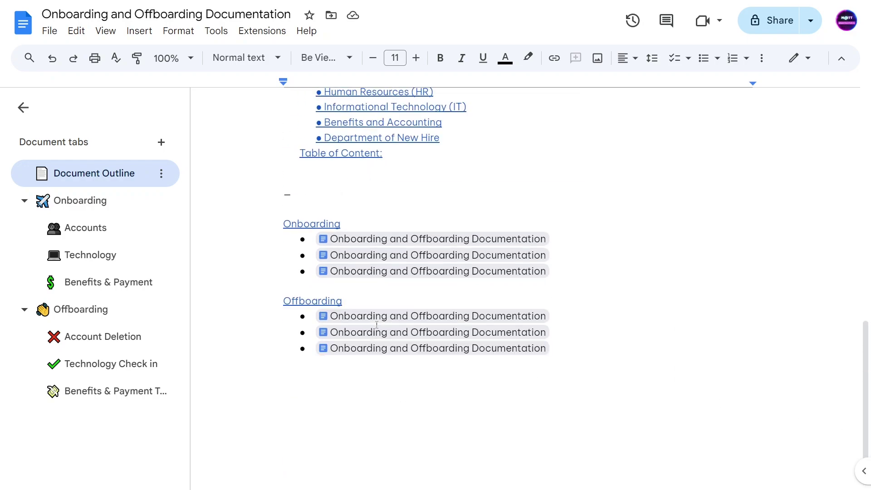